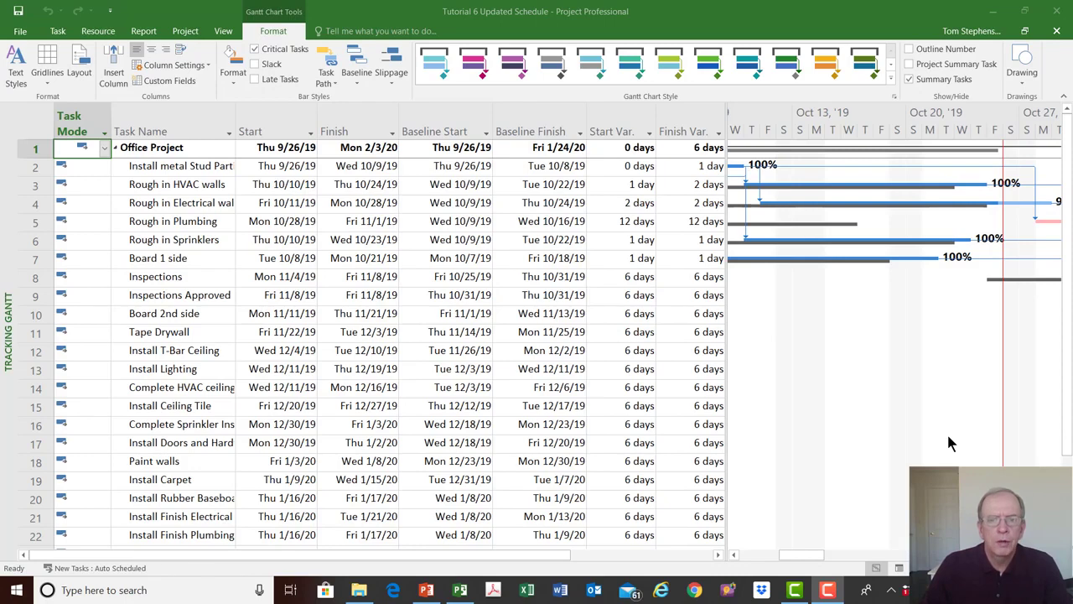
# - Check the project's status date in the Project Information dialog and close it without changes
pyautogui.click(1001, 309)
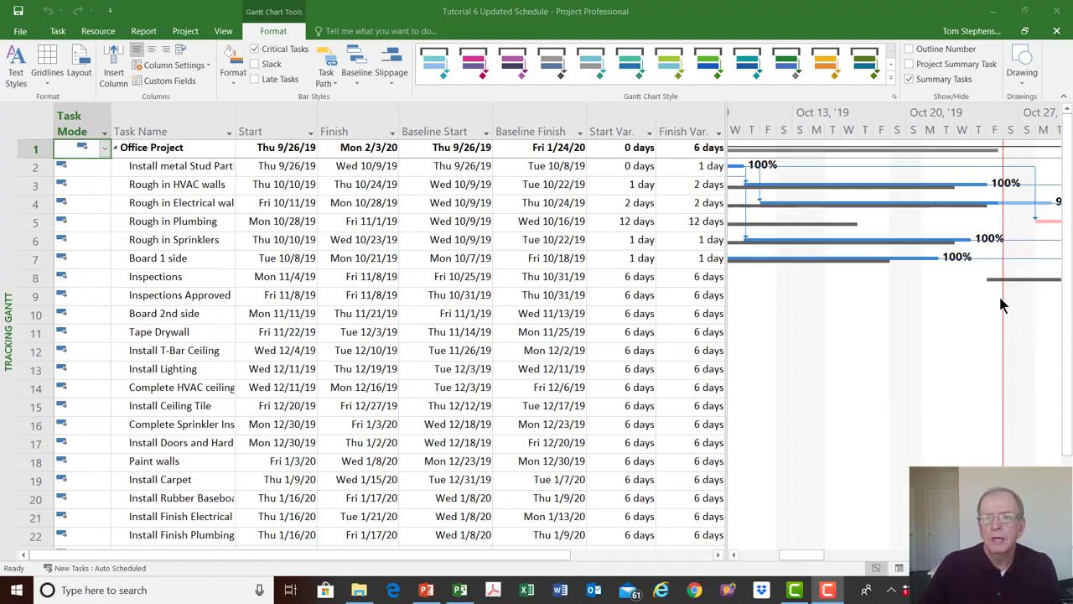
pyautogui.click(185, 31)
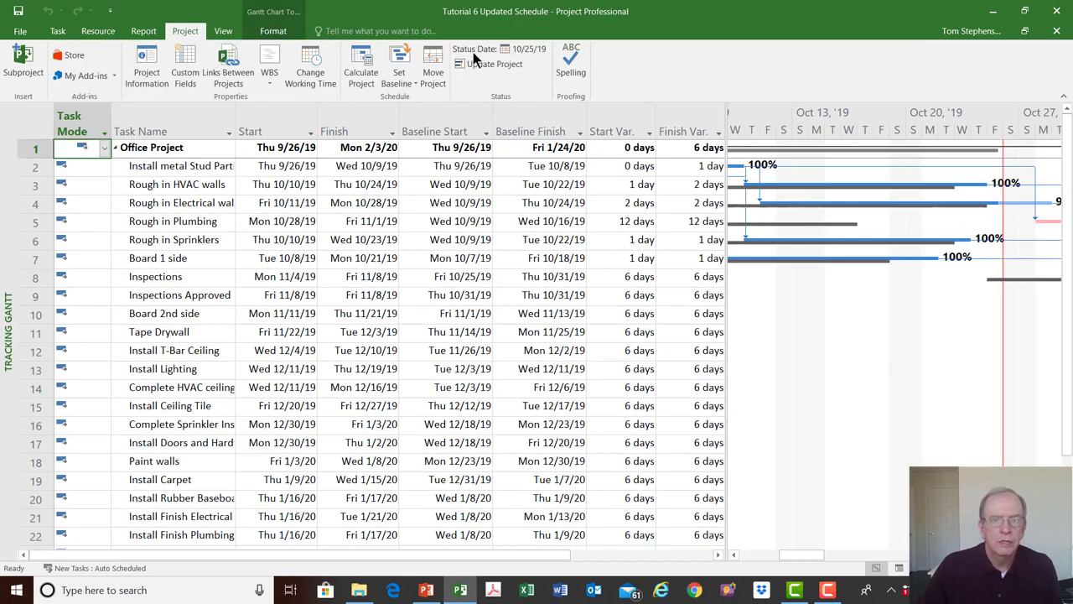
pyautogui.click(143, 71)
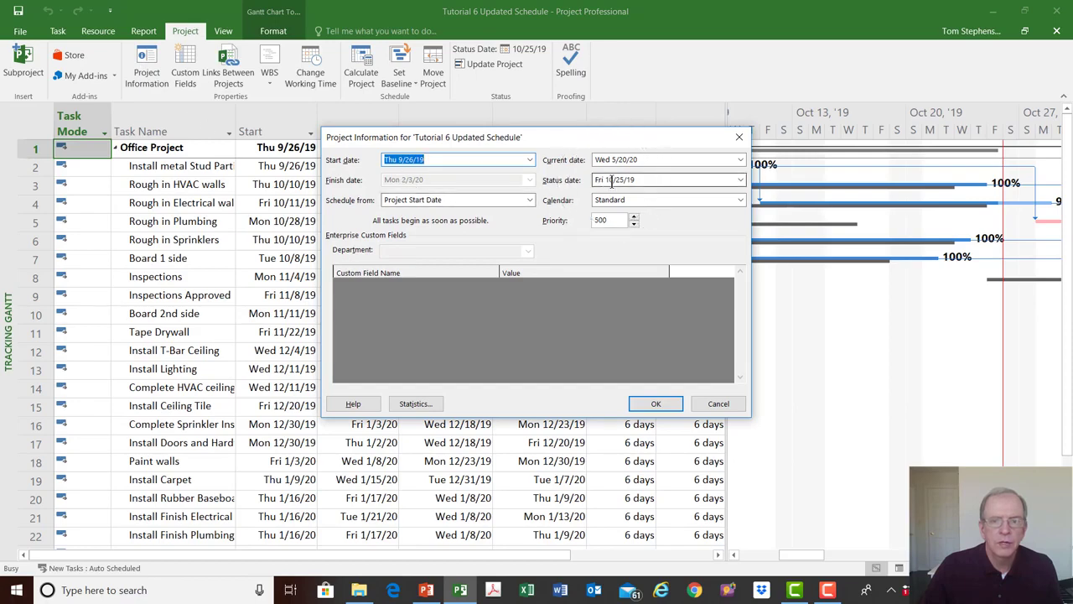
pyautogui.click(739, 136)
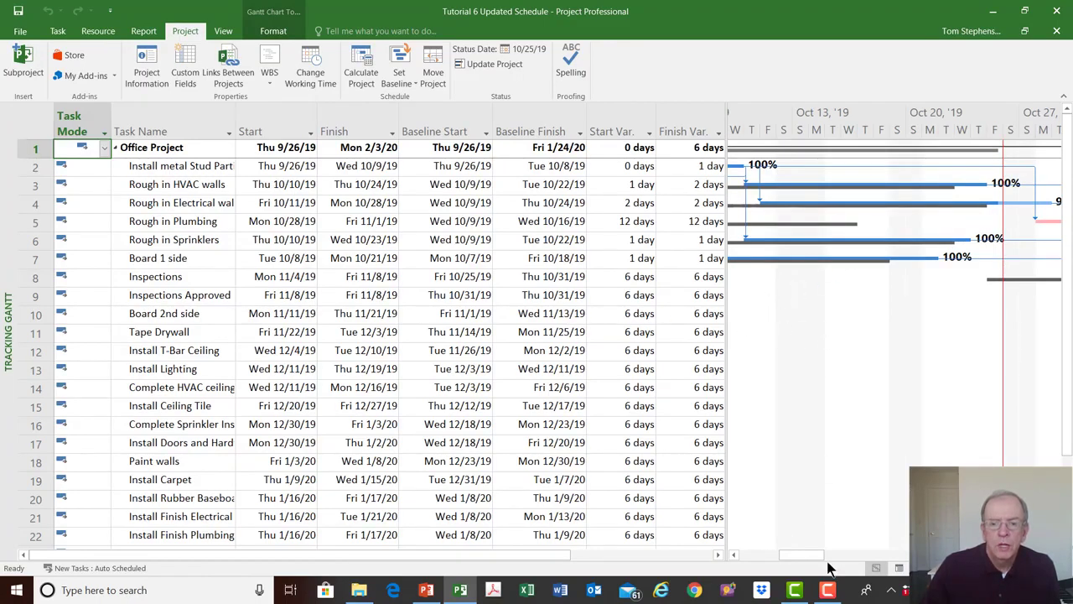
# - Examine the start and finish variances of the HVAC and electrical rough-in tasks in the Variance table
pyautogui.moveTo(793, 552); pyautogui.dragTo(765, 556)
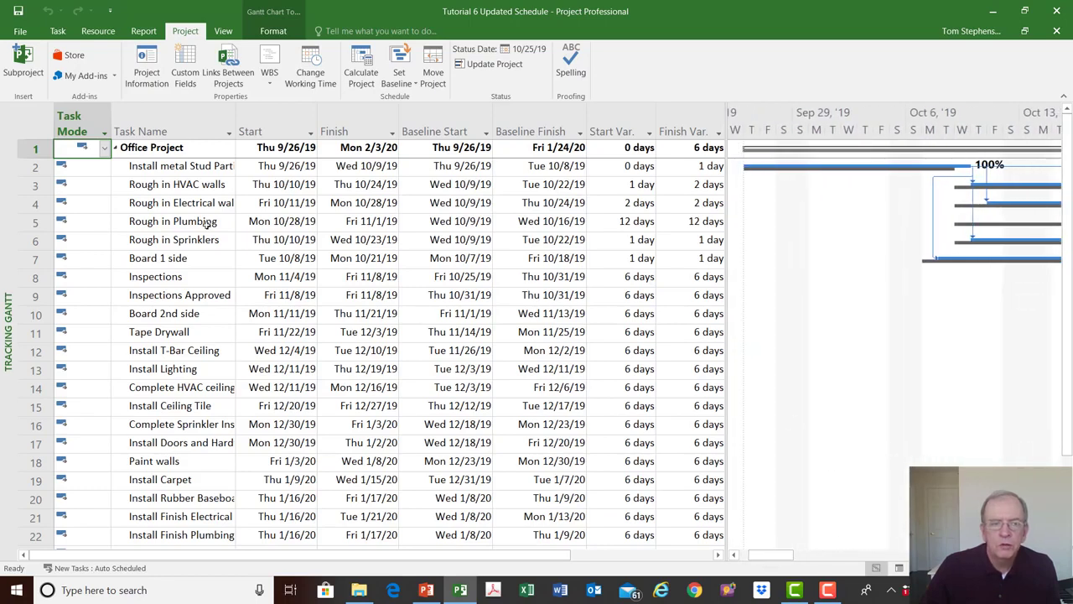
pyautogui.rightClick(37, 126)
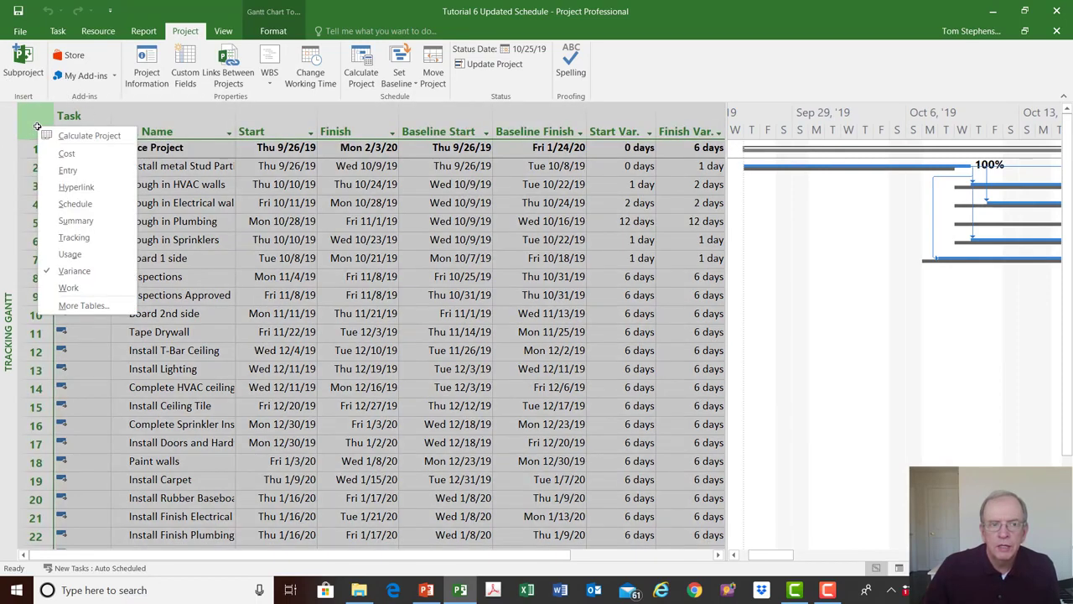
pyautogui.click(77, 271)
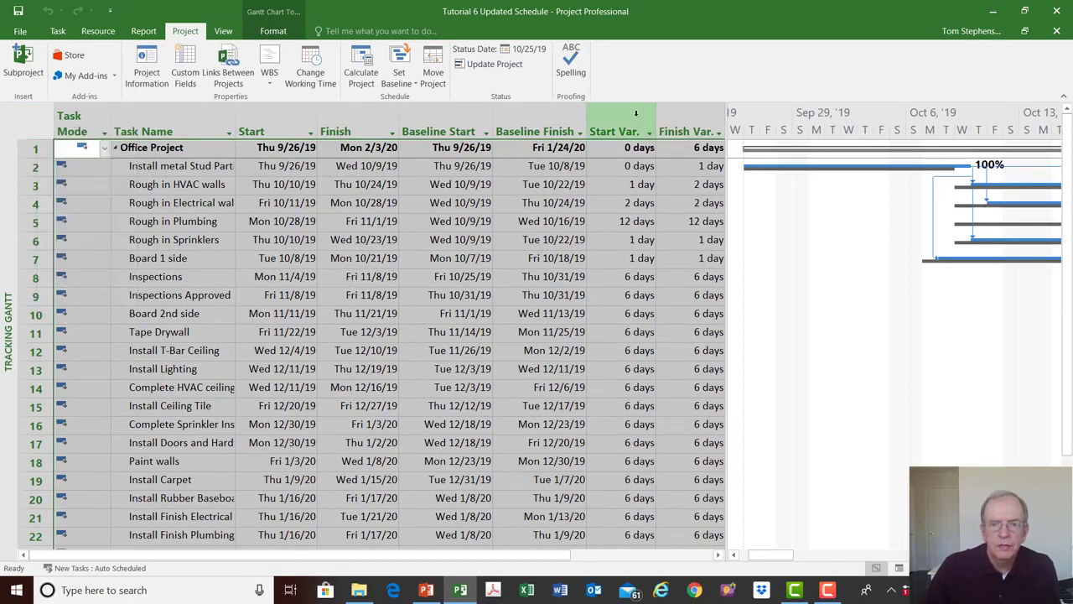
pyautogui.click(616, 132)
pyautogui.click(637, 184)
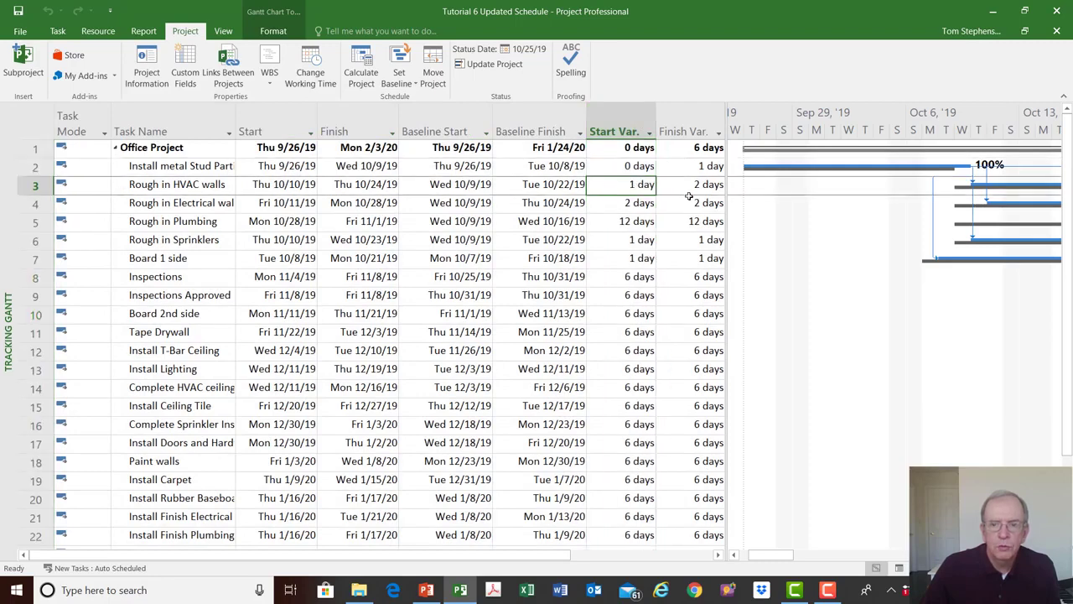
pyautogui.click(693, 186)
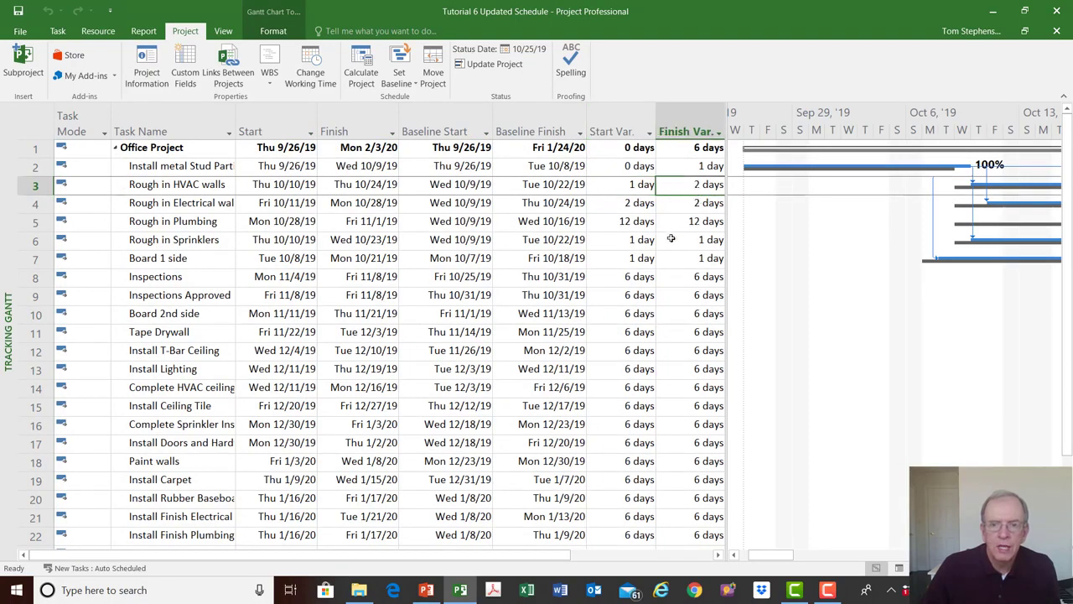
pyautogui.click(637, 204)
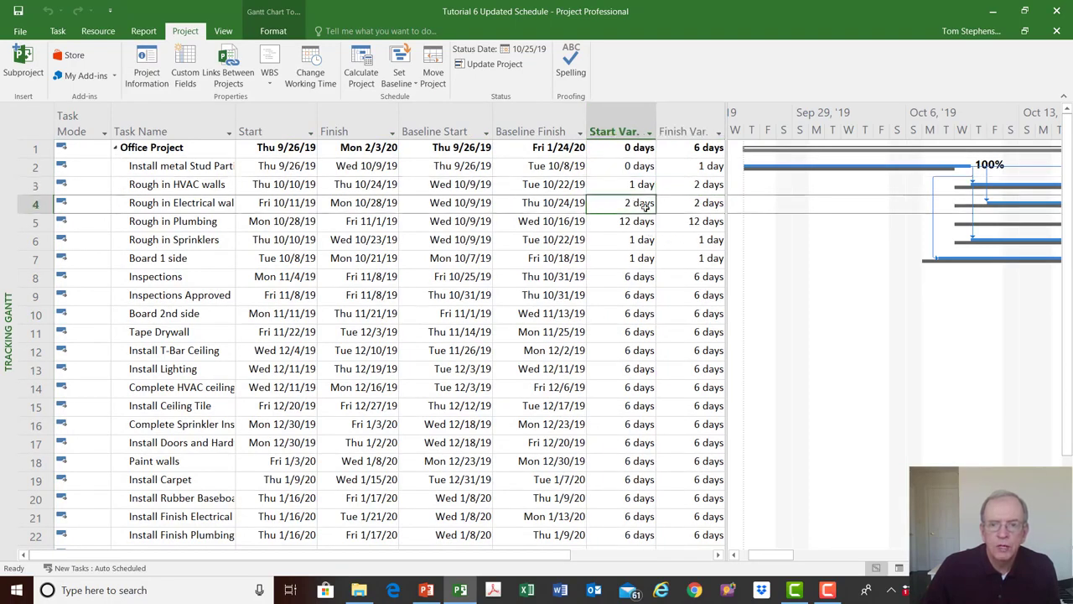
pyautogui.click(701, 209)
pyautogui.click(630, 186)
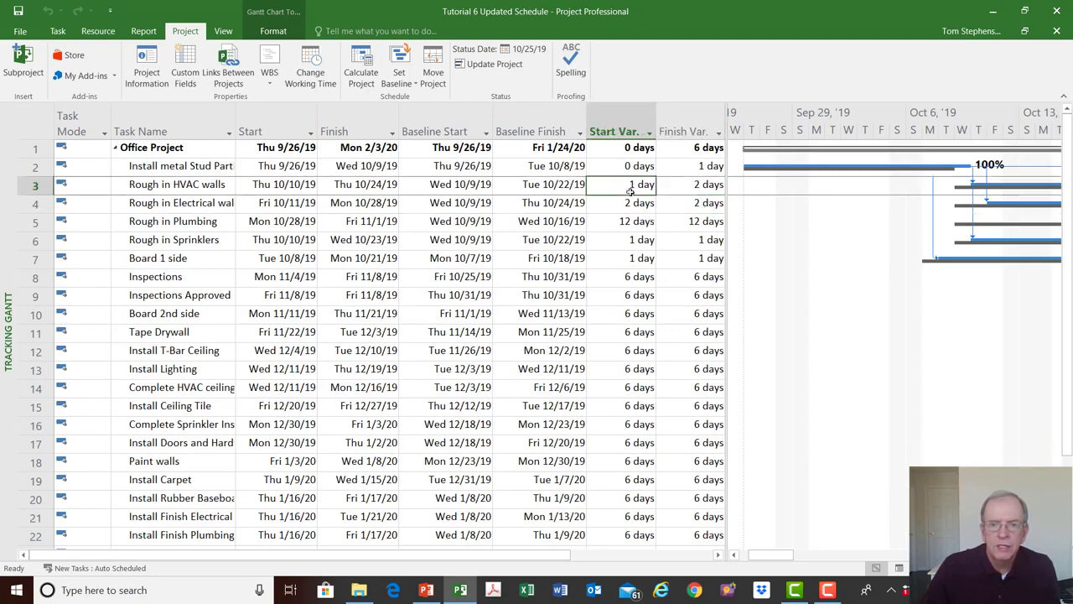
# - Compare the tracking bars of the rough-in tasks with their baseline bars from the project start to the status date
pyautogui.click(735, 555)
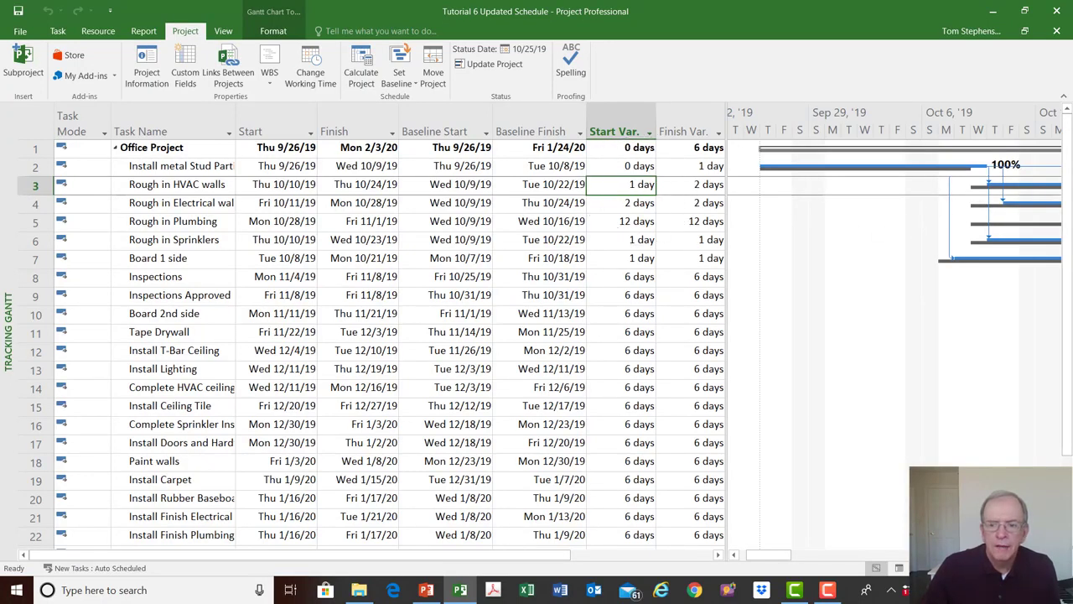
pyautogui.click(1055, 554)
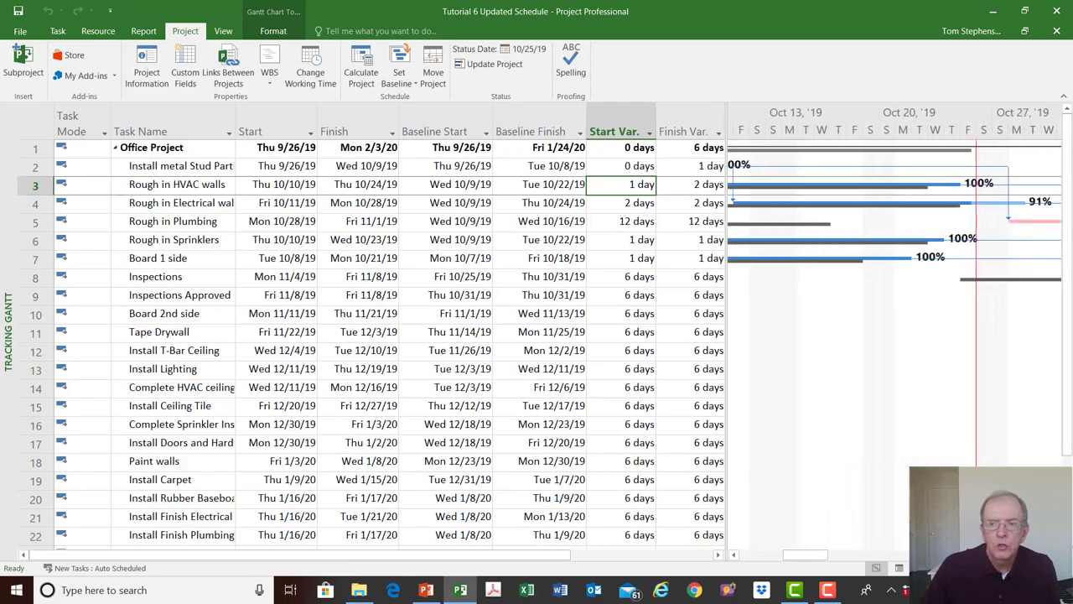
pyautogui.click(1054, 554)
pyautogui.press('ctrl')
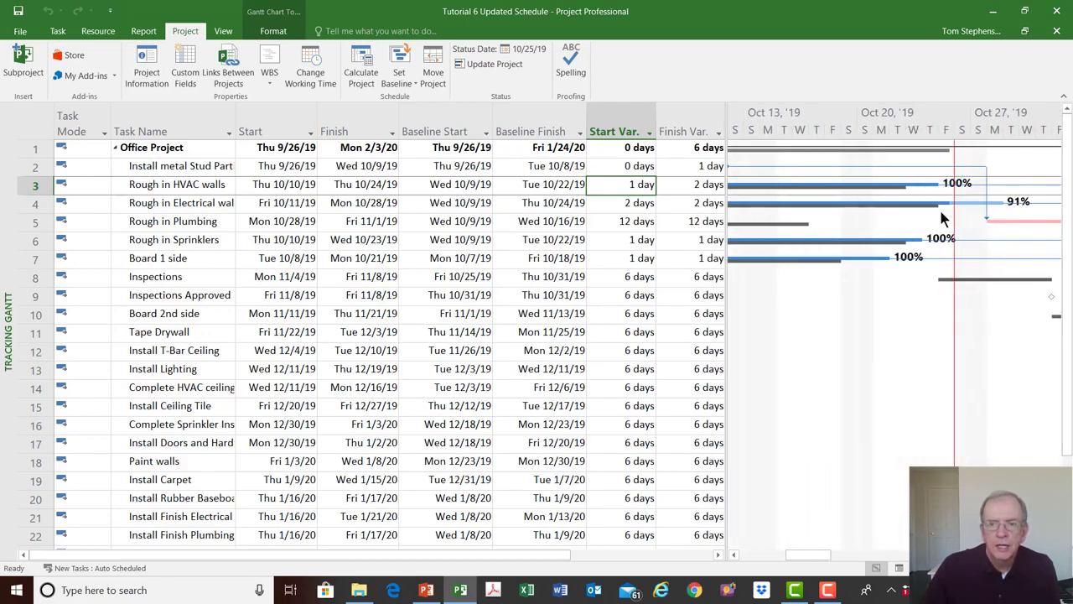
pyautogui.click(734, 555)
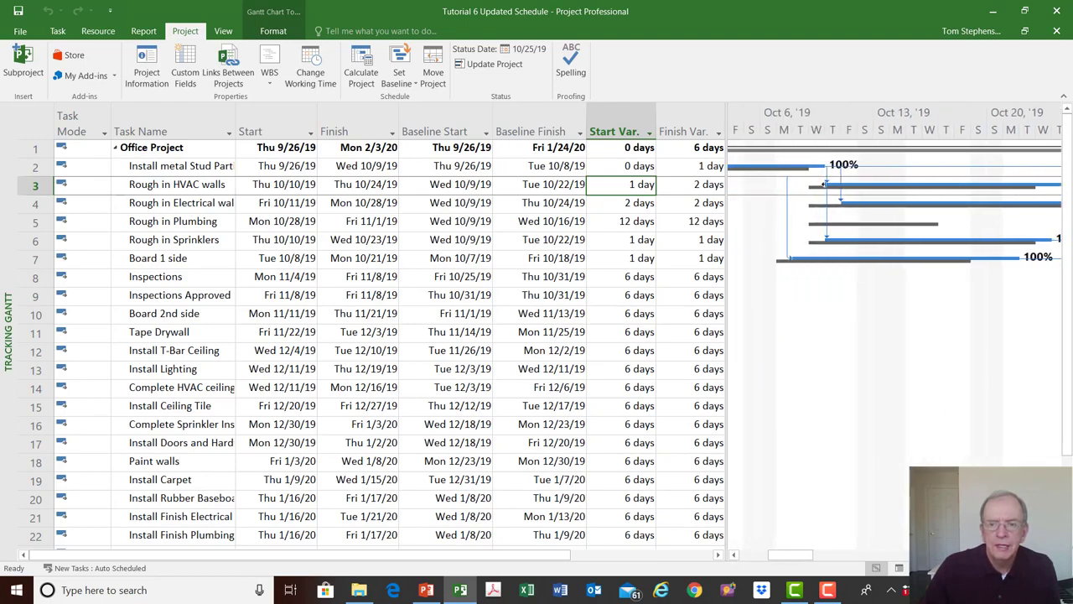
pyautogui.click(976, 185)
pyautogui.moveTo(976, 186)
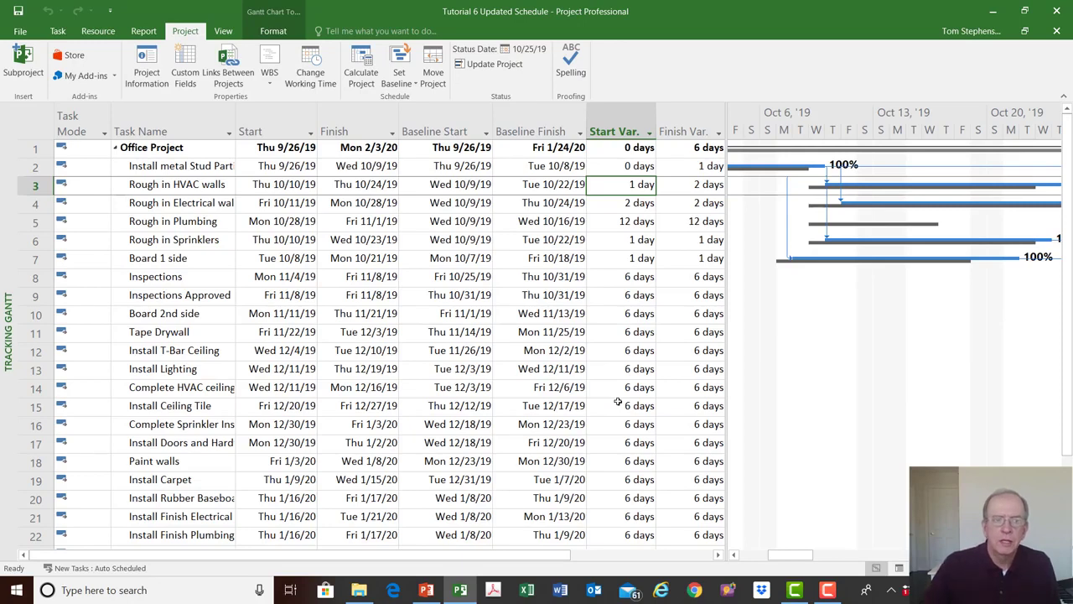
# - Switch the Tracking Gantt's task sheet to the Entry table
pyautogui.click(34, 124)
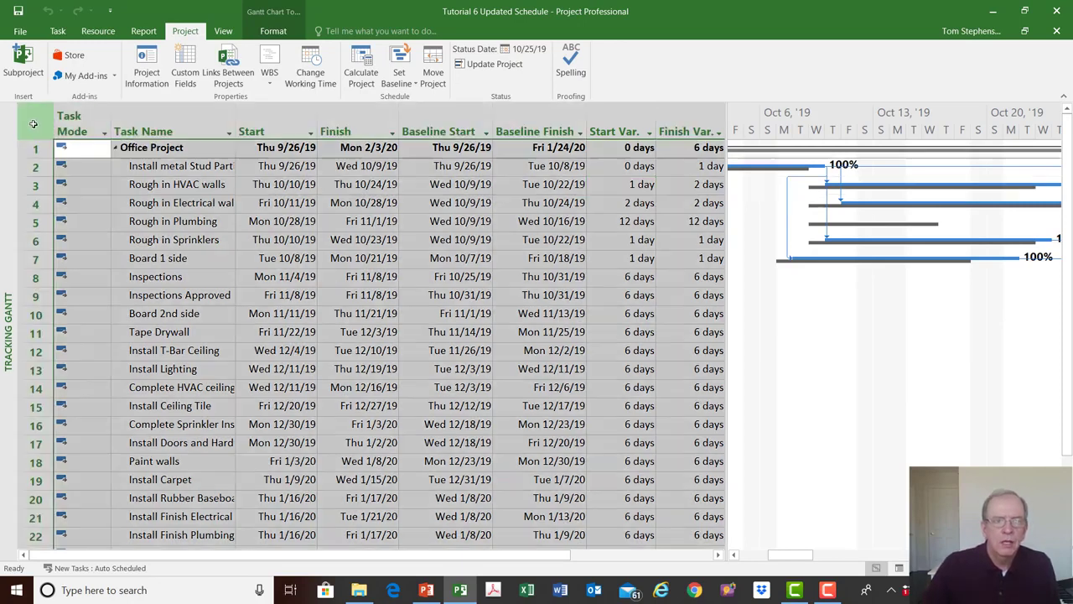
pyautogui.rightClick(34, 124)
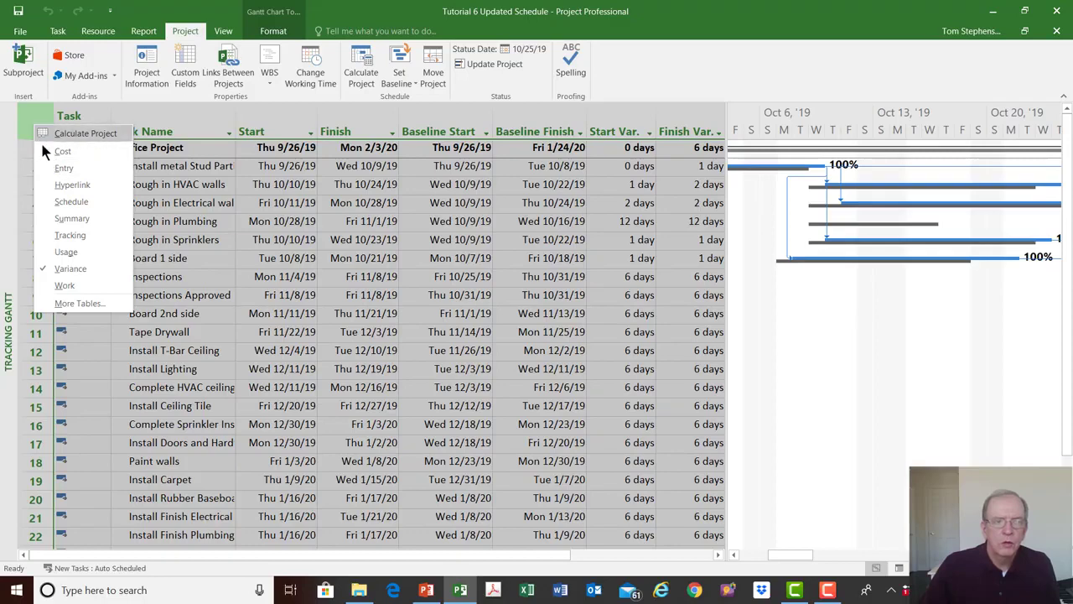
pyautogui.click(59, 169)
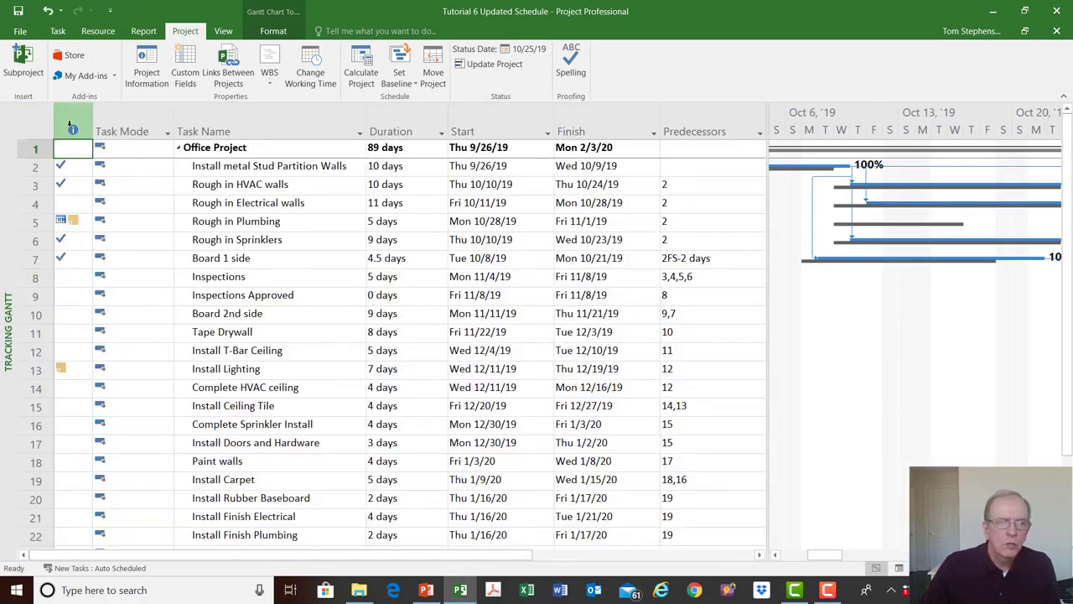
# - Read the note attached to the Rough in Plumbing task and check the task's bar against the status date line
pyautogui.click(75, 222)
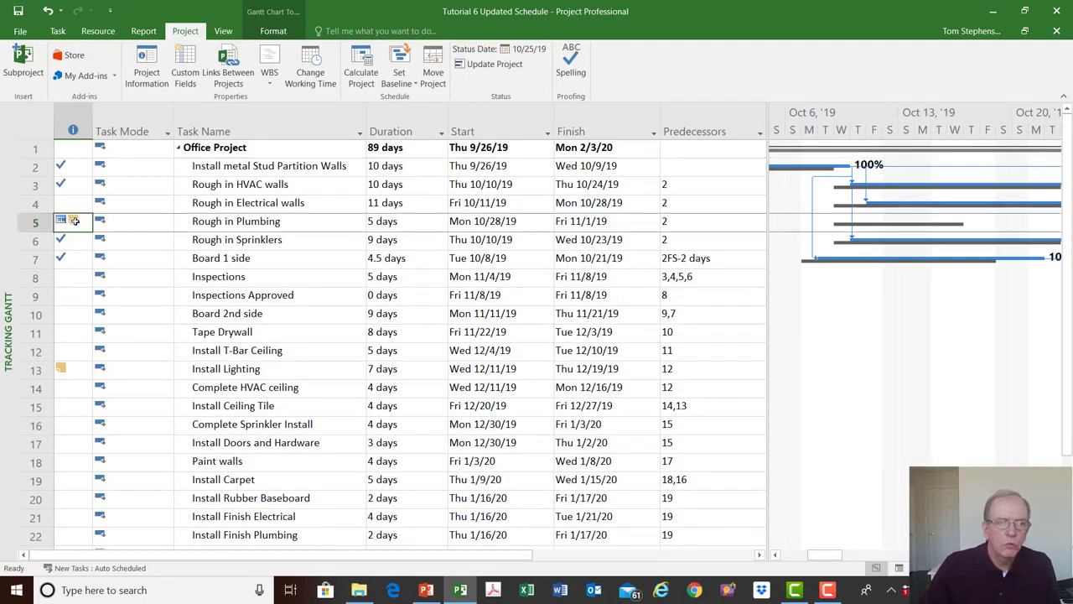
pyautogui.doubleClick(243, 223)
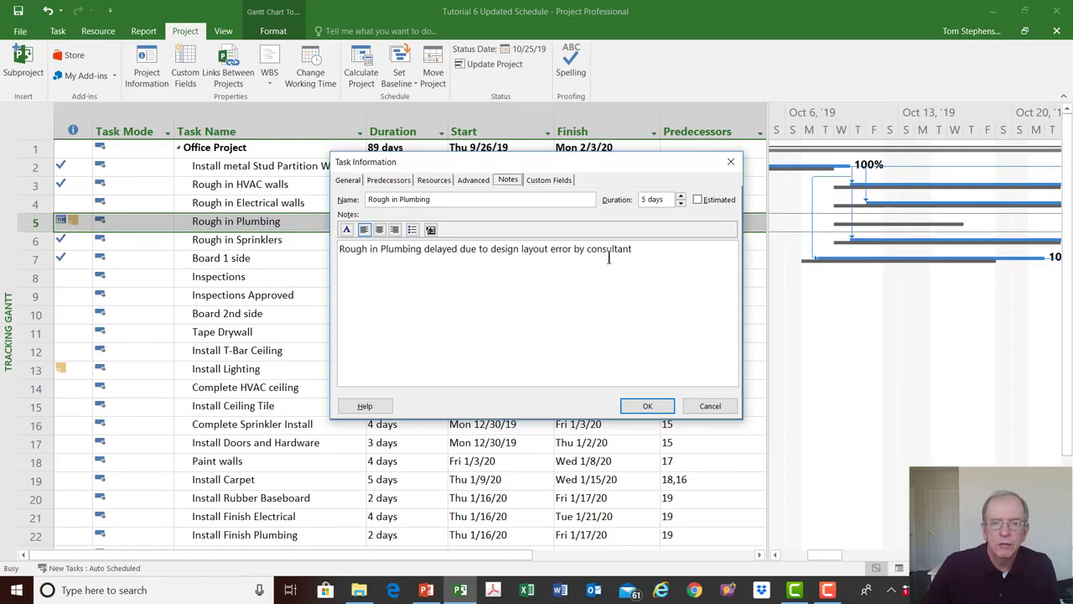
pyautogui.click(730, 161)
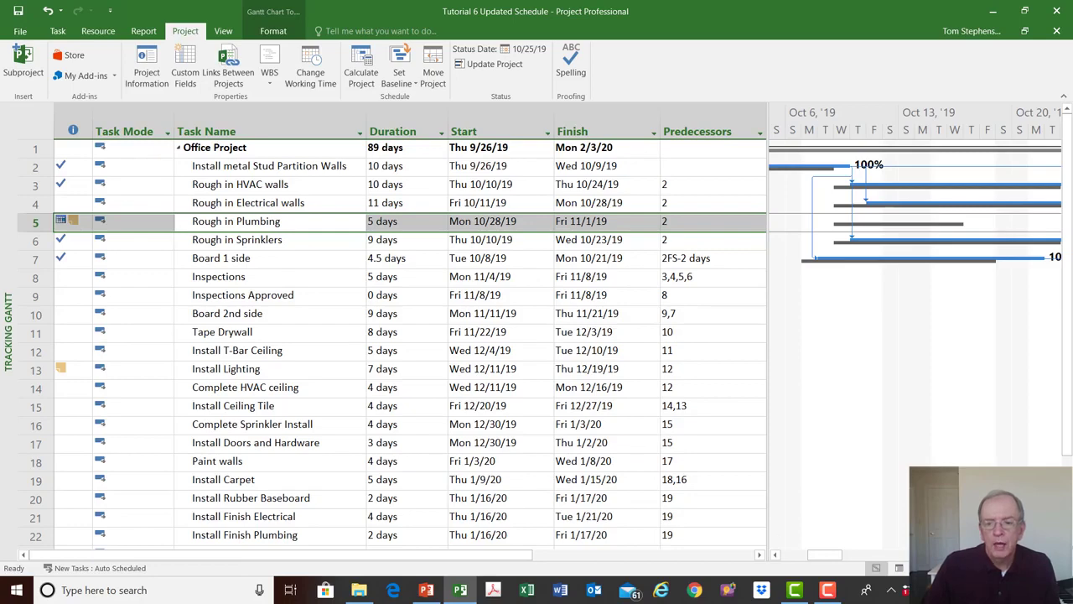
pyautogui.hscroll(9, 915, 335)
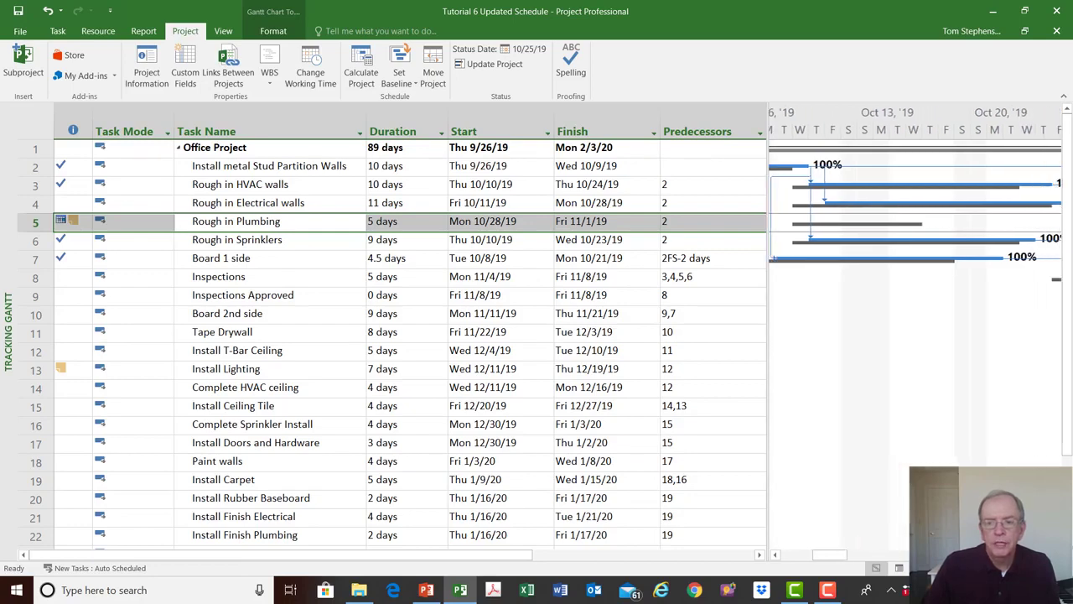
pyautogui.hscroll(4, 905, 242)
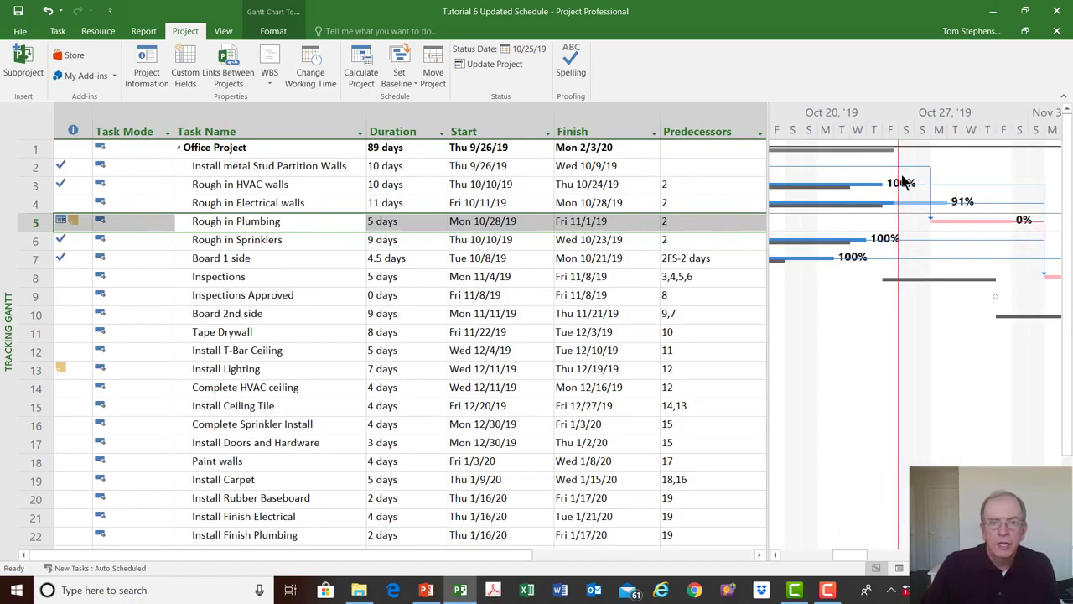
# - Switch the Tracking Gantt's task sheet to the Tracking table
pyautogui.click(30, 125)
pyautogui.rightClick(30, 125)
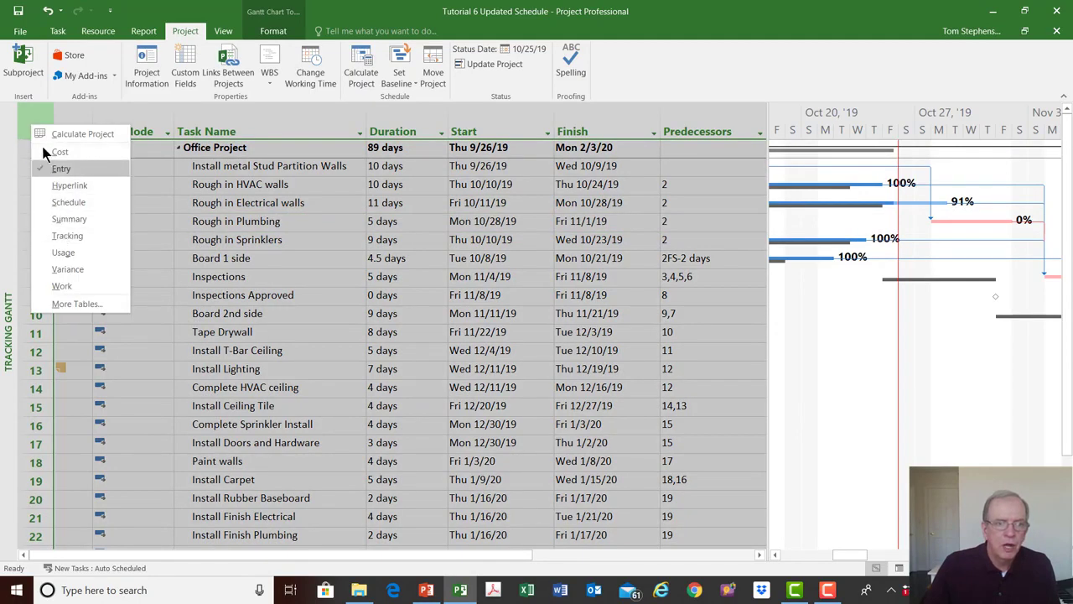
pyautogui.click(36, 121)
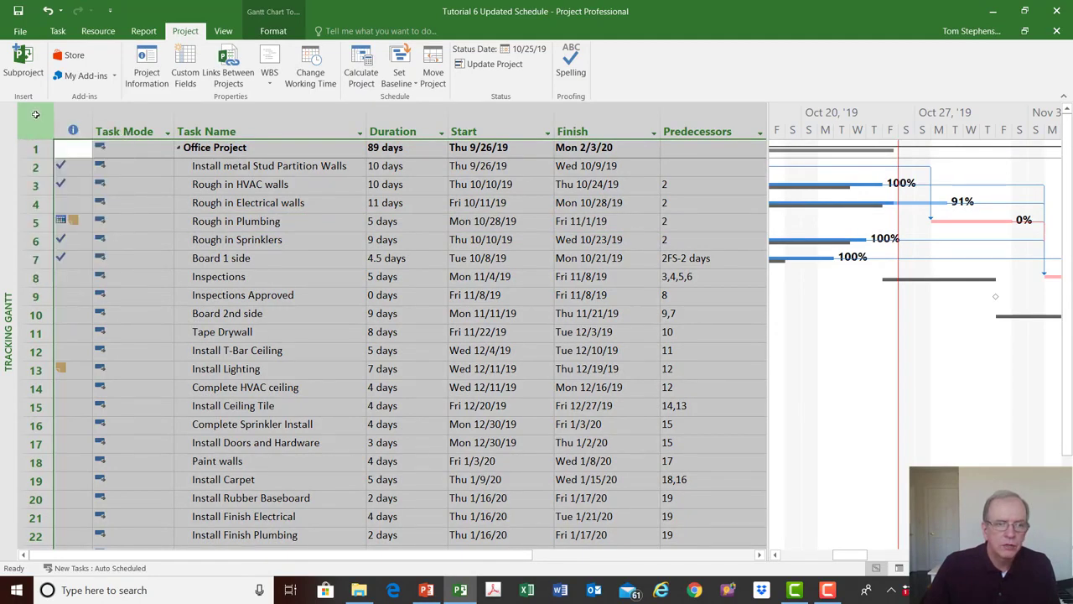
pyautogui.rightClick(36, 122)
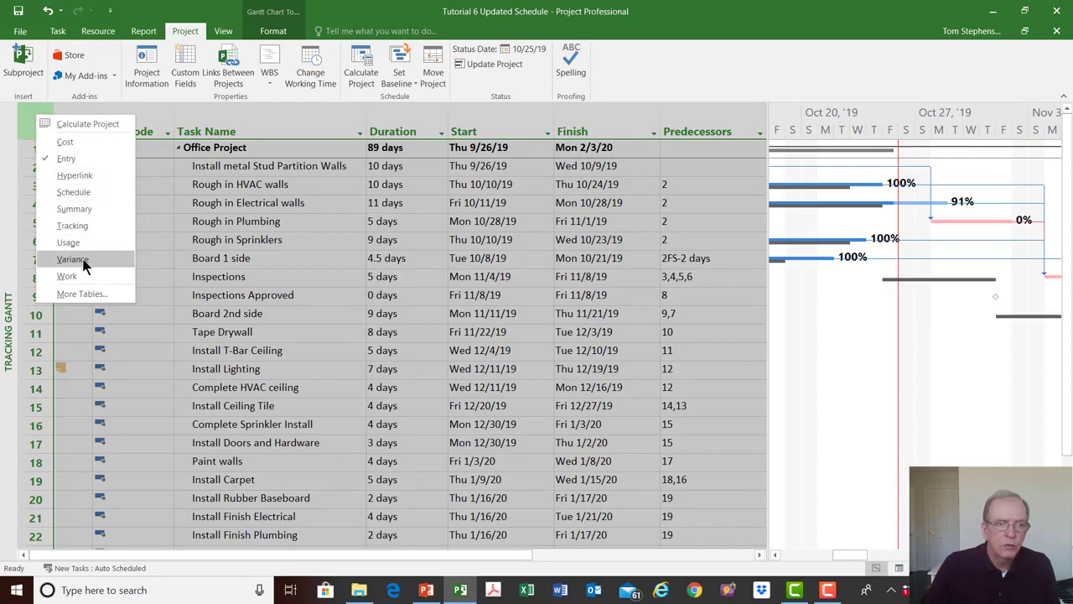
pyautogui.click(74, 226)
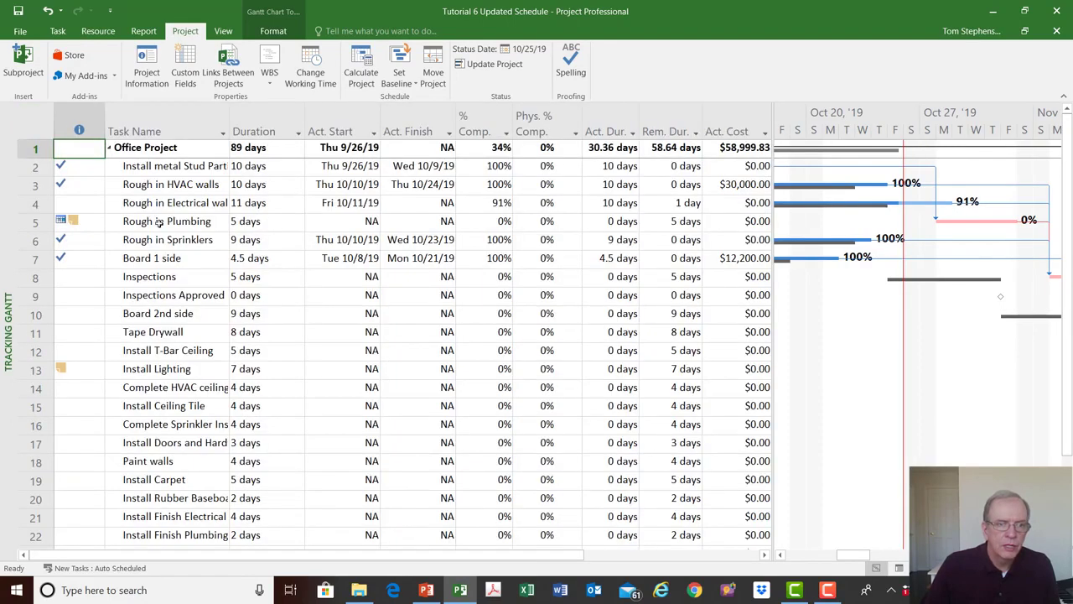
# - Review the actual start and actual finish columns and the chart bars just beyond the status date
pyautogui.click(369, 117)
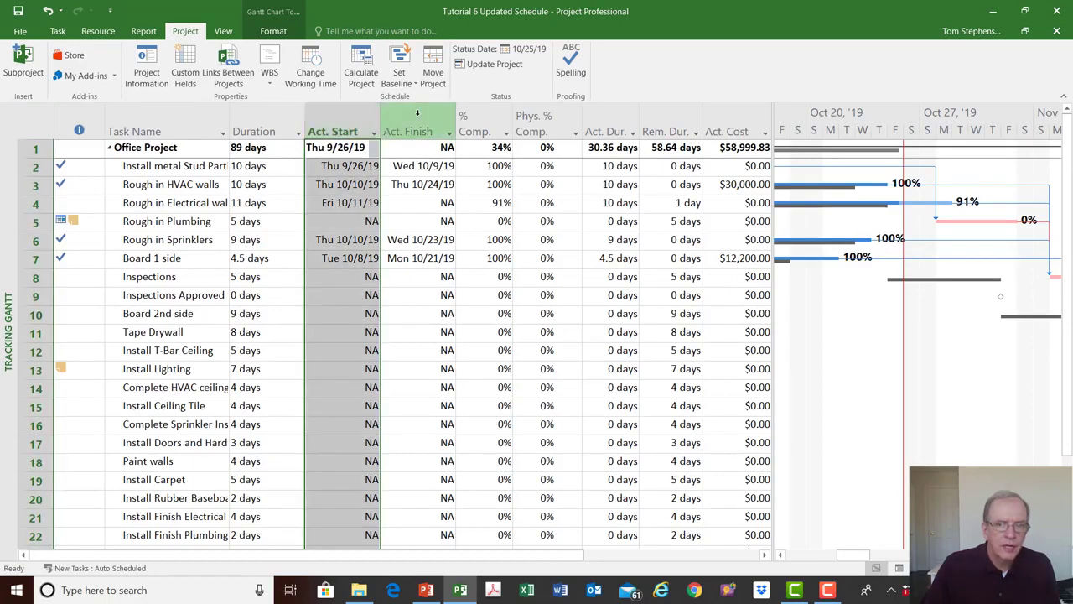
pyautogui.click(392, 117)
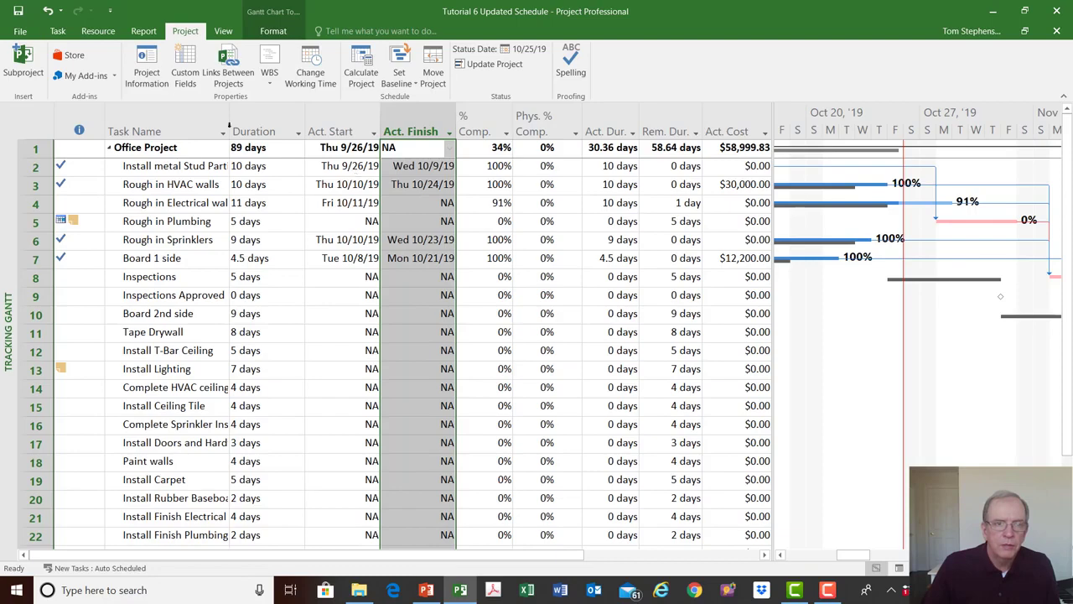
pyautogui.click(56, 32)
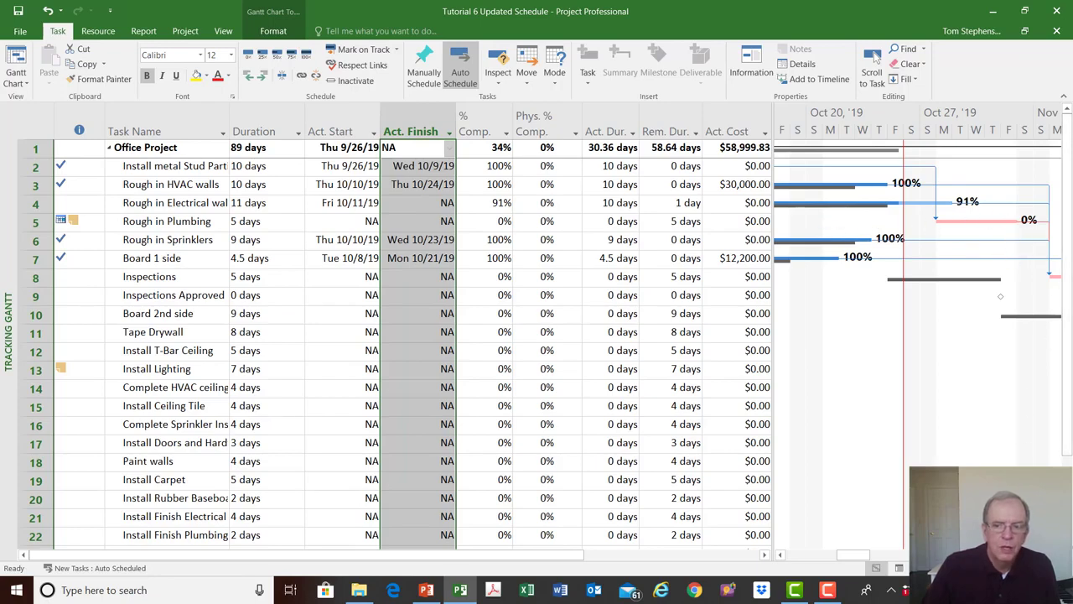
pyautogui.click(1055, 554)
pyautogui.click(1056, 554)
pyautogui.click(1055, 554)
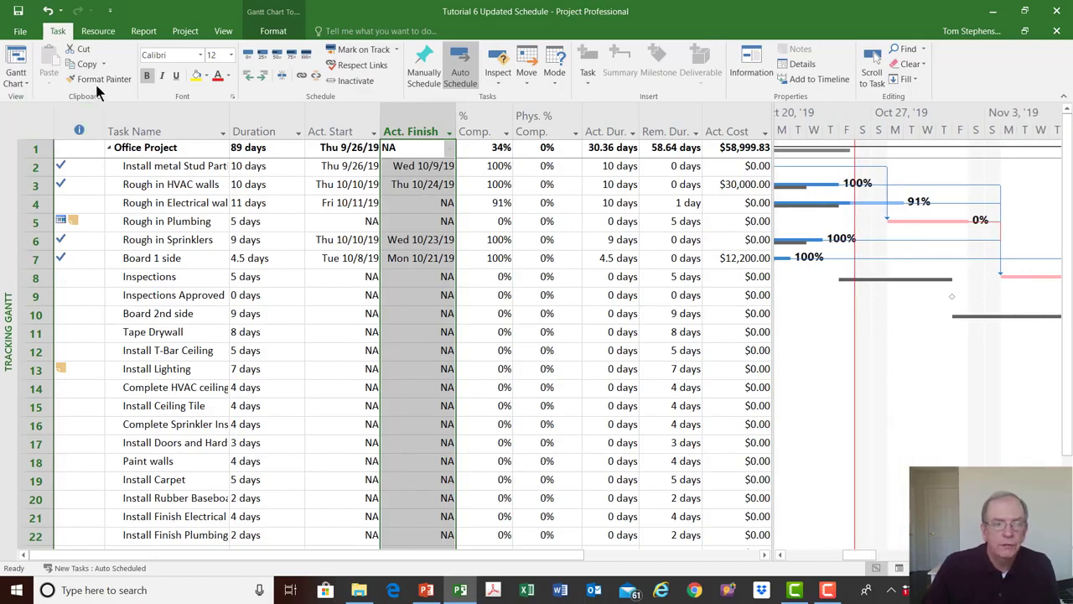
# - Switch the Tracking Gantt's task sheet to the Cost table
pyautogui.click(37, 115)
pyautogui.rightClick(37, 115)
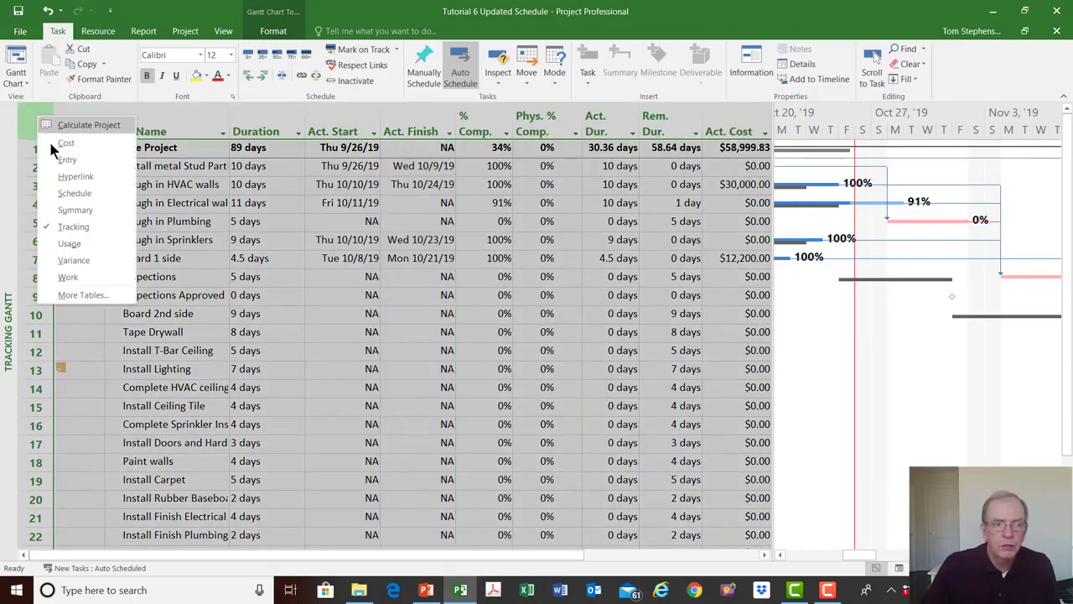
pyautogui.click(66, 142)
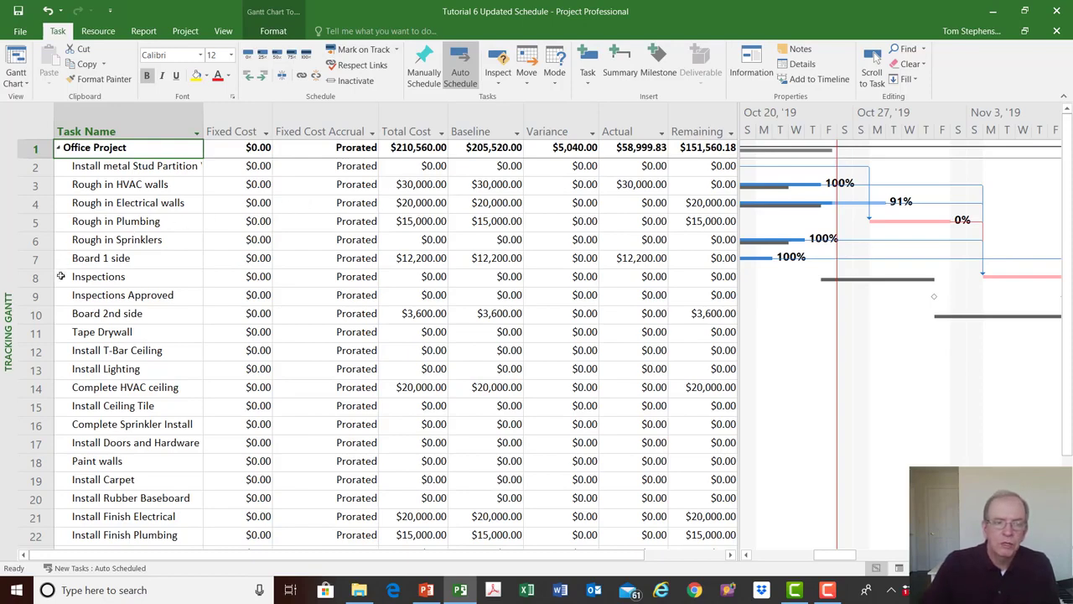
# - Switch to the Resource Sheet view and display its Entry table
pyautogui.rightClick(6, 319)
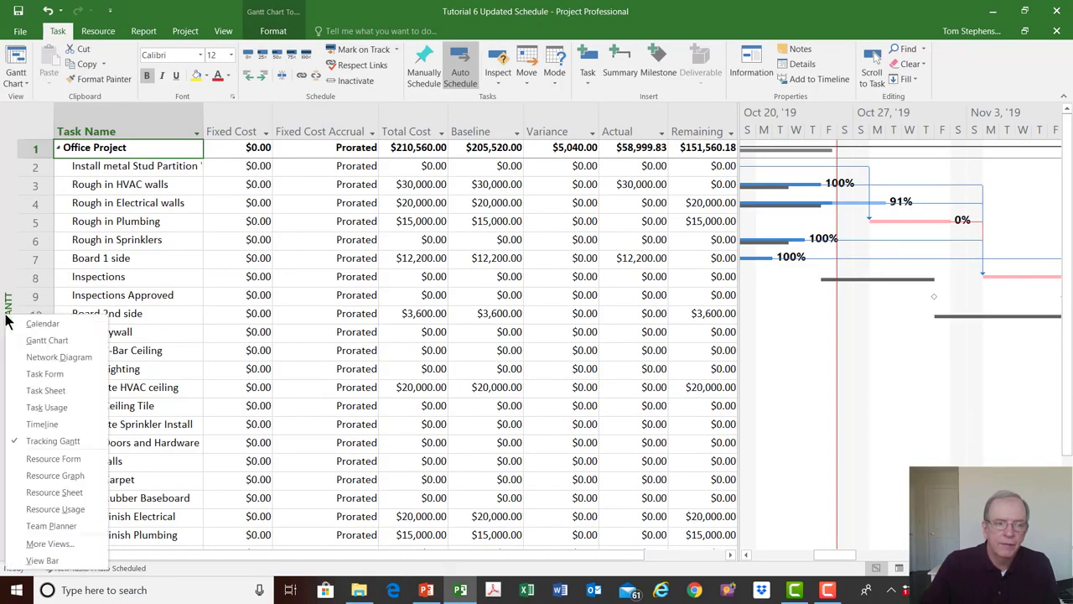
pyautogui.click(46, 491)
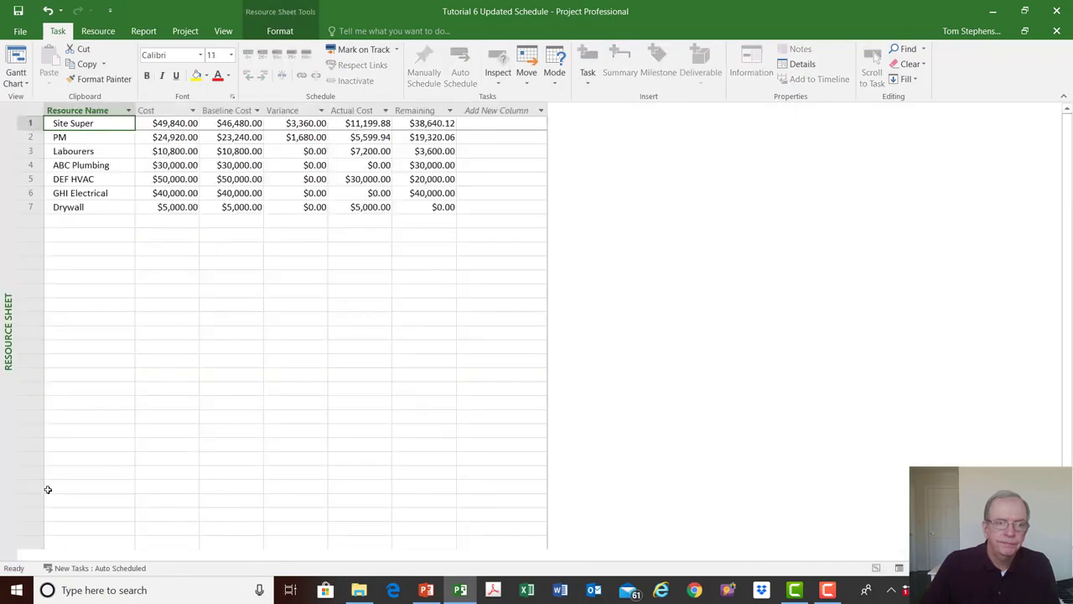
pyautogui.click(30, 109)
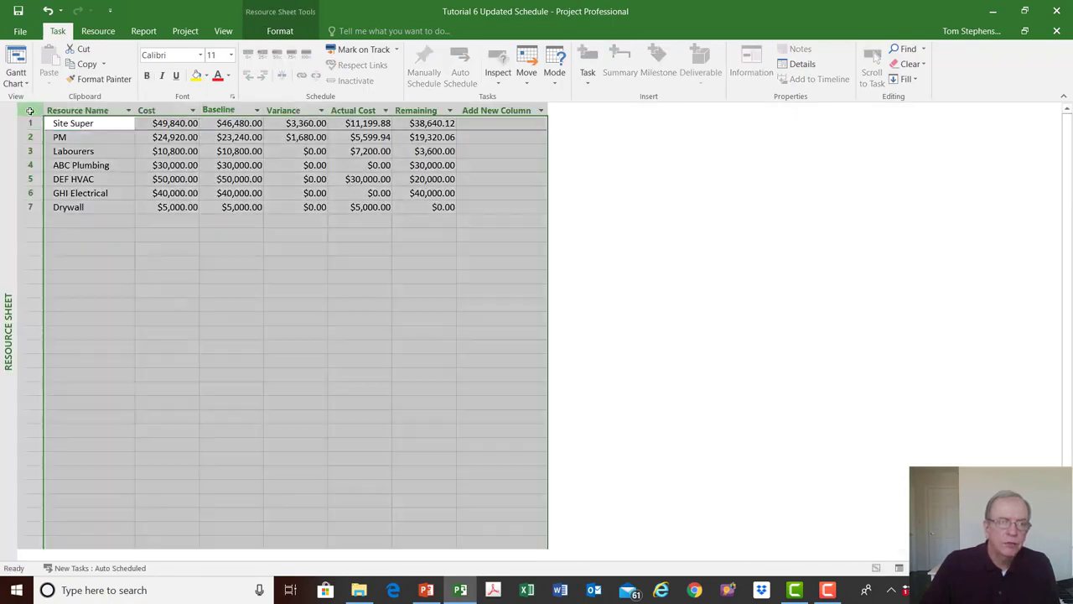
pyautogui.rightClick(30, 110)
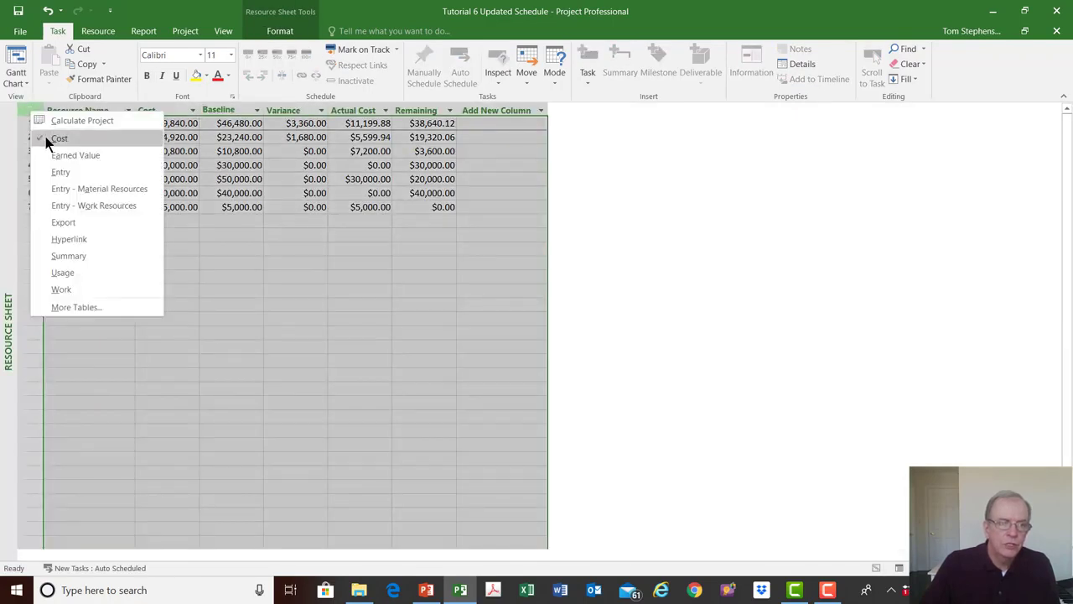
pyautogui.click(56, 172)
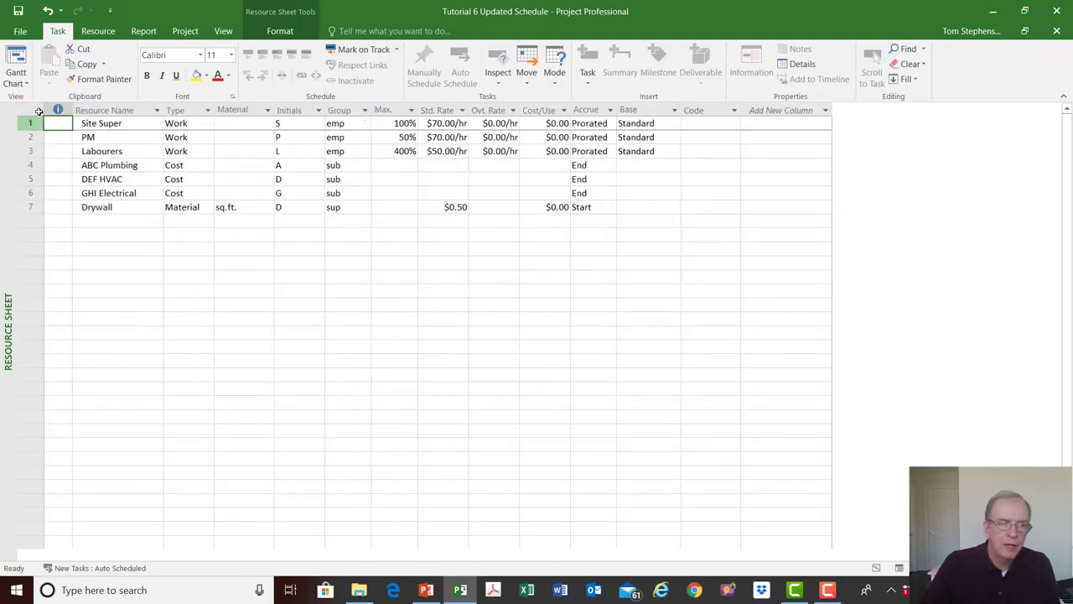
# - Switch the Resource Sheet back to the Cost table
pyautogui.click(31, 110)
pyautogui.rightClick(31, 110)
pyautogui.click(42, 136)
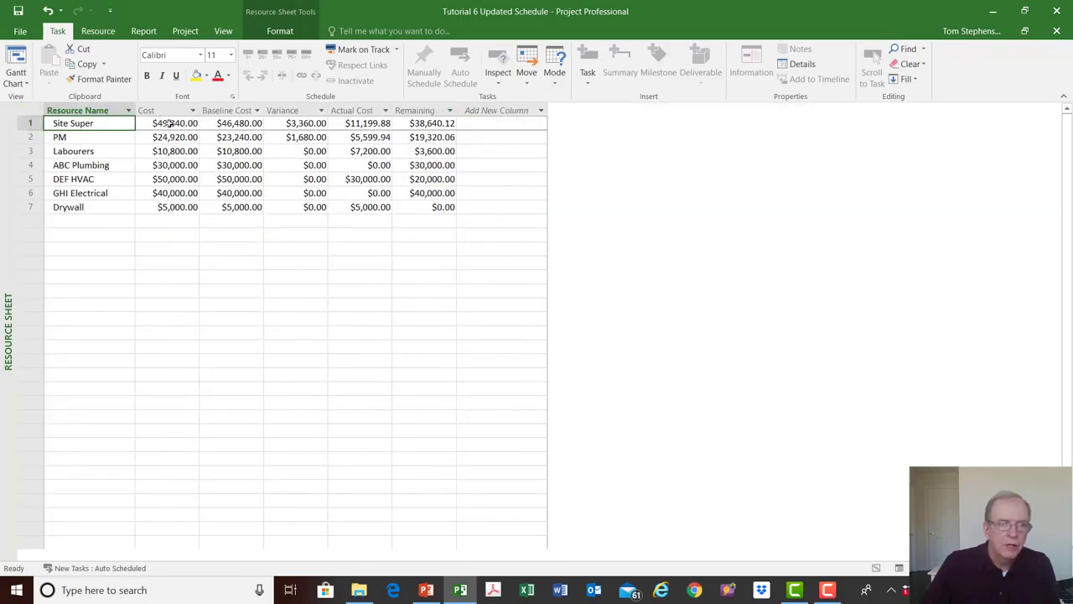
# - Review each resource's cost, baseline cost, variance, actual and remaining columns, checking the Site Super, DEF HVAC and GHI Electrical rows
pyautogui.click(235, 108)
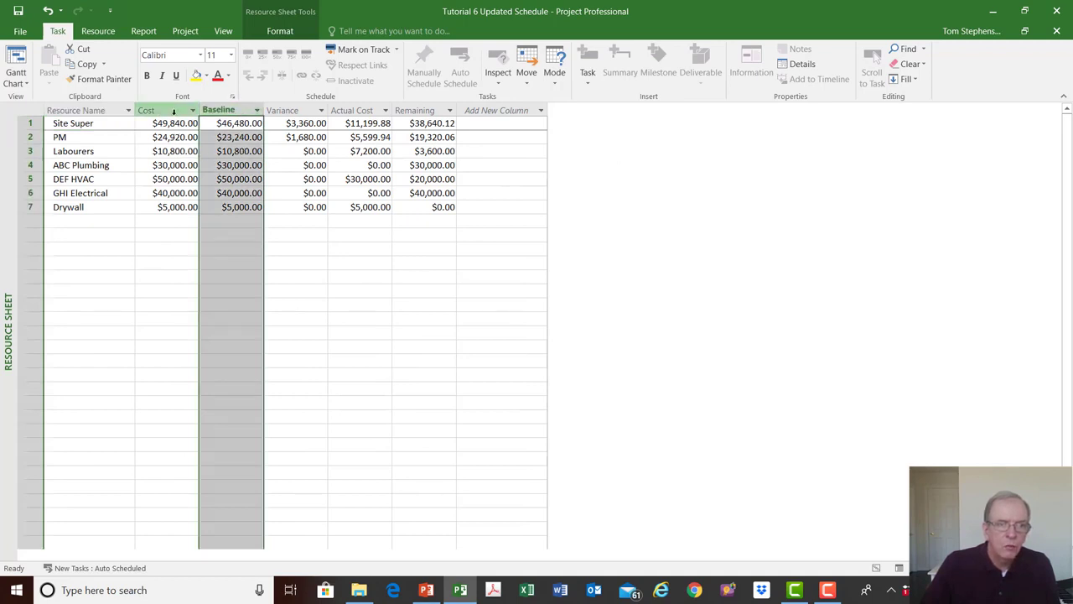
pyautogui.click(175, 109)
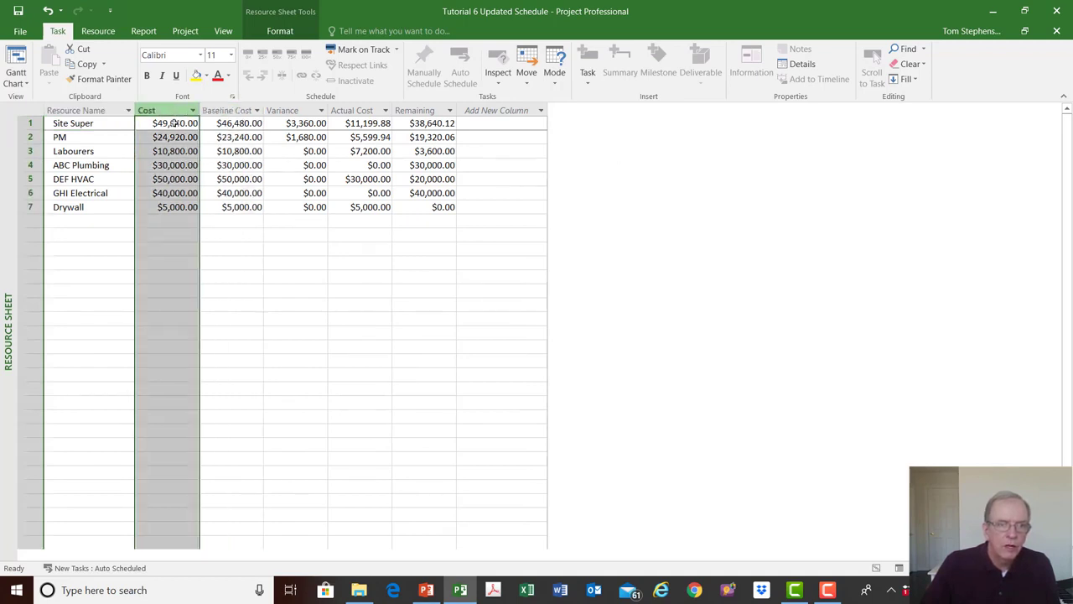
pyautogui.click(303, 110)
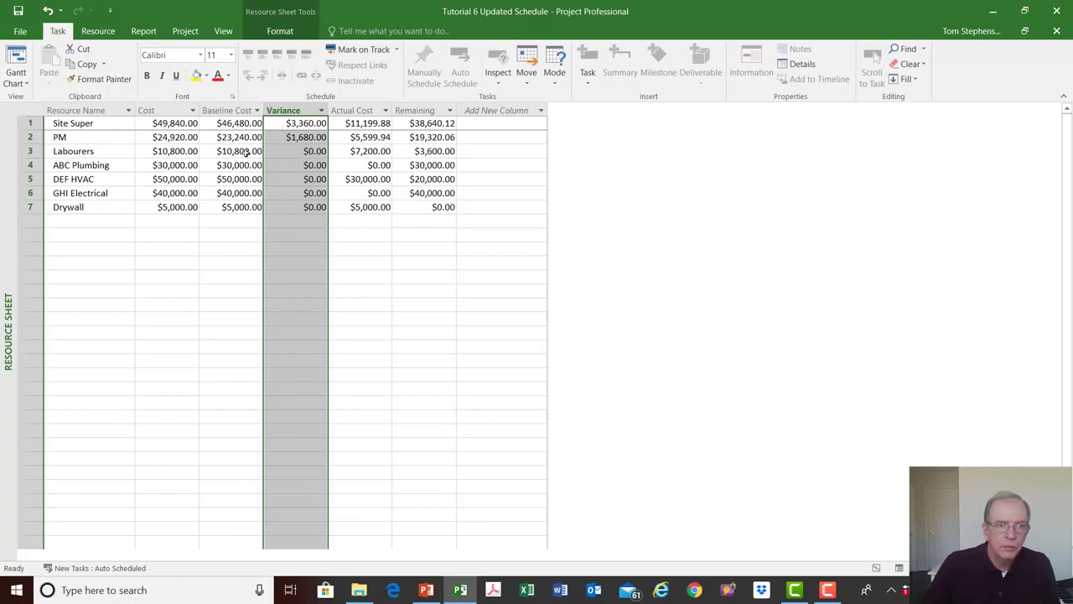
pyautogui.click(234, 124)
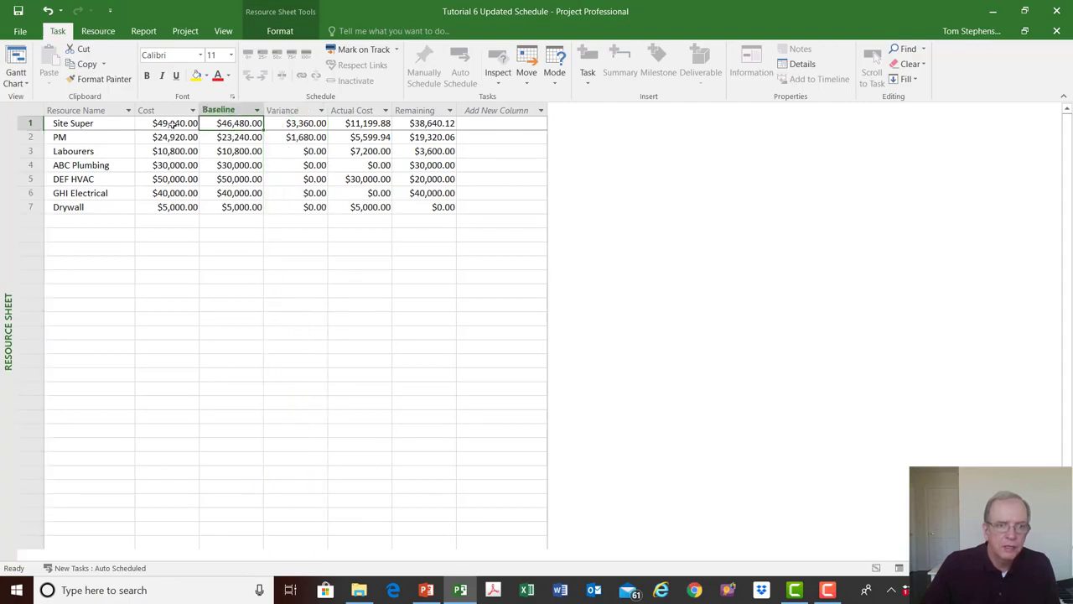
pyautogui.click(170, 123)
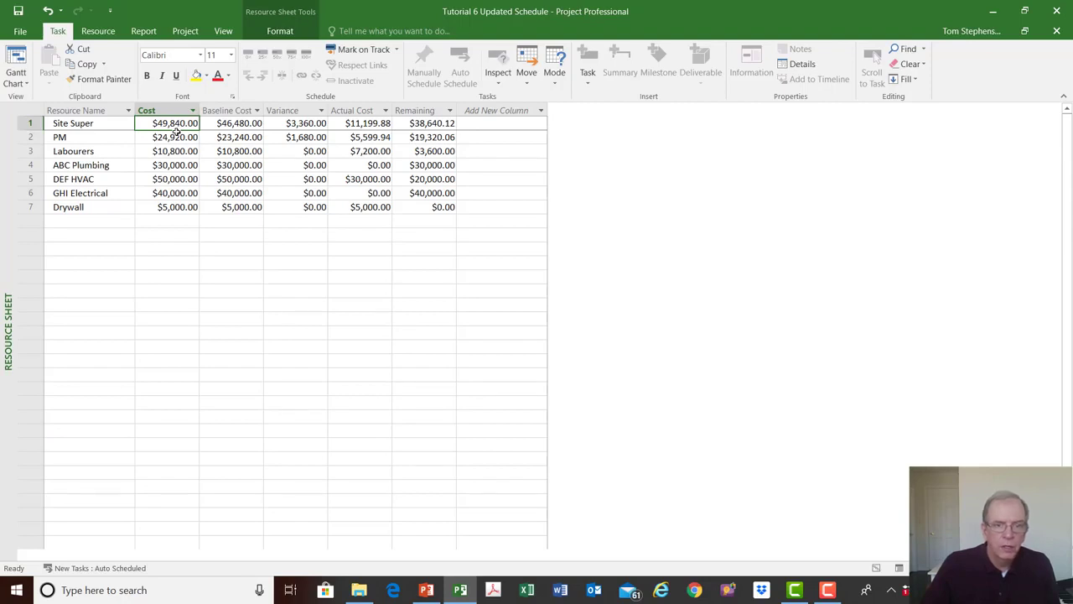
pyautogui.click(371, 111)
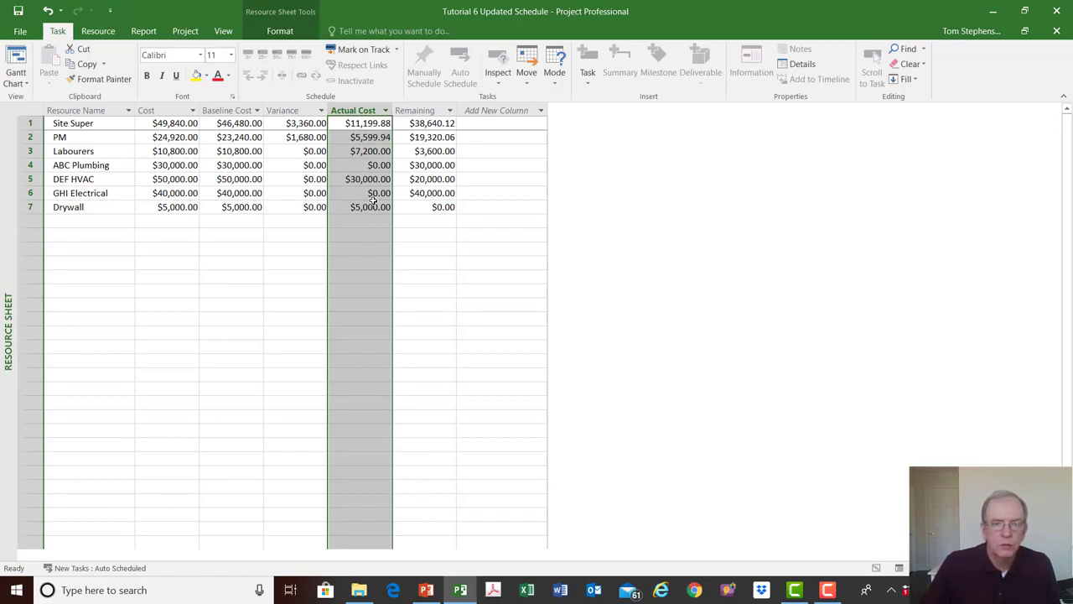
pyautogui.click(429, 107)
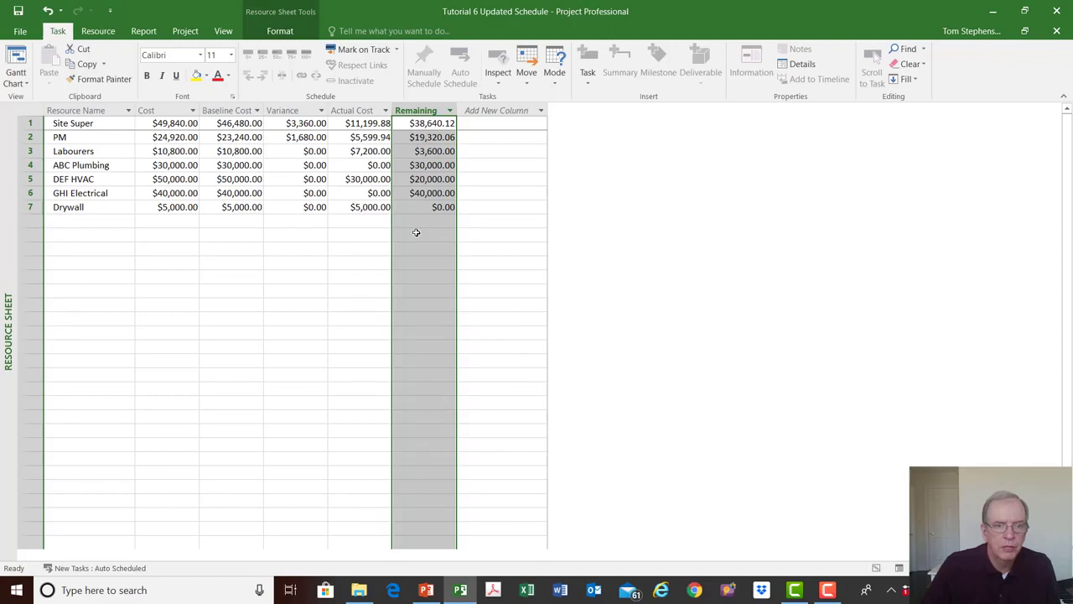
pyautogui.click(248, 194)
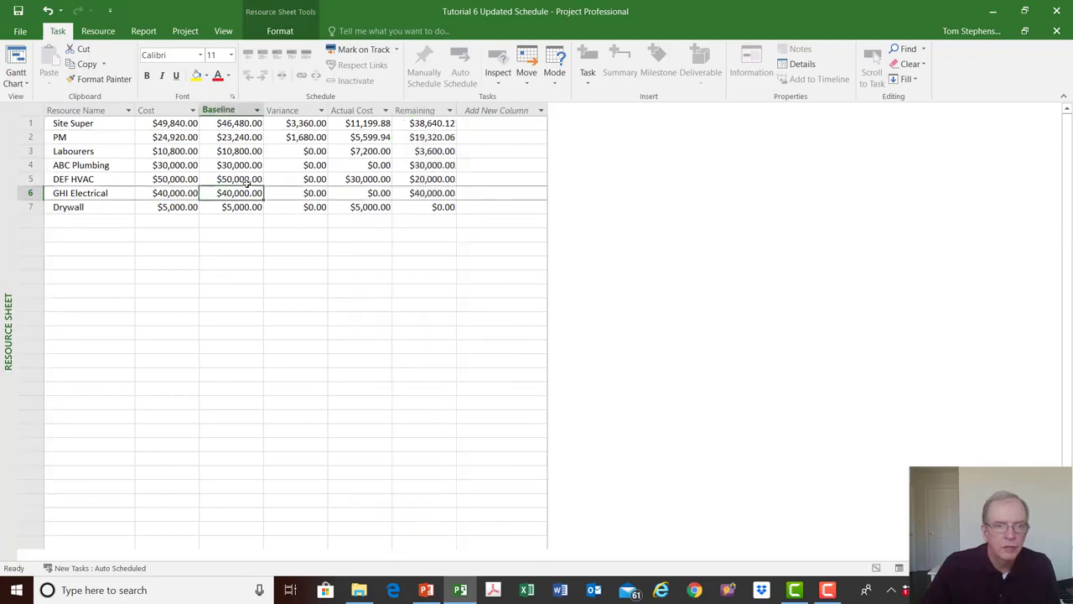
pyautogui.click(249, 179)
pyautogui.click(244, 194)
# - Switch to the Gantt Chart view and end its table pane at the Finish Variance column
pyautogui.rightClick(4, 210)
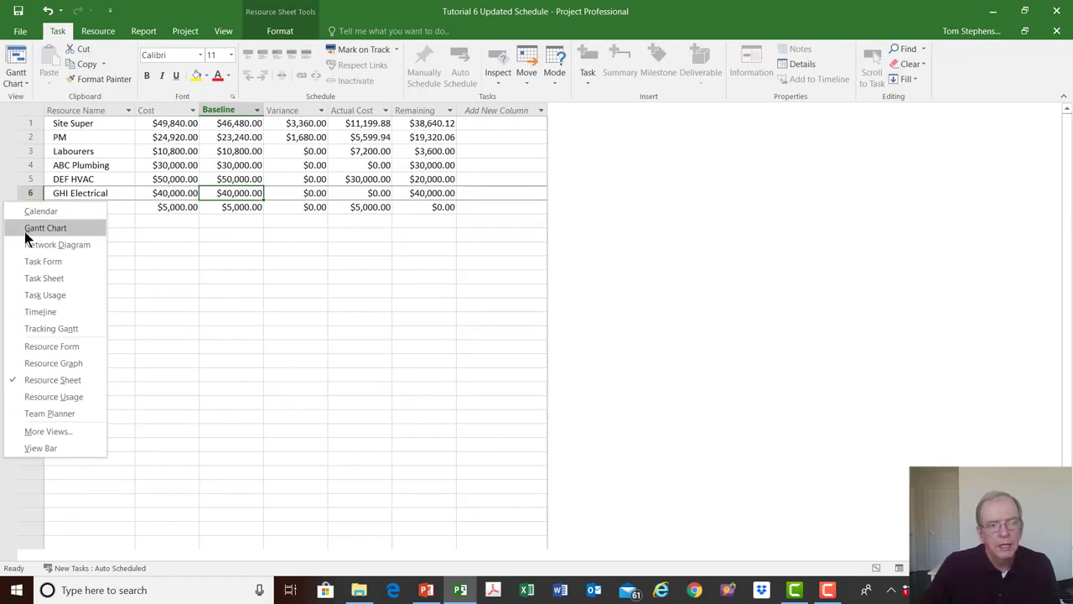
pyautogui.click(27, 230)
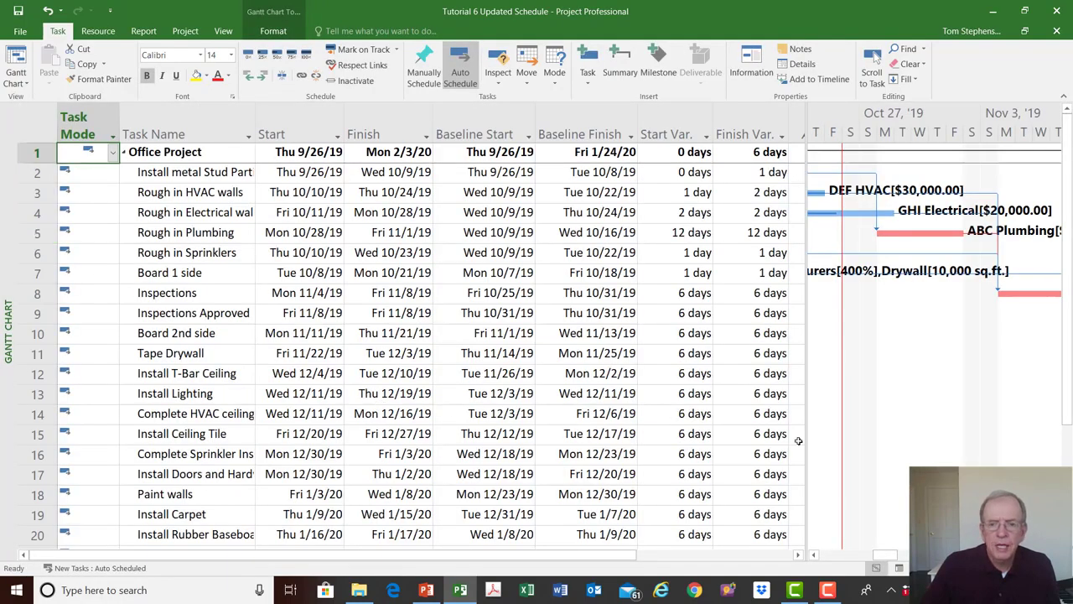
pyautogui.moveTo(804, 417)
pyautogui.mouseDown()
pyautogui.moveTo(640, 419)
pyautogui.moveTo(790, 403)
pyautogui.mouseUp()
# - Review the start and finish variances of all tasks and follow the critical path bars through to the Finish milestone
pyautogui.scroll(-2, 761, 430)
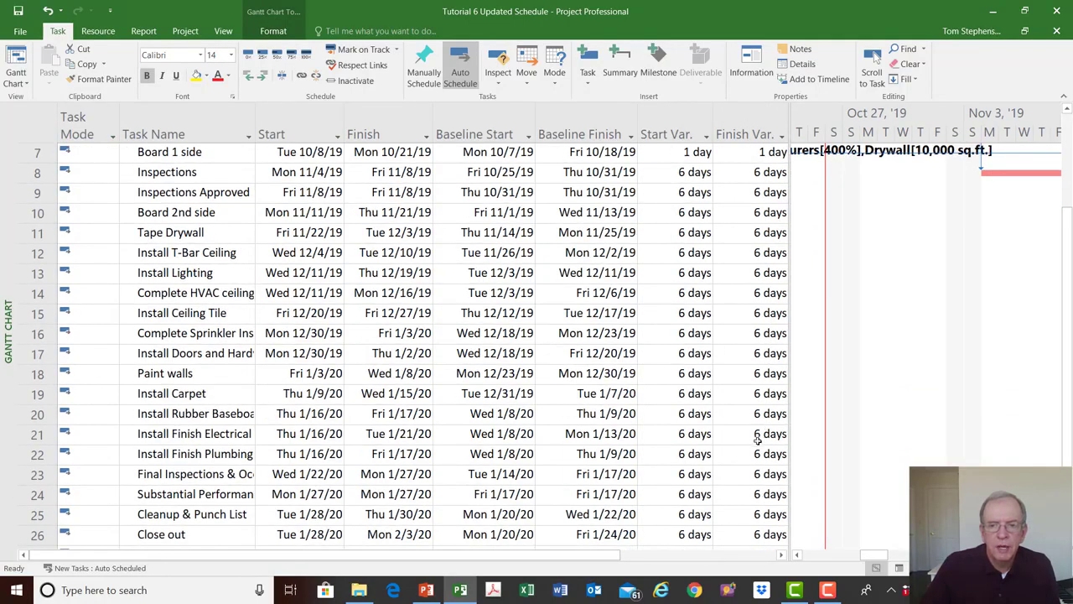
pyautogui.scroll(2, 757, 436)
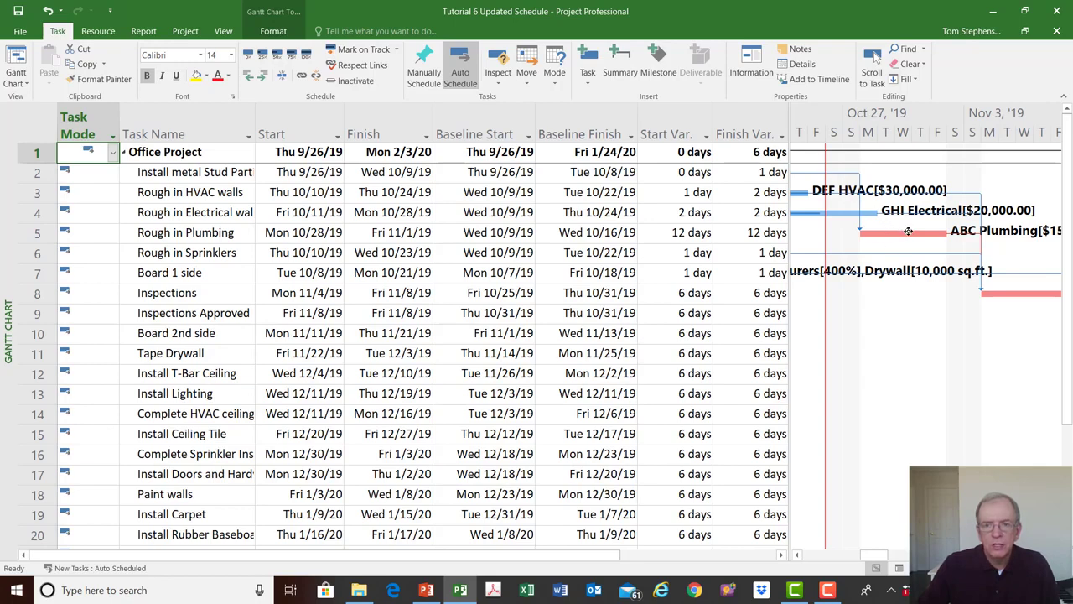
pyautogui.moveTo(899, 245)
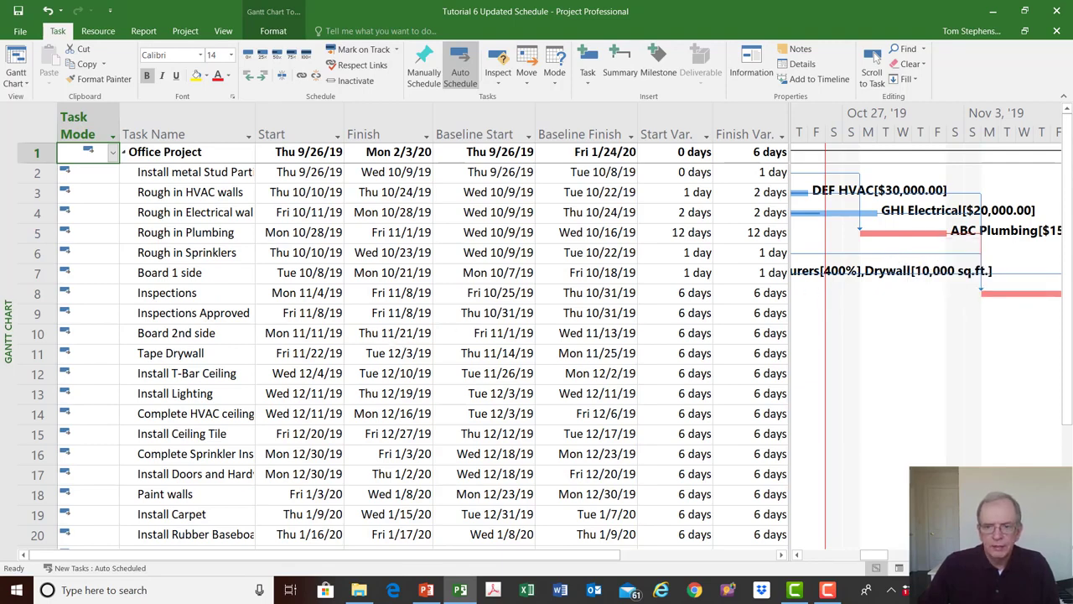
pyautogui.click(874, 56)
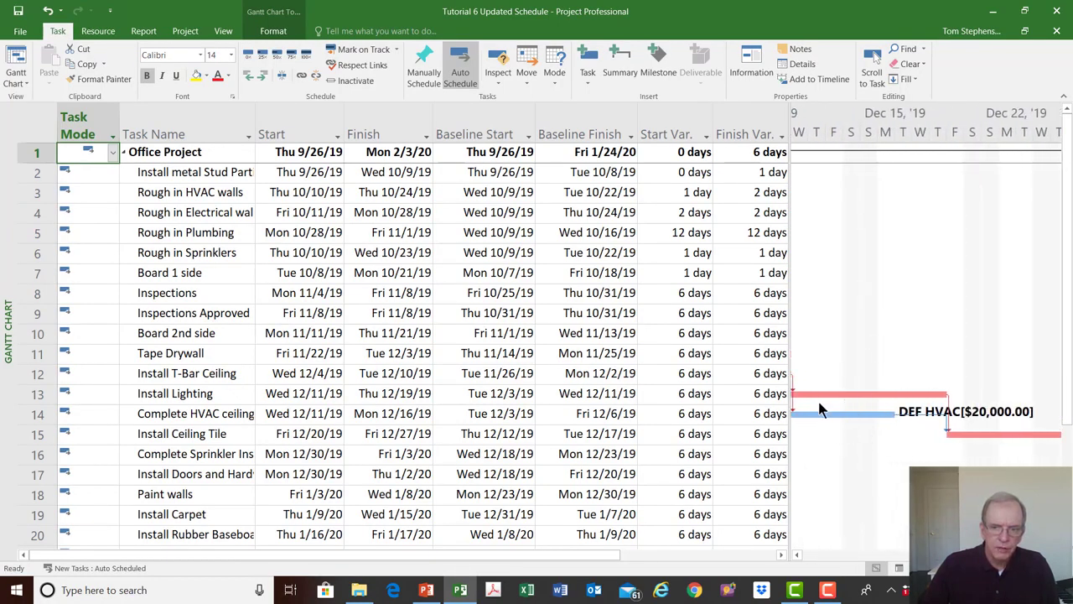
pyautogui.click(874, 55)
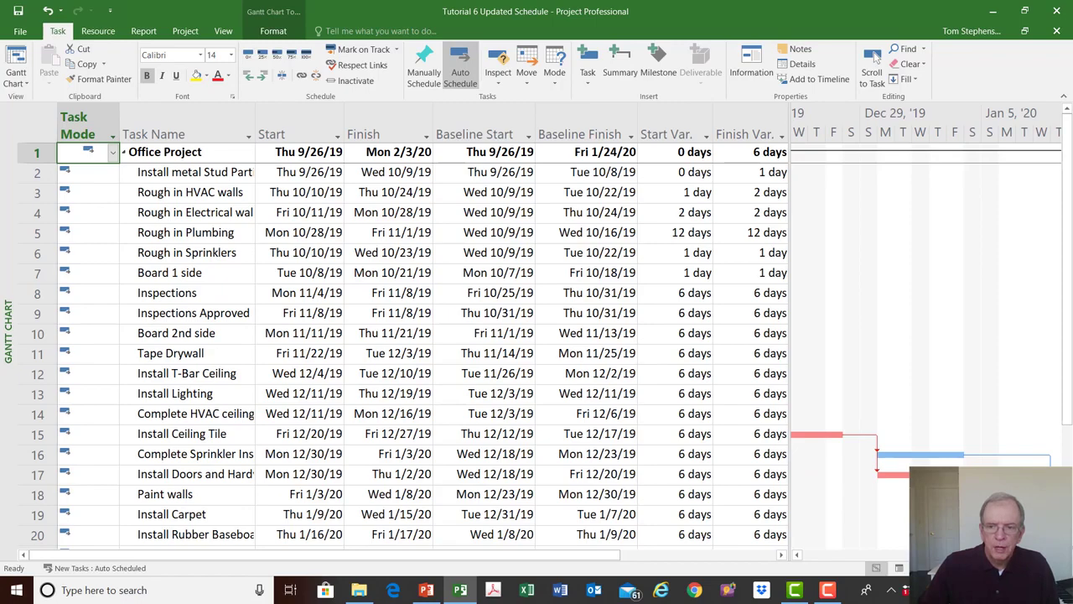
pyautogui.click(1058, 554)
pyautogui.click(1058, 554)
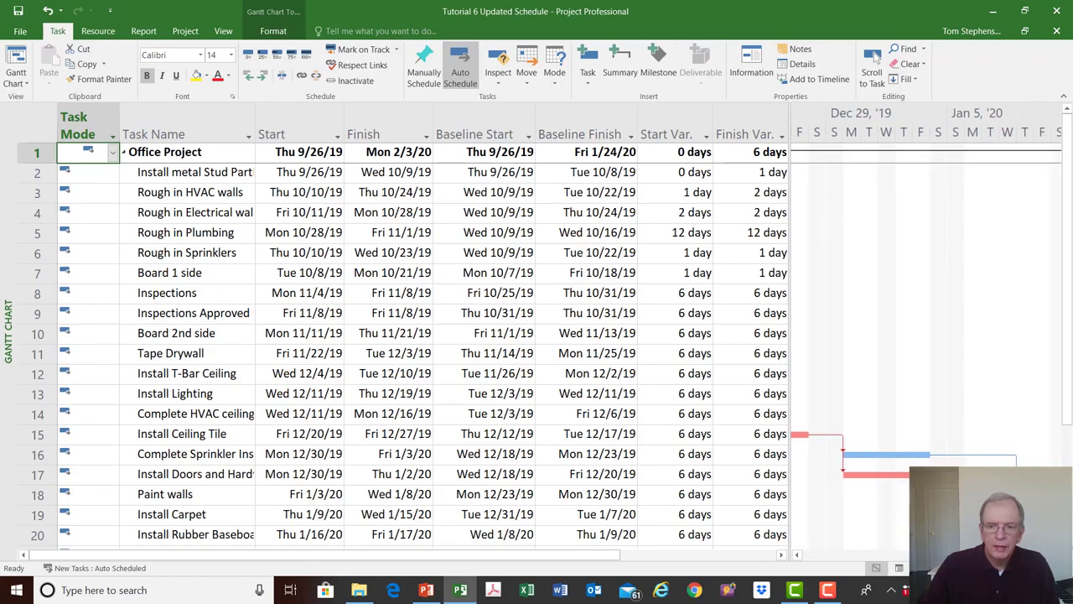
pyautogui.click(1058, 554)
pyautogui.click(1058, 554)
pyautogui.hscroll(3, 989, 537)
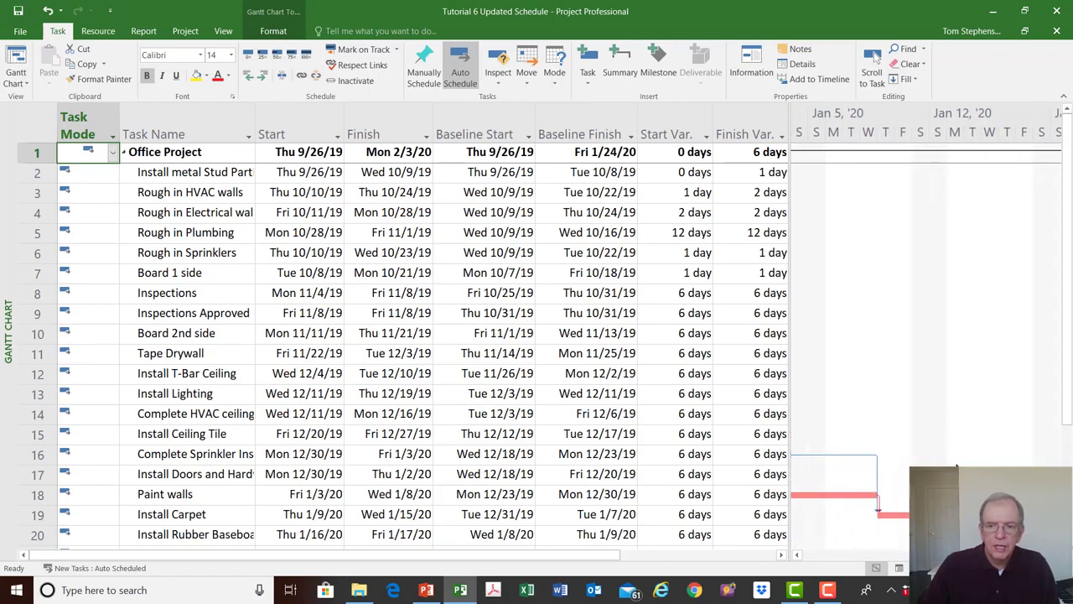
pyautogui.scroll(-4, 989, 520)
pyautogui.click(1058, 555)
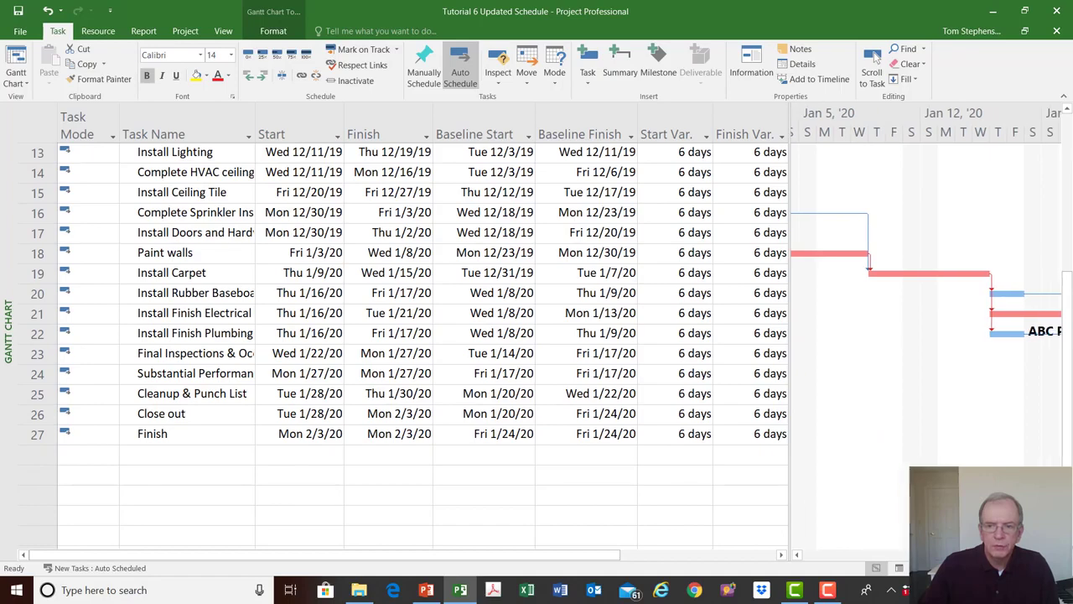
pyautogui.click(1058, 554)
pyautogui.click(1058, 554)
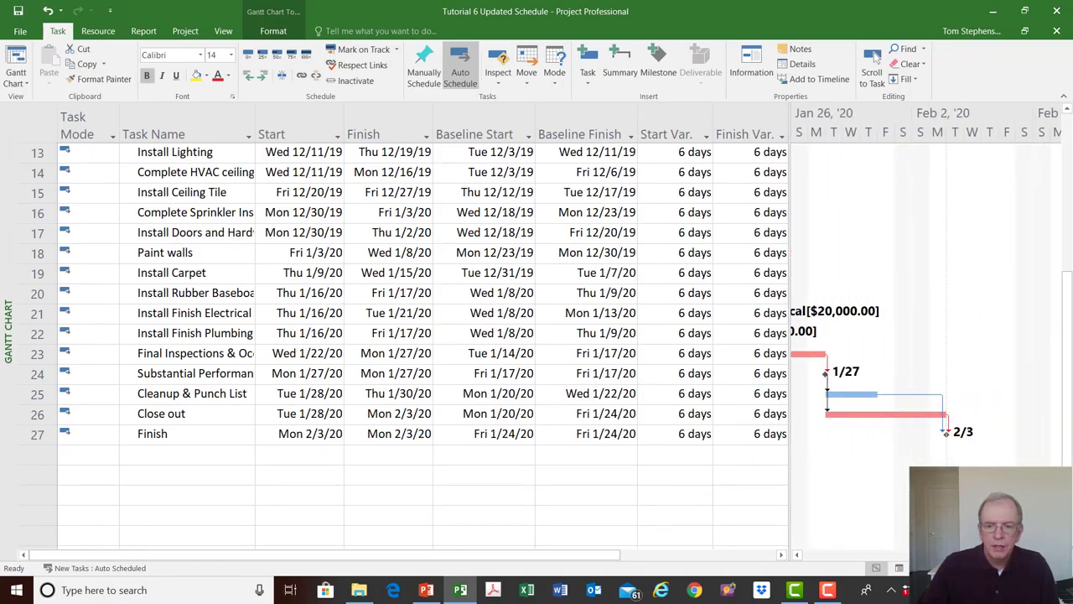
# - Return to the chart around the status date and examine the link between the Rough in Electrical walls and Rough in Plumbing bars
pyautogui.click(875, 55)
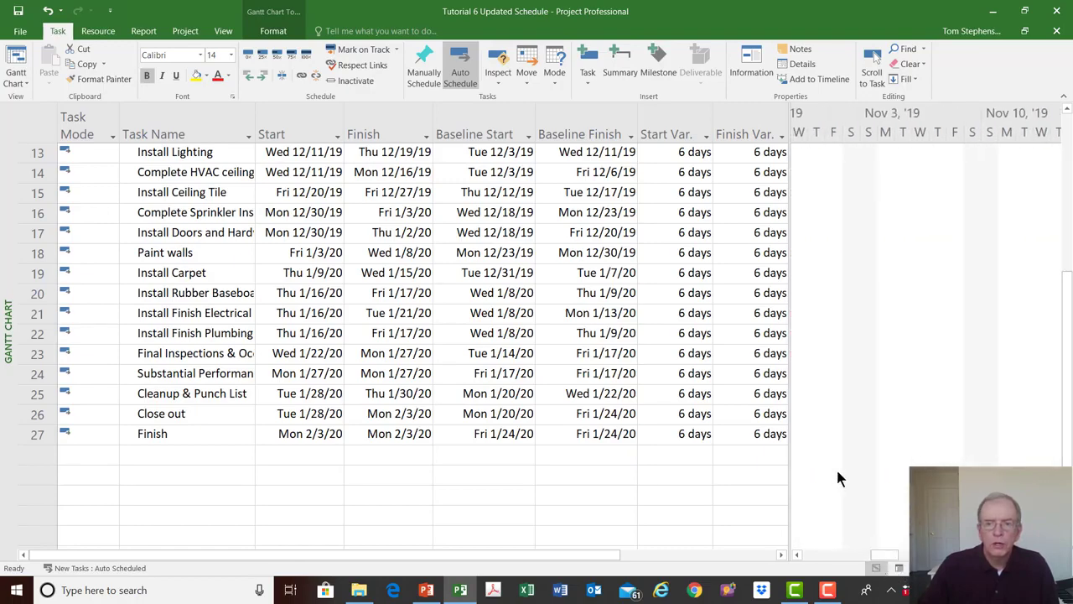
pyautogui.hotkey('ctrl', 'Home')
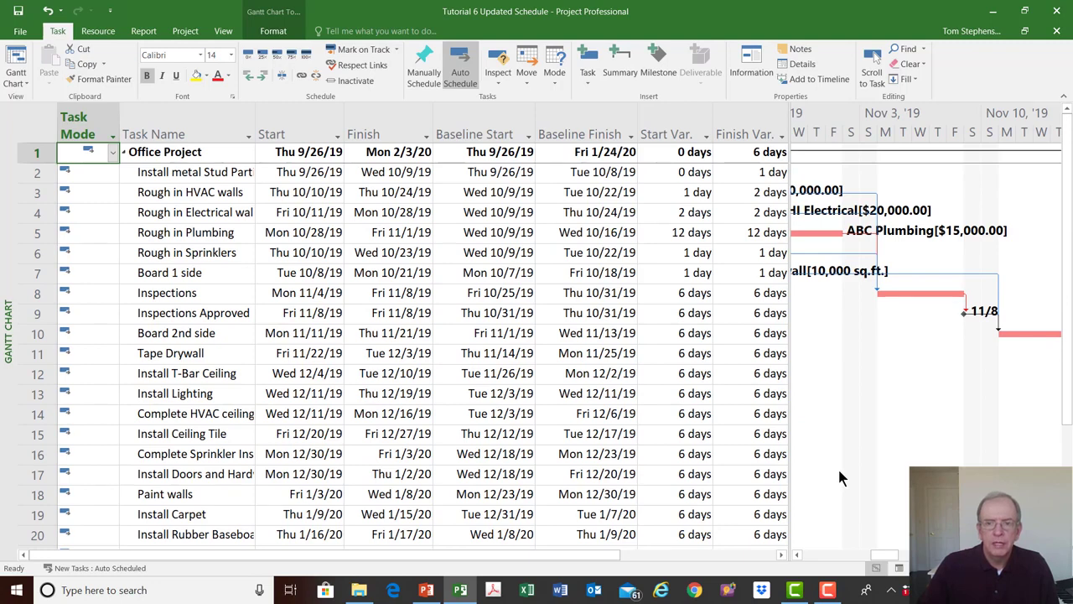
pyautogui.click(797, 554)
pyautogui.click(797, 554)
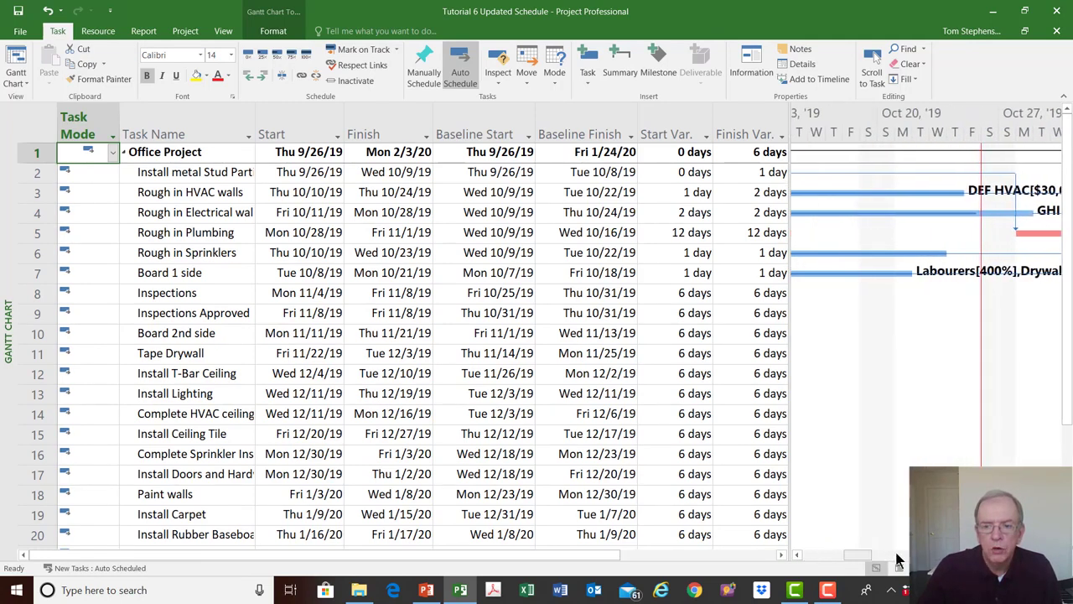
pyautogui.click(1055, 555)
pyautogui.click(1055, 554)
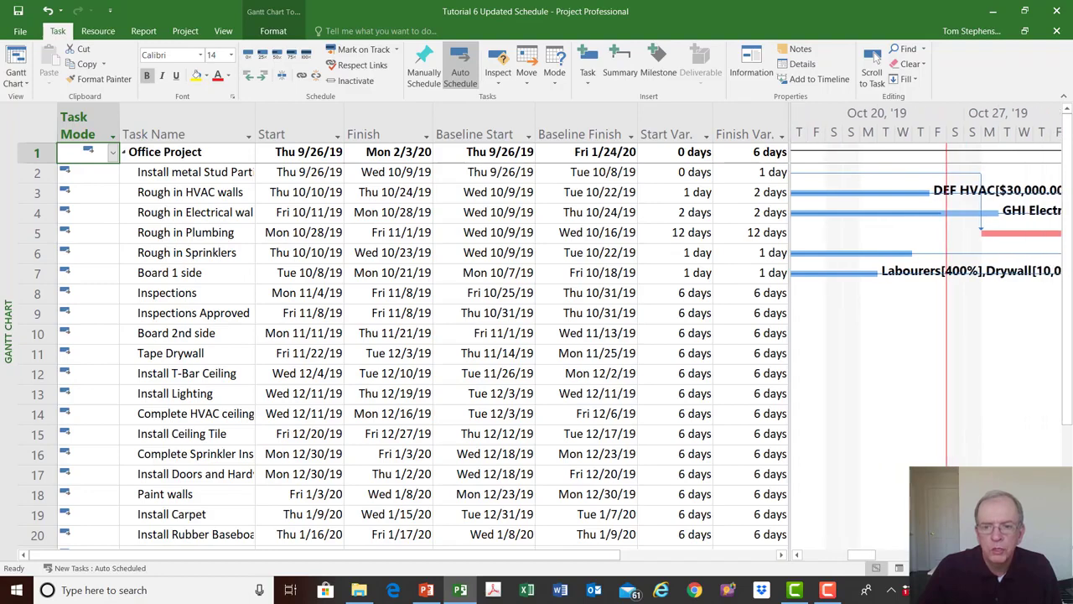
pyautogui.click(1055, 554)
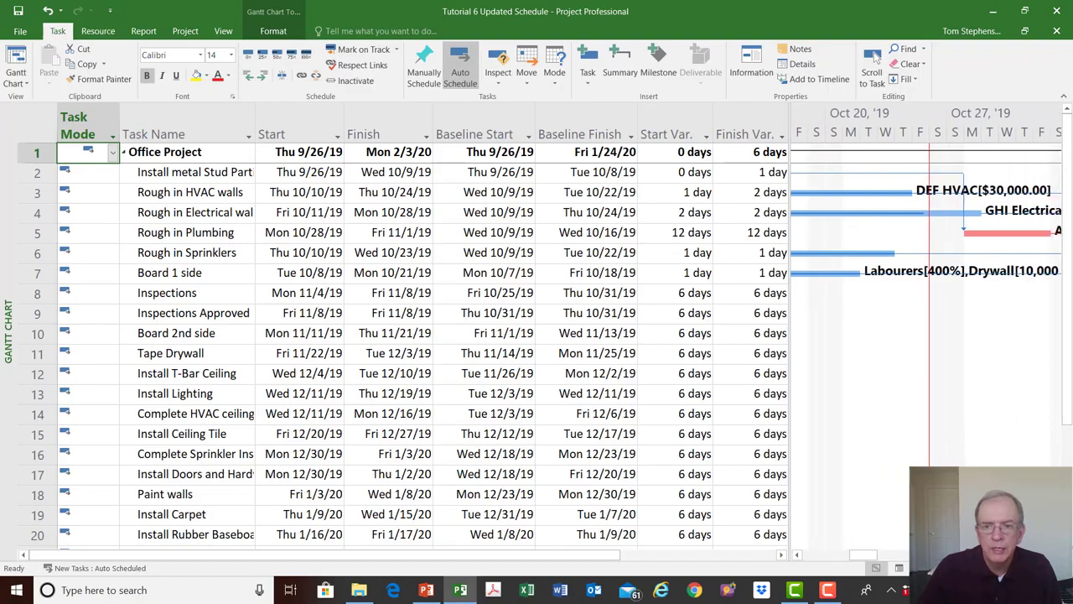
pyautogui.click(931, 215)
pyautogui.click(993, 239)
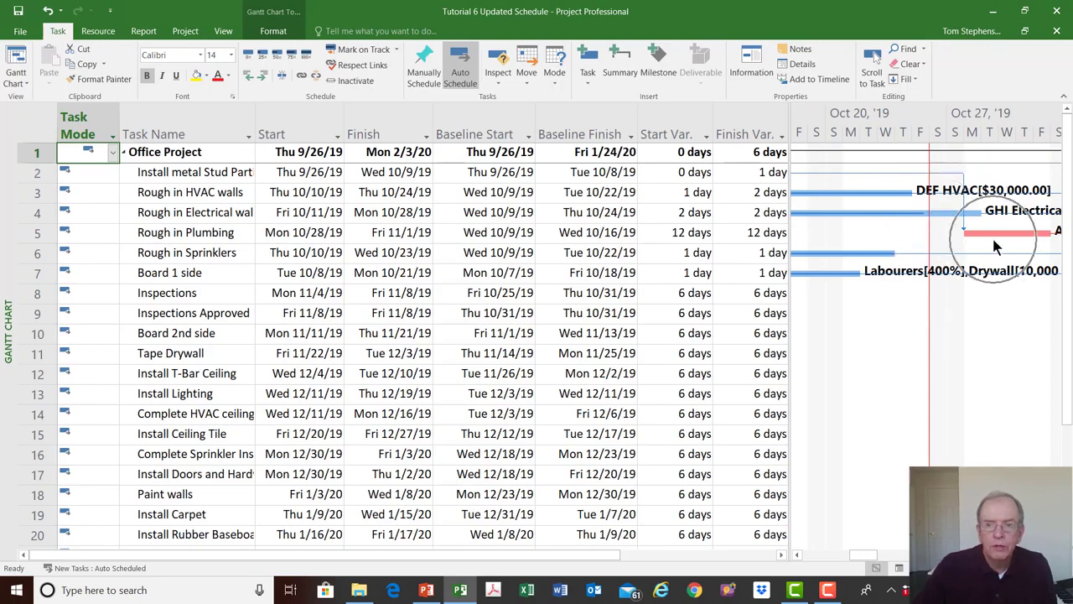
pyautogui.press('ctrl')
pyautogui.press('ctrl')
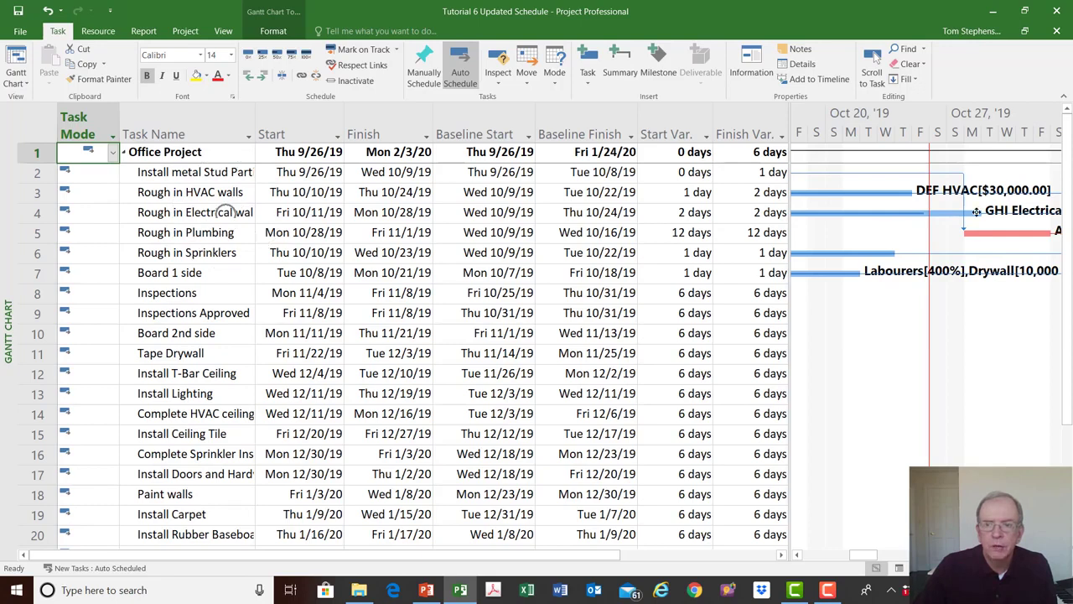
pyautogui.press('ctrl')
pyautogui.press('ctrl')
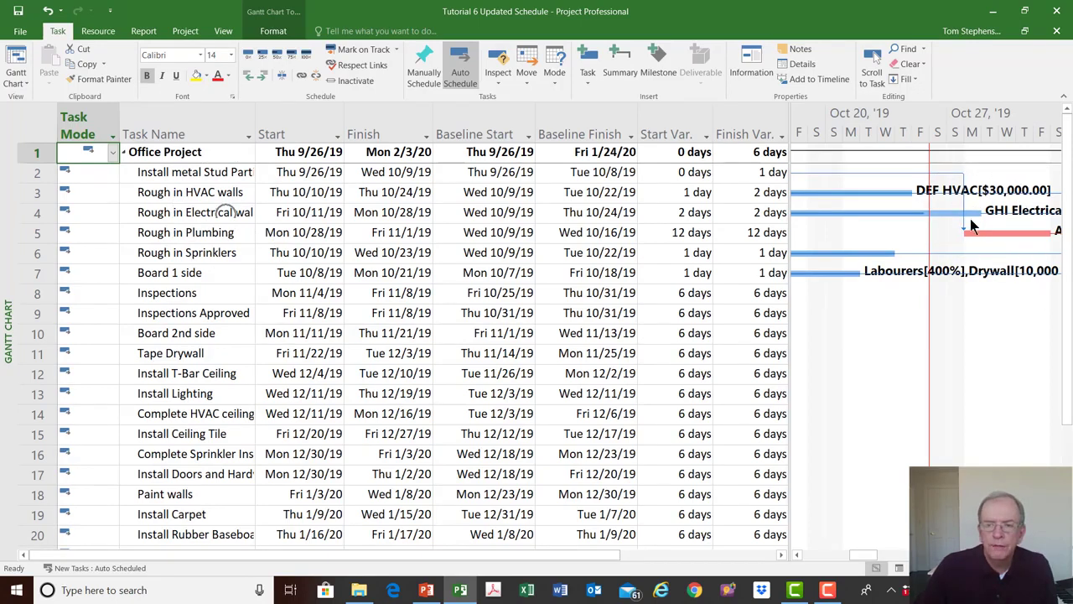
# - Draw a backward-pointing arrow in the chart from the status date line to about October 19, and save the schedule
pyautogui.click(273, 31)
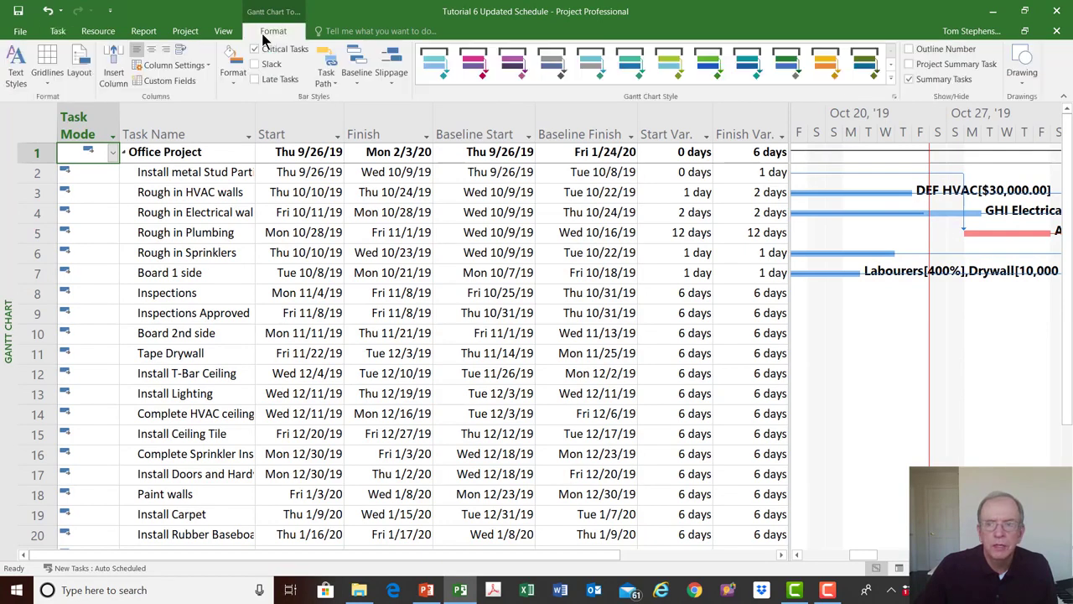
pyautogui.click(1021, 67)
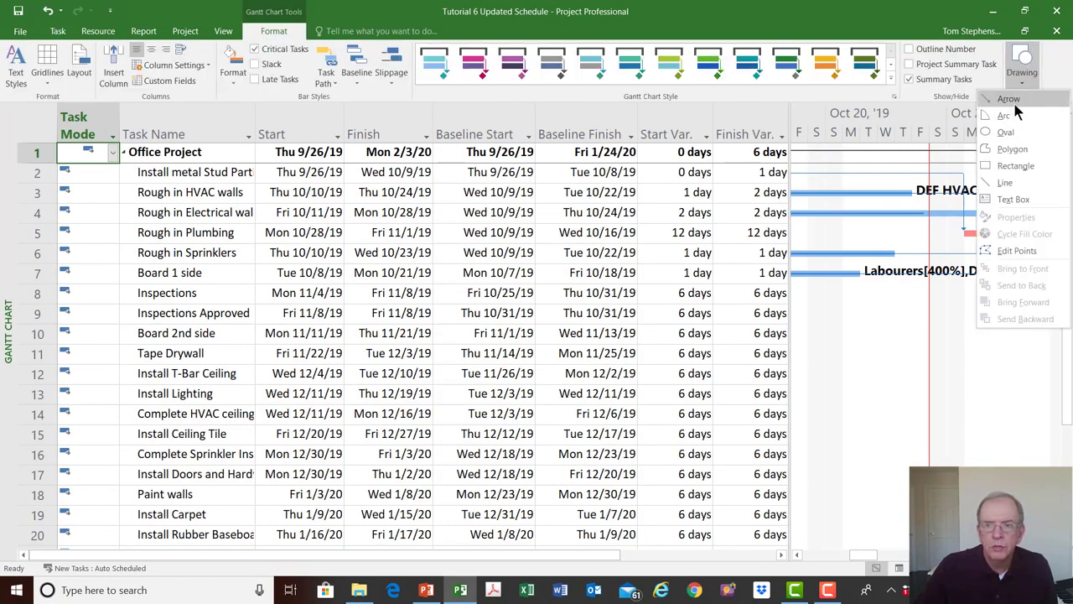
pyautogui.click(1013, 101)
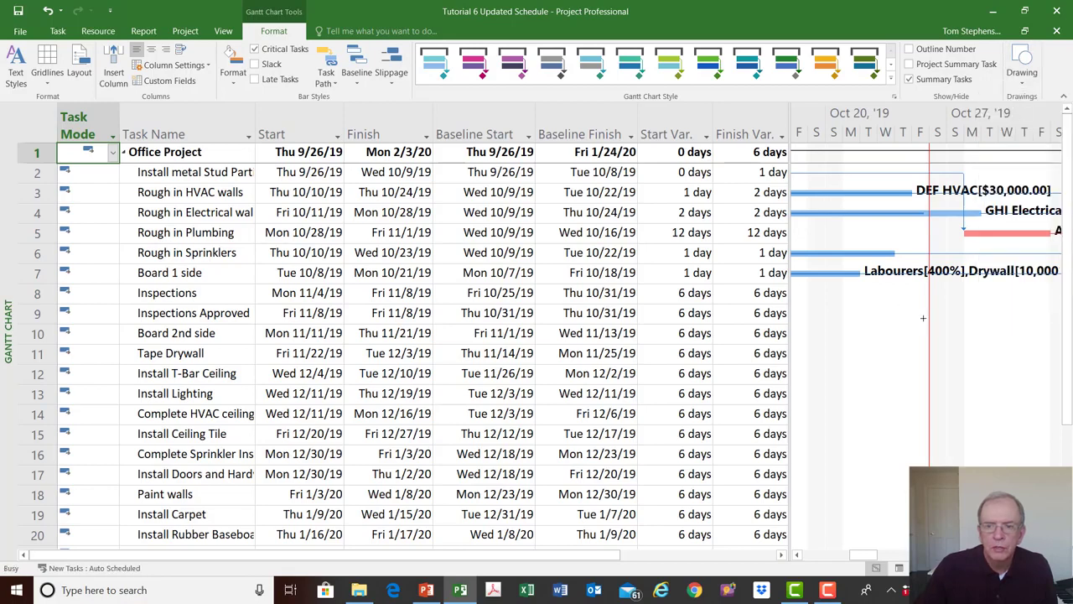
pyautogui.moveTo(923, 317); pyautogui.dragTo(821, 318)
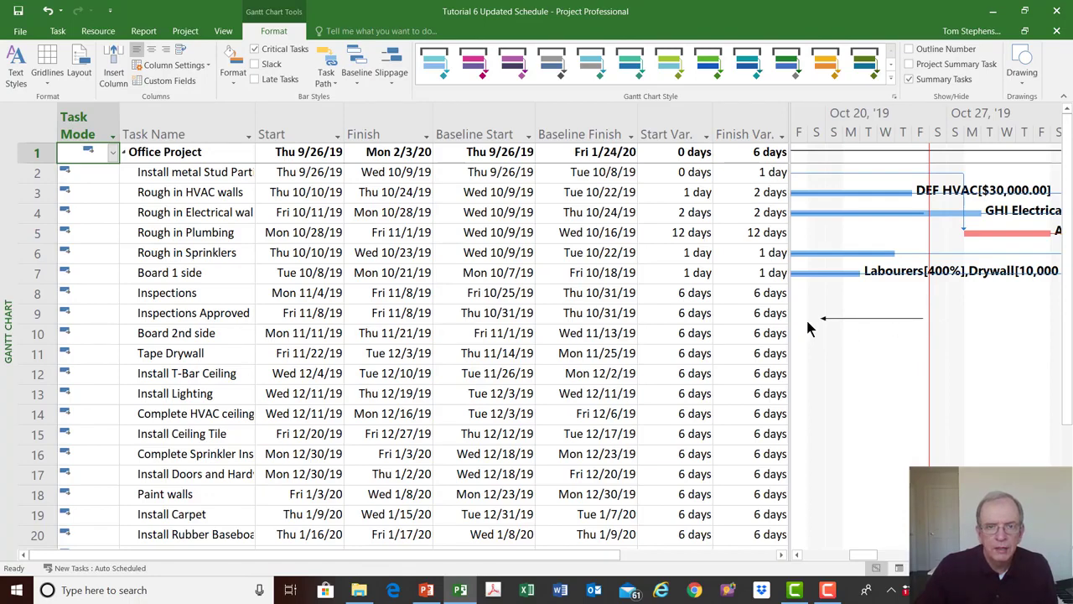
pyautogui.click(19, 14)
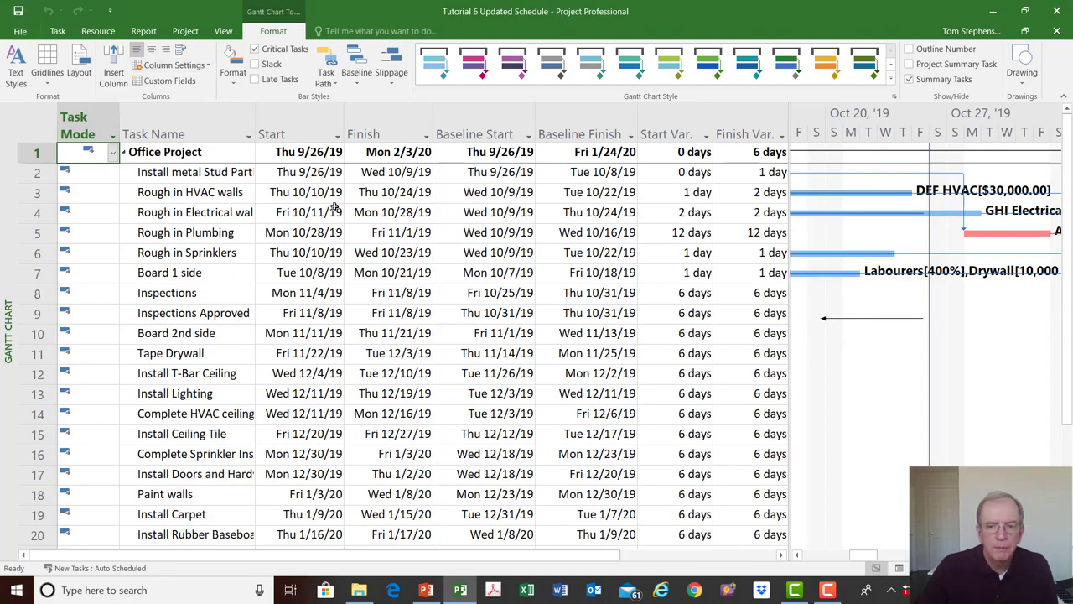
# - Start saving a copy of the schedule on This PC and browse the Save As folder tree to the Dropbox folders
pyautogui.click(20, 32)
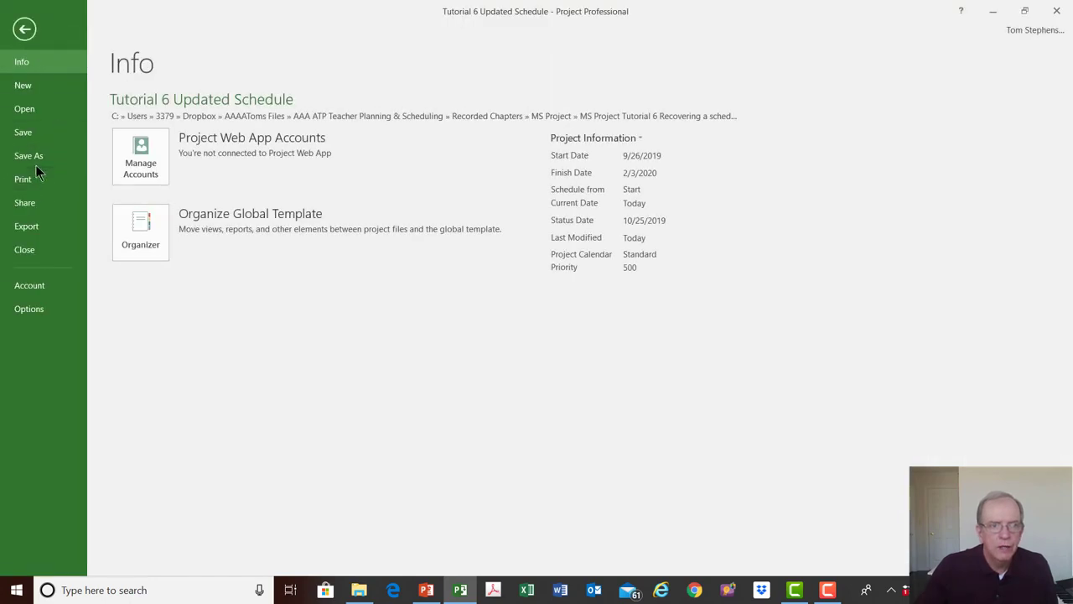
pyautogui.click(28, 157)
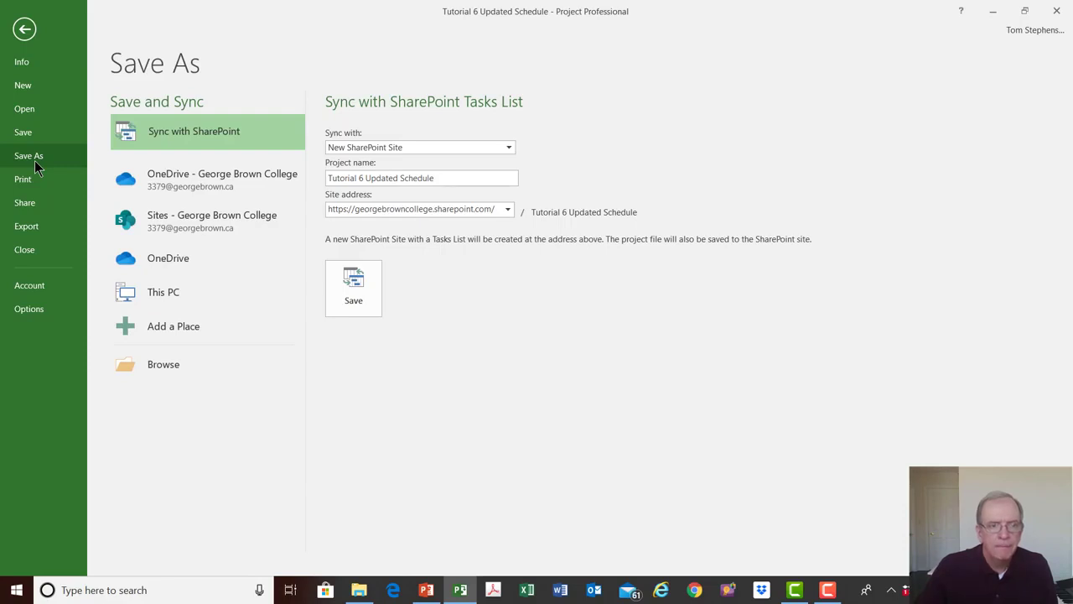
pyautogui.click(151, 304)
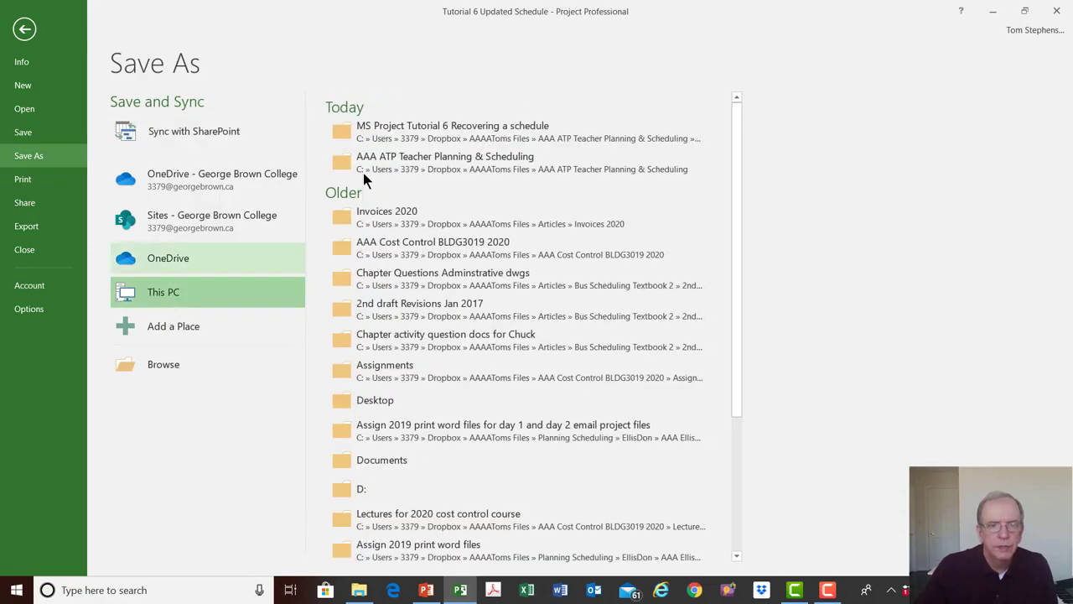
pyautogui.click(408, 140)
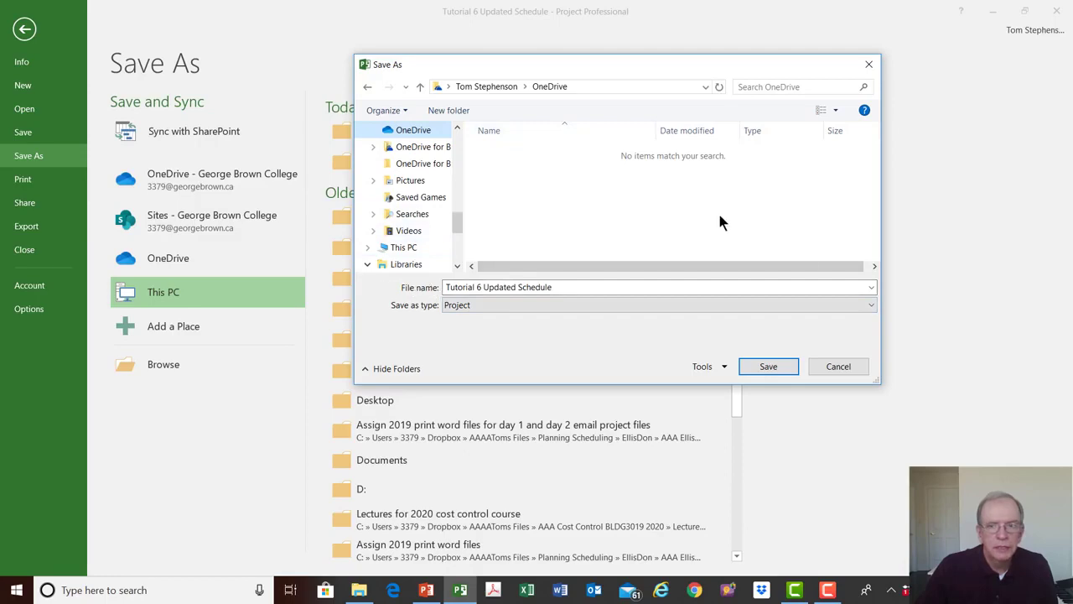
pyautogui.click(833, 369)
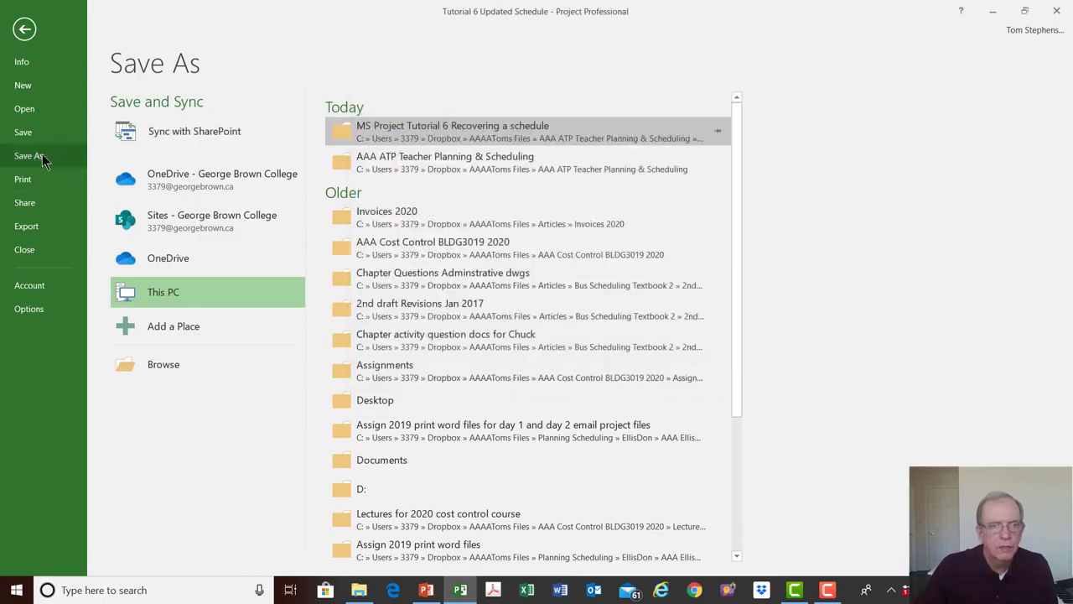
pyautogui.click(393, 130)
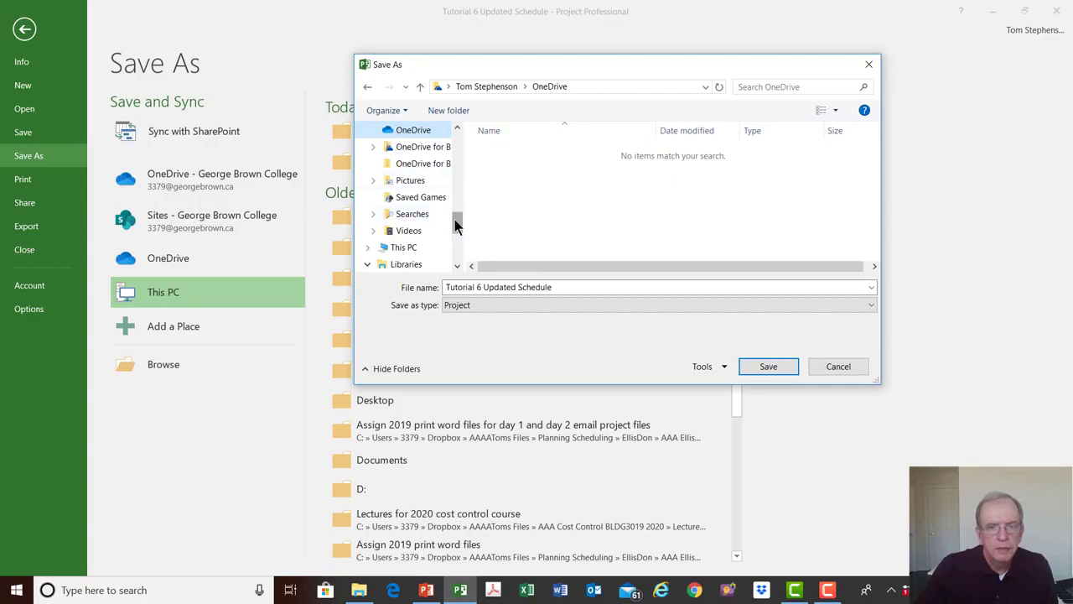
pyautogui.moveTo(455, 219); pyautogui.dragTo(453, 167)
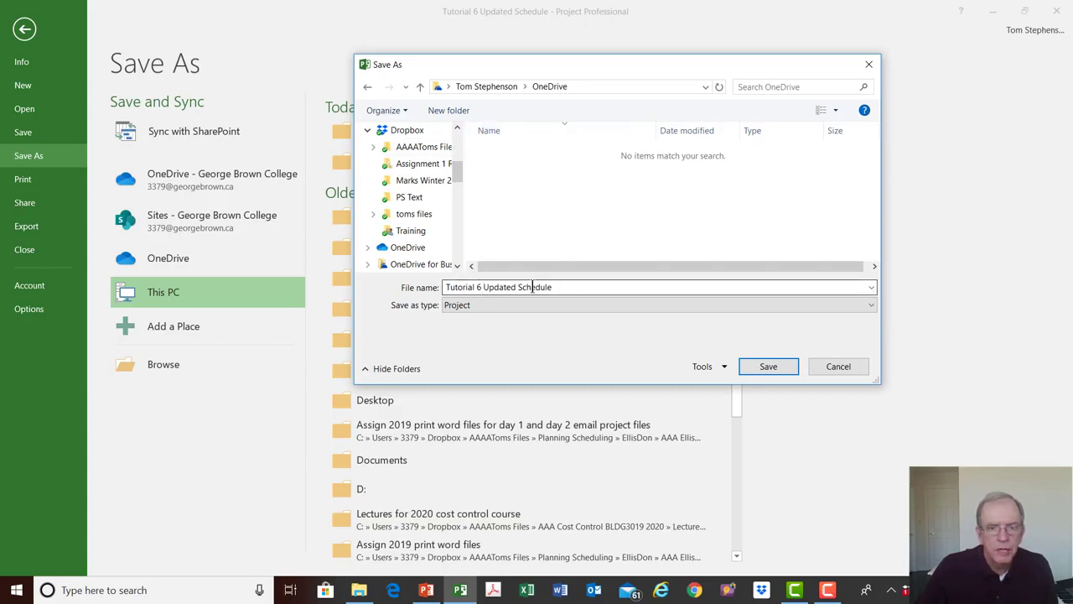
# - Name the copy Tutorial 6 Recovery Schedule and save it as a Project file
pyautogui.click(559, 286)
pyautogui.click(563, 286)
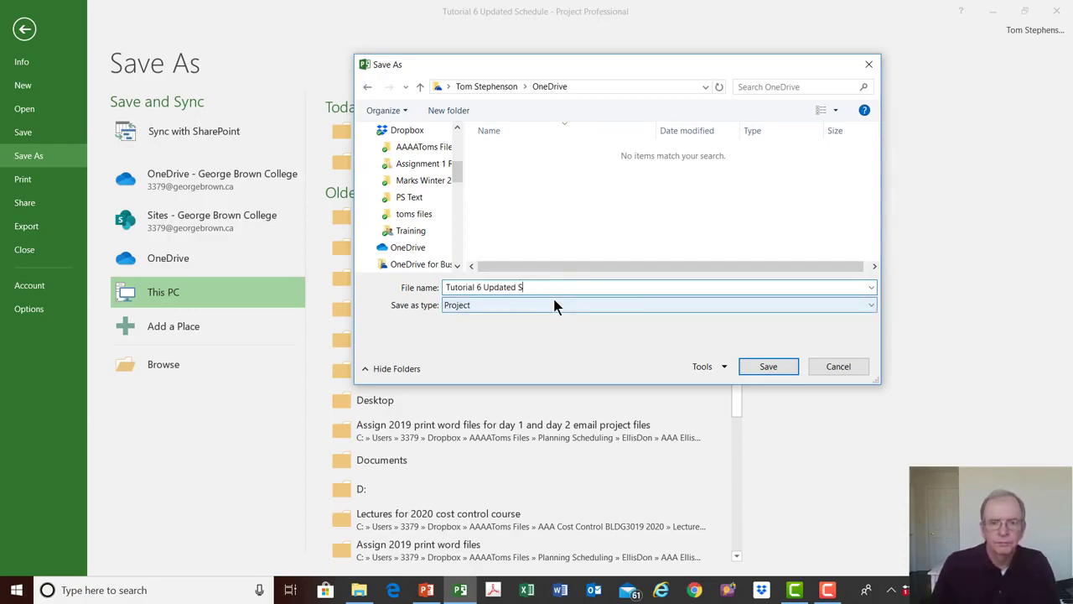
pyautogui.press('BackSpace')
pyautogui.press('BackSpace')
pyautogui.press('BackSpace')
pyautogui.press('BackSpace')
pyautogui.press('BackSpace')
pyautogui.press('BackSpace')
pyautogui.press('BackSpace')
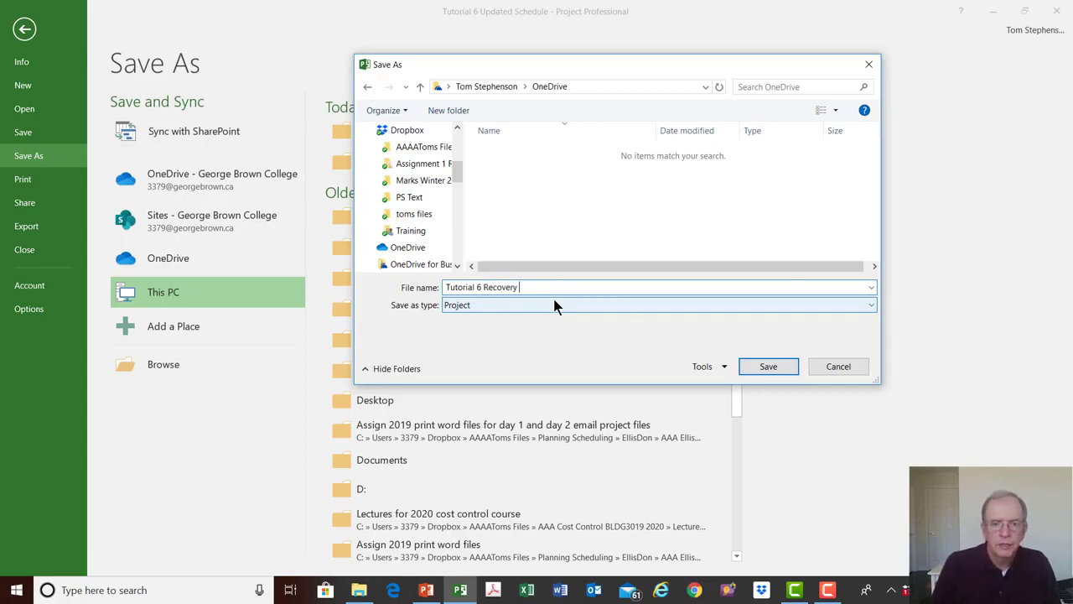
pyautogui.write('hedule')
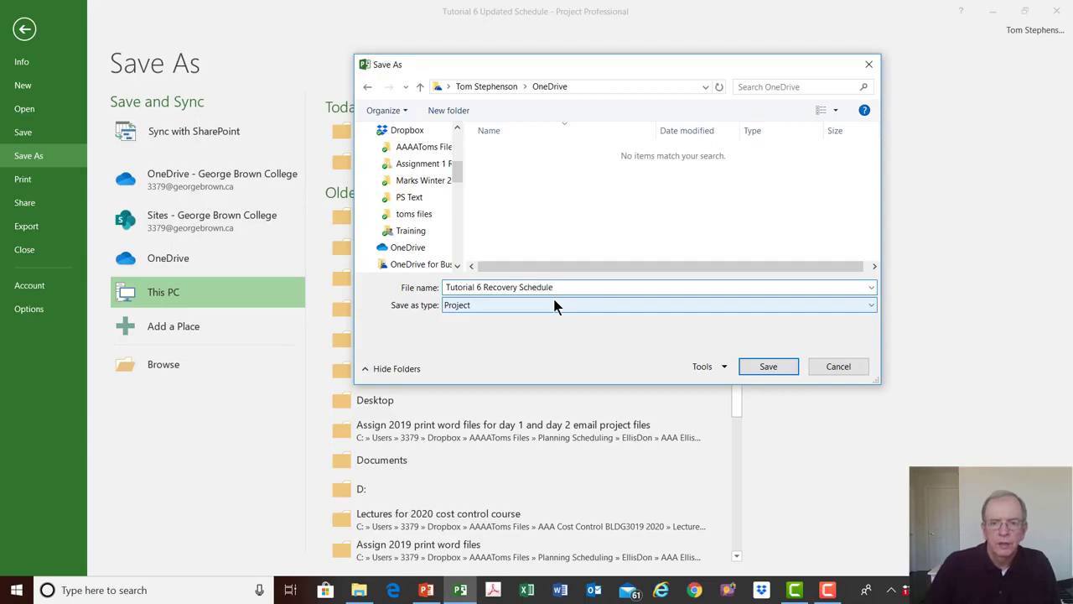
pyautogui.click(778, 371)
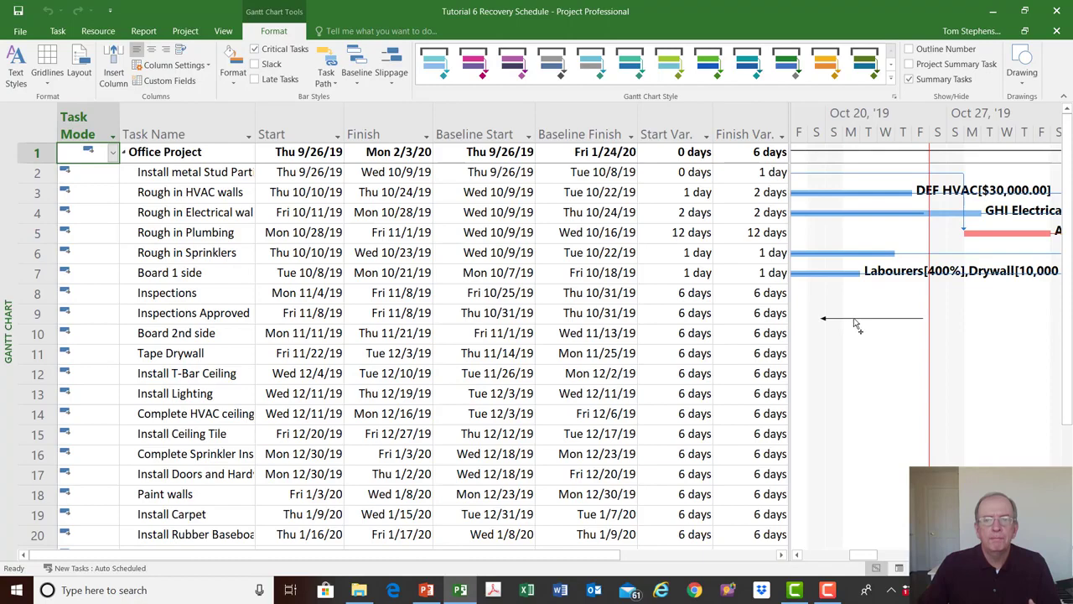
# - Delete the backward-pointing arrow from the Gantt chart
pyautogui.click(866, 363)
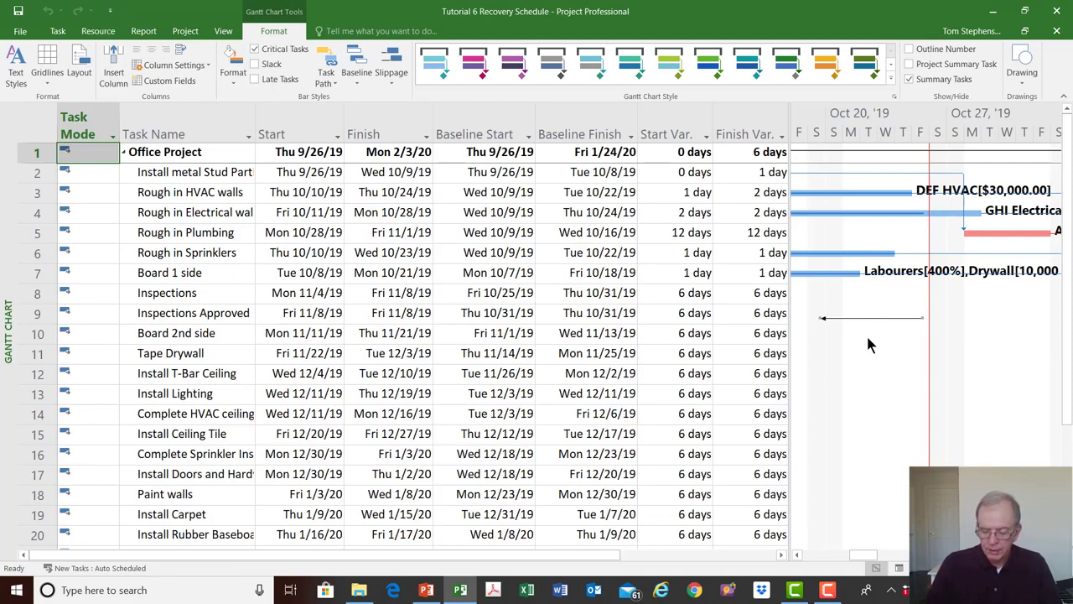
pyautogui.press('Delete')
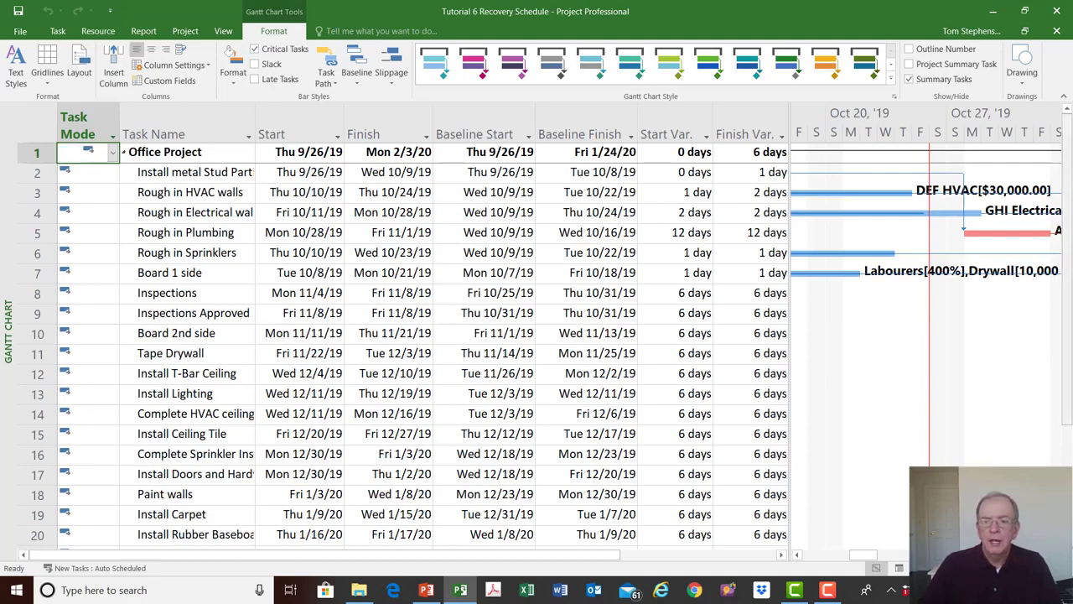
# - Draw a forward-pointing arrow from just after the status date line to about November 1, and delete it
pyautogui.click(1054, 554)
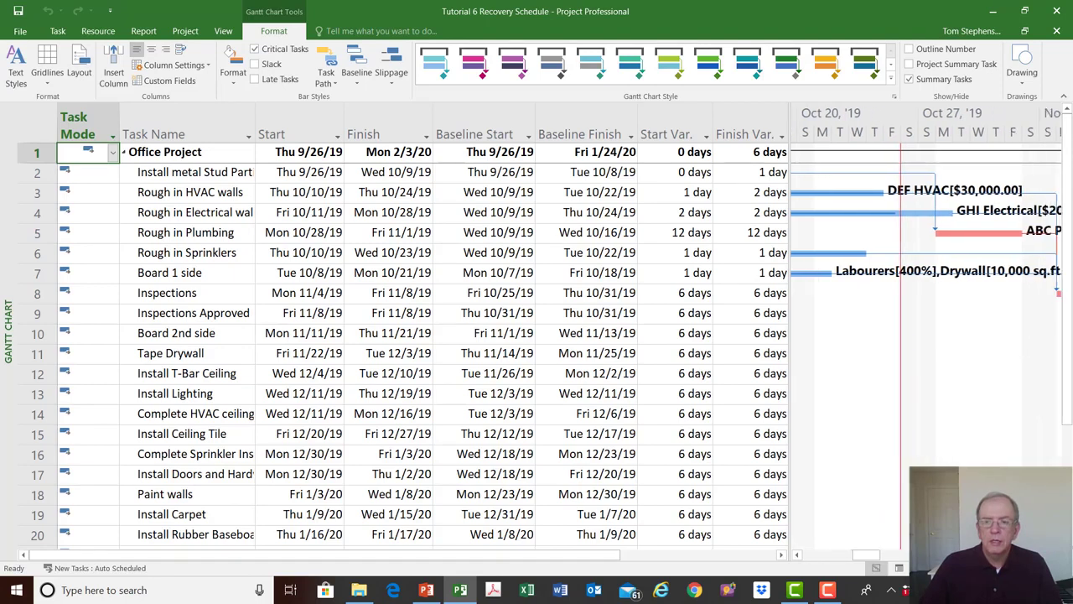
pyautogui.click(1024, 82)
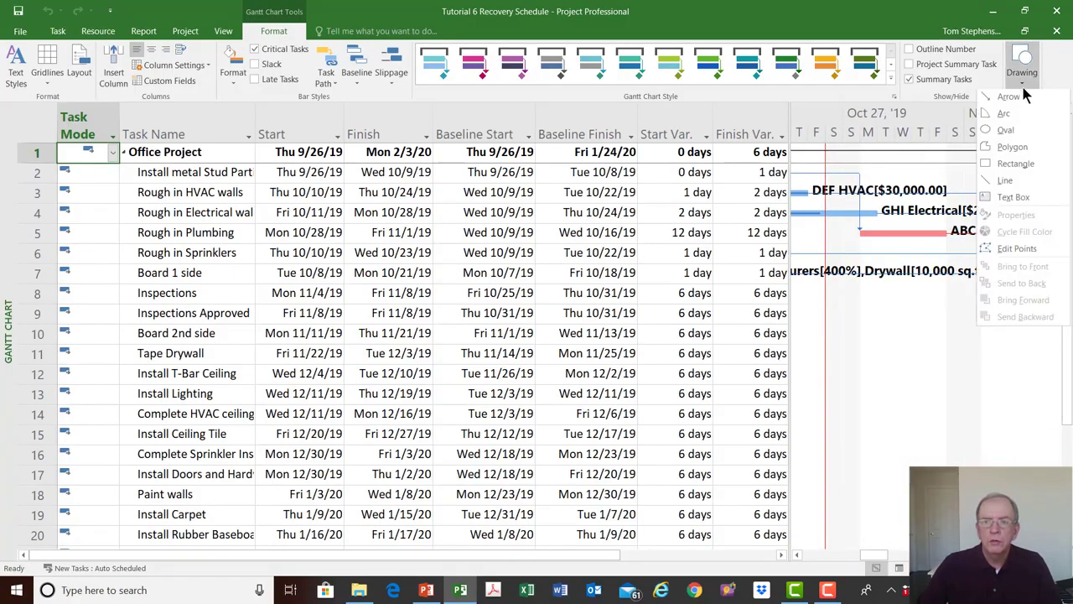
pyautogui.click(995, 99)
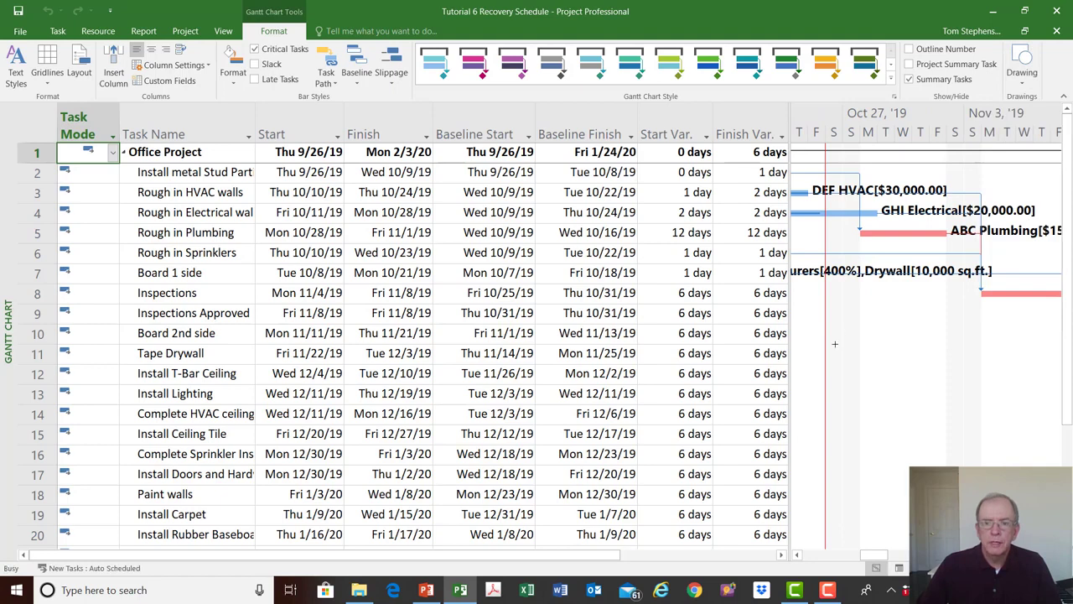
pyautogui.moveTo(835, 344); pyautogui.dragTo(949, 344)
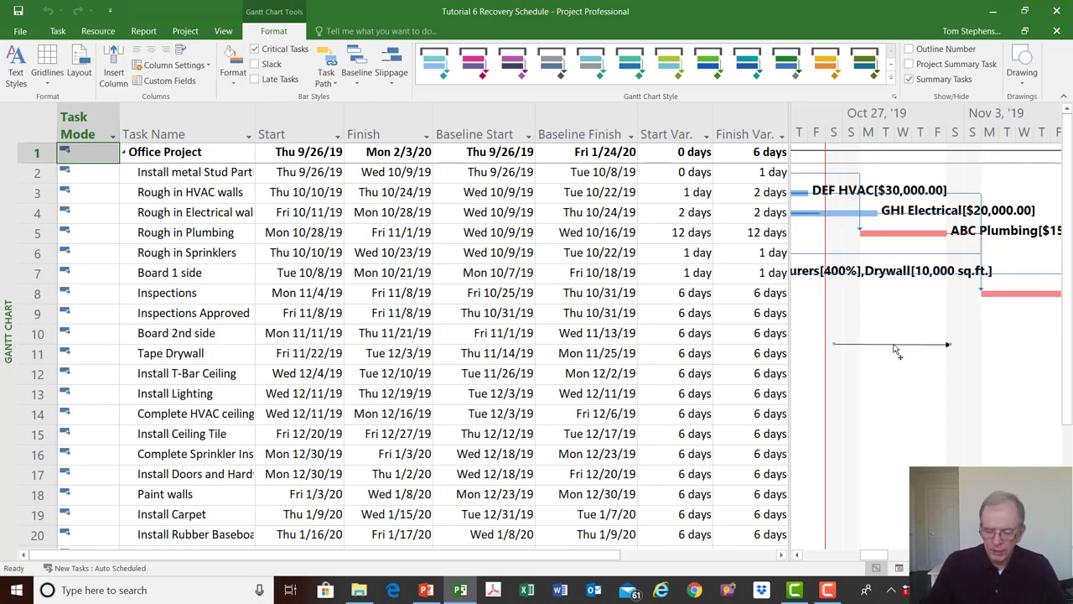
pyautogui.press('Delete')
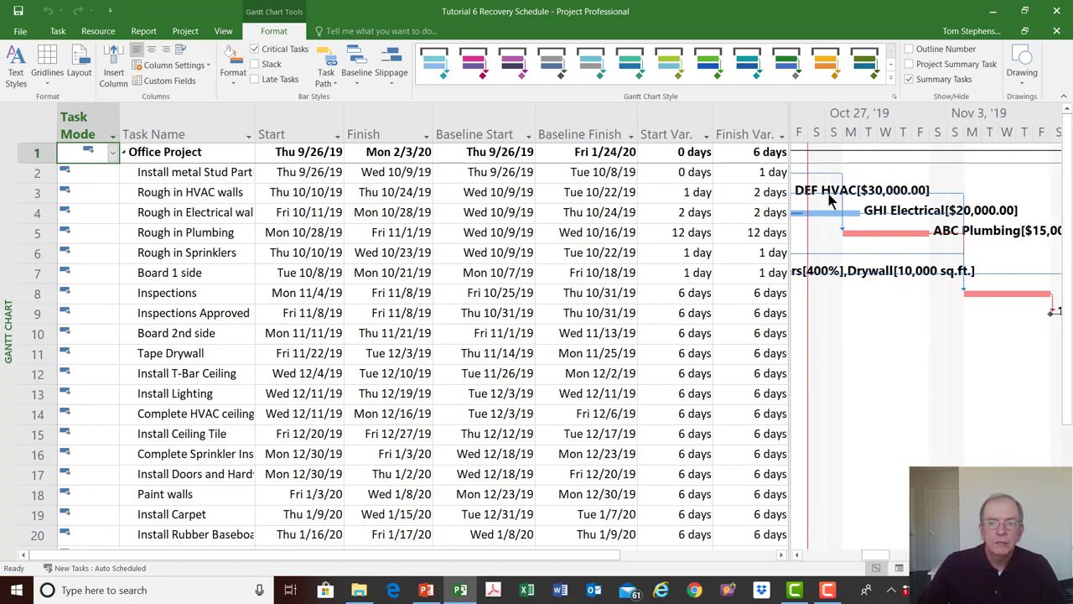
# - Examine the task bars before and after the status date, from Install metal Stud through the start of Board 2nd side
pyautogui.click(799, 554)
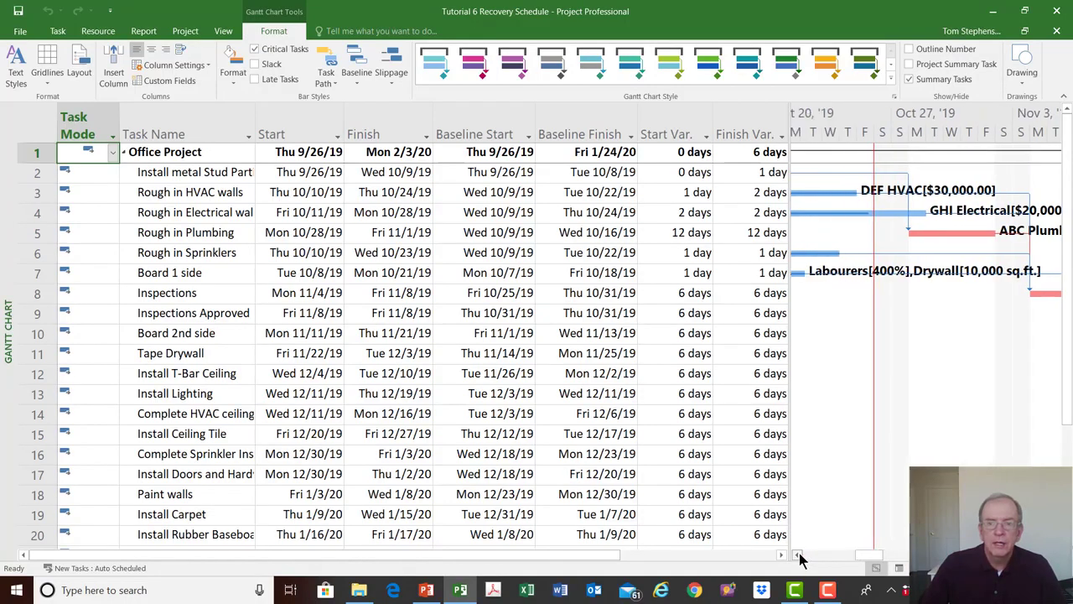
pyautogui.click(799, 552)
pyautogui.click(799, 552)
pyautogui.click(799, 553)
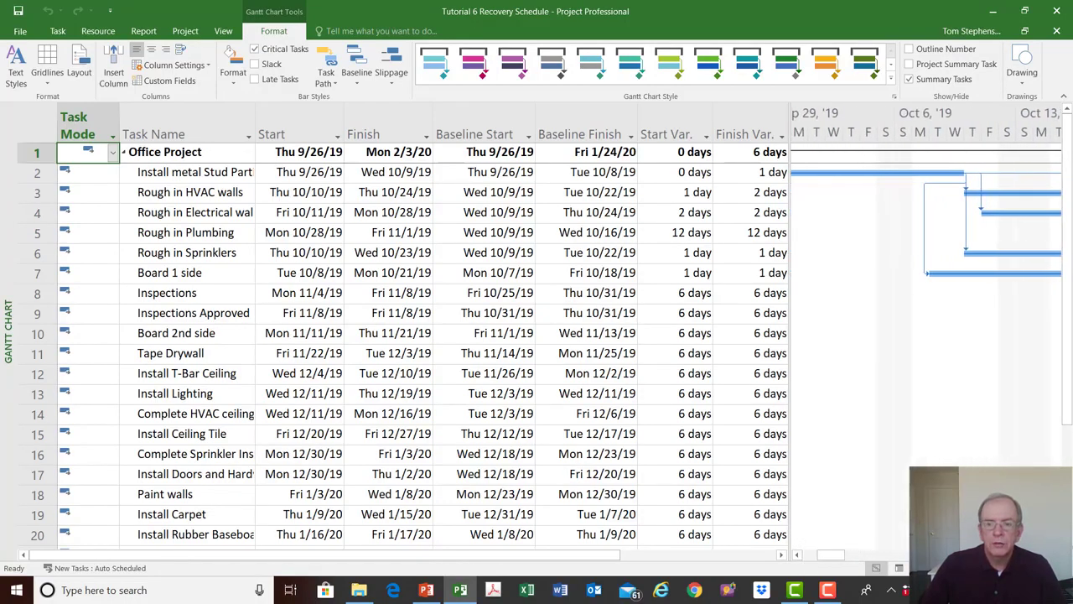
pyautogui.click(1055, 554)
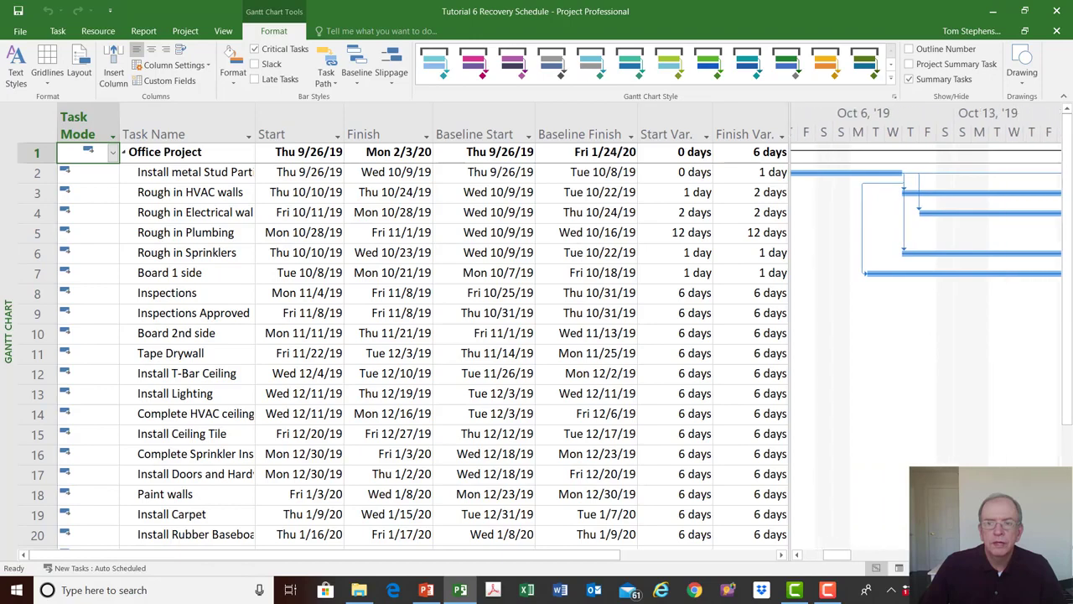
pyautogui.click(1054, 554)
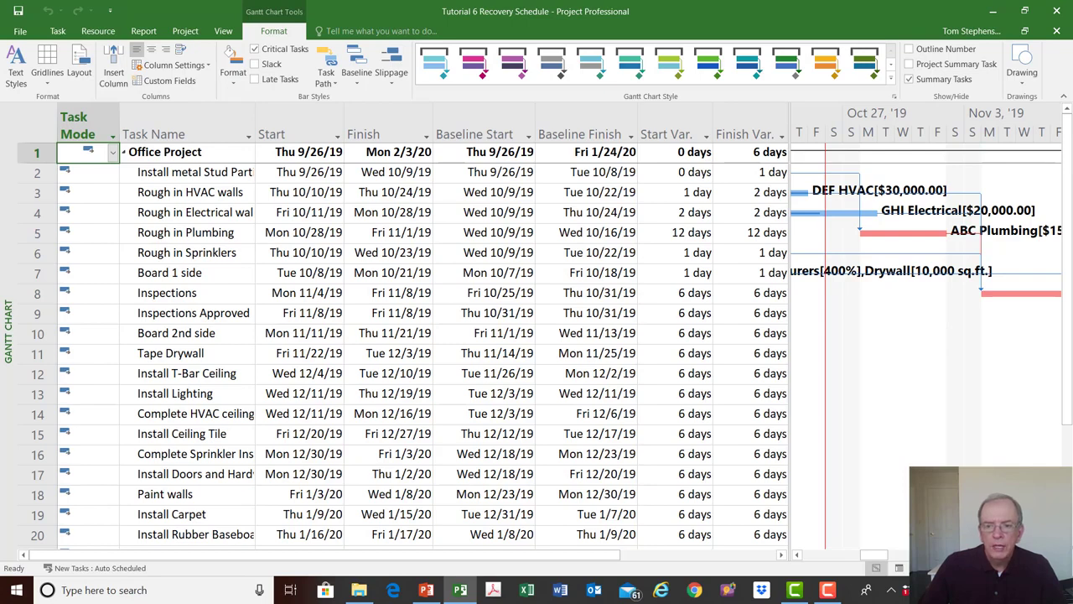
pyautogui.click(1055, 554)
pyautogui.click(1054, 554)
pyautogui.click(1055, 554)
pyautogui.click(1054, 555)
pyautogui.click(1055, 554)
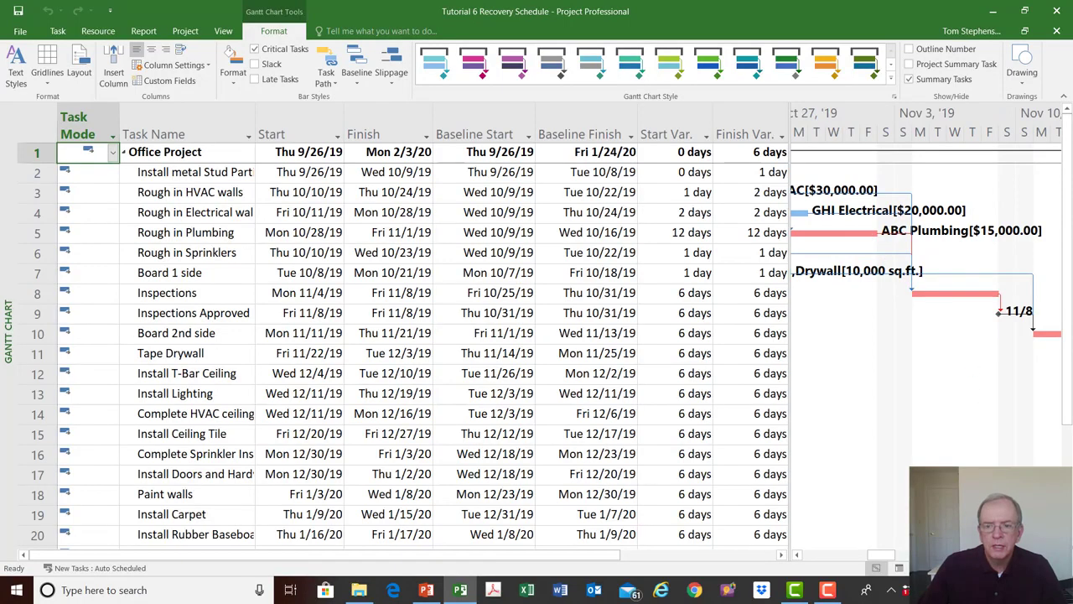
pyautogui.click(1055, 554)
pyautogui.click(1055, 554)
pyautogui.click(1055, 554)
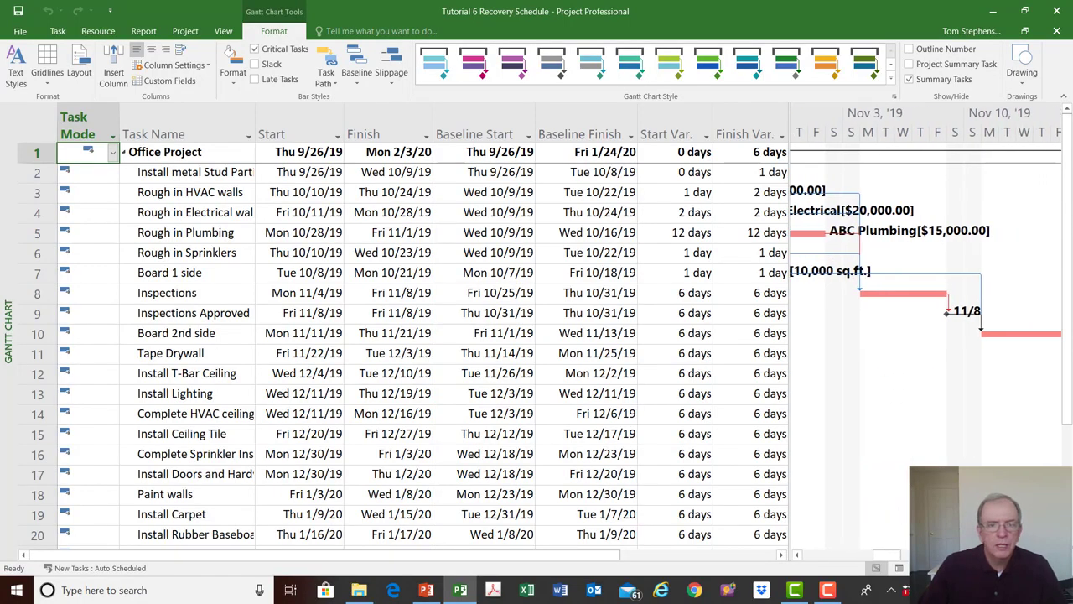
pyautogui.click(798, 554)
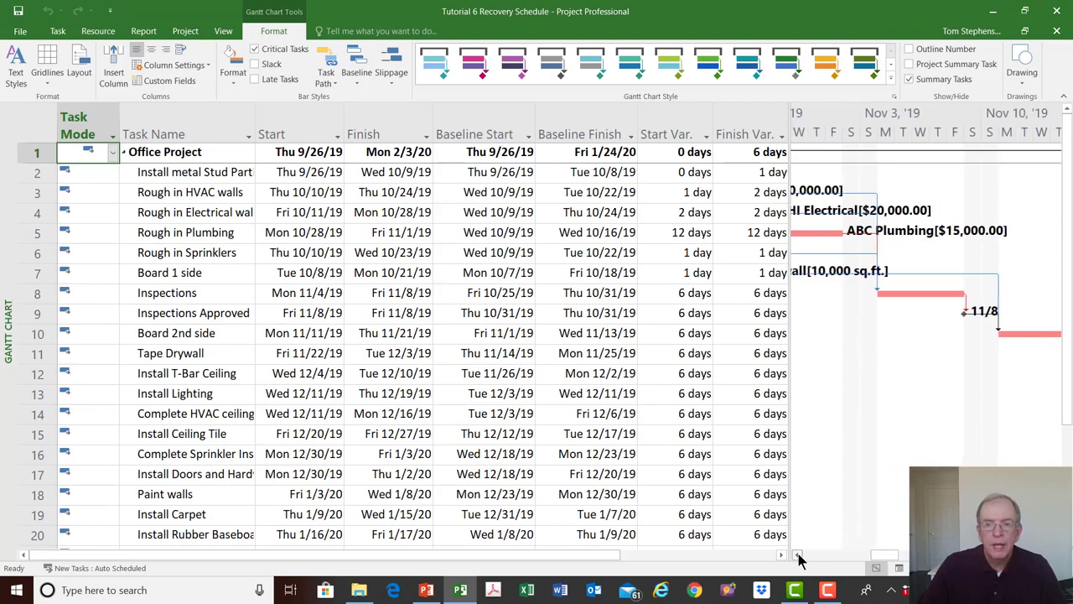
pyautogui.click(798, 554)
pyautogui.click(799, 555)
pyautogui.click(798, 555)
pyautogui.click(798, 554)
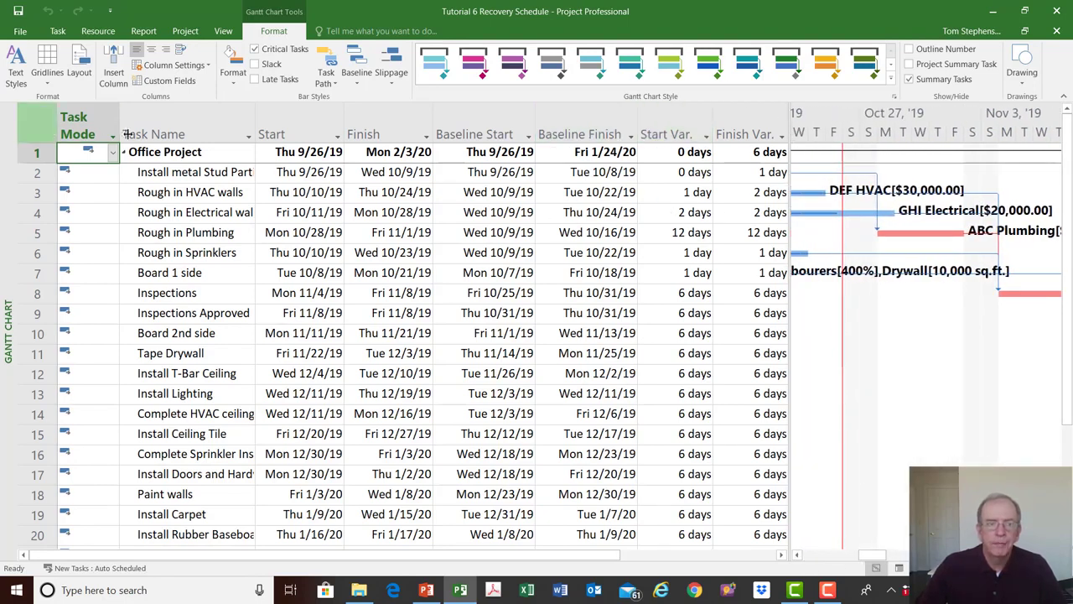
# - Insert a Duration column before the Start column in the Gantt table
pyautogui.click(273, 124)
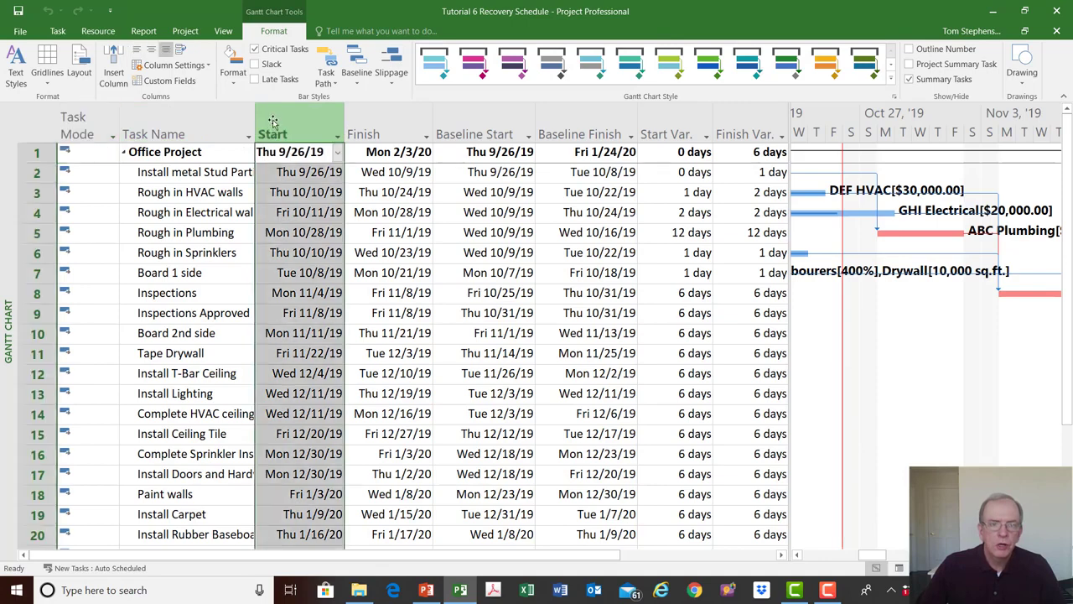
pyautogui.rightClick(273, 123)
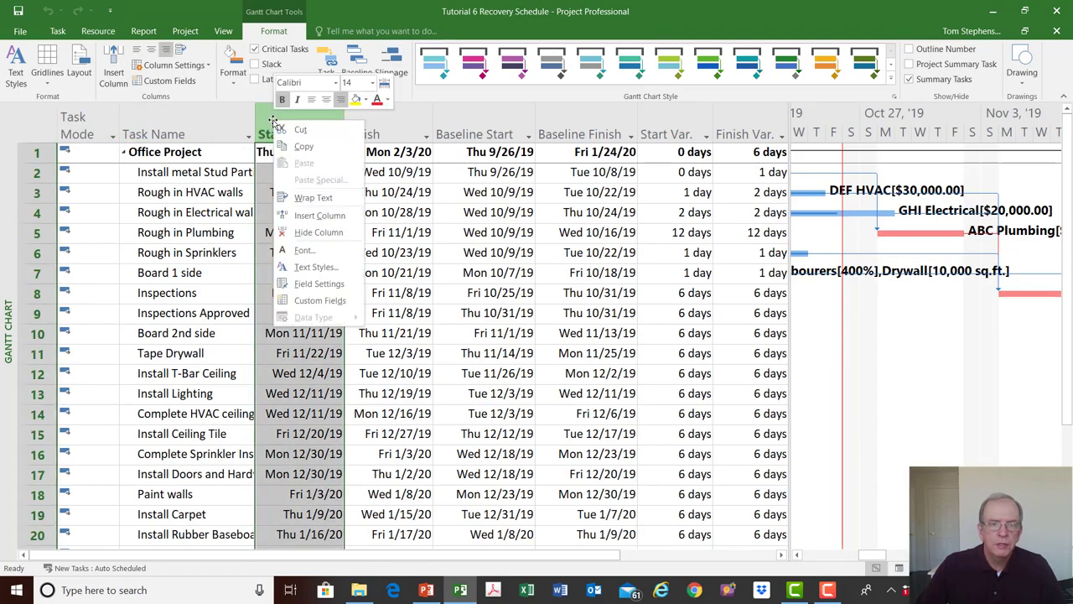
pyautogui.click(319, 216)
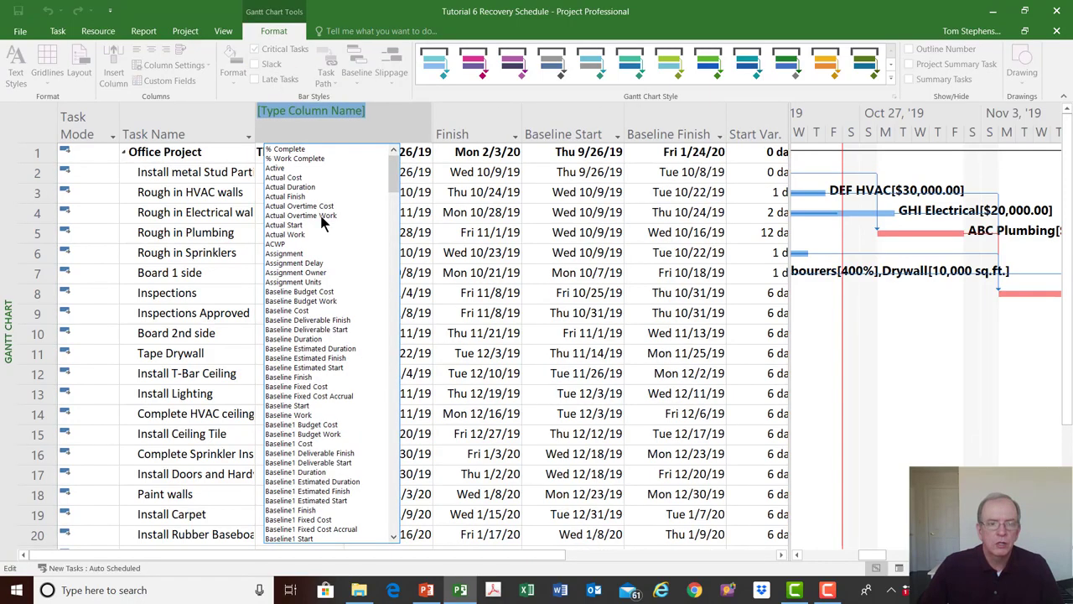
pyautogui.write('date1')
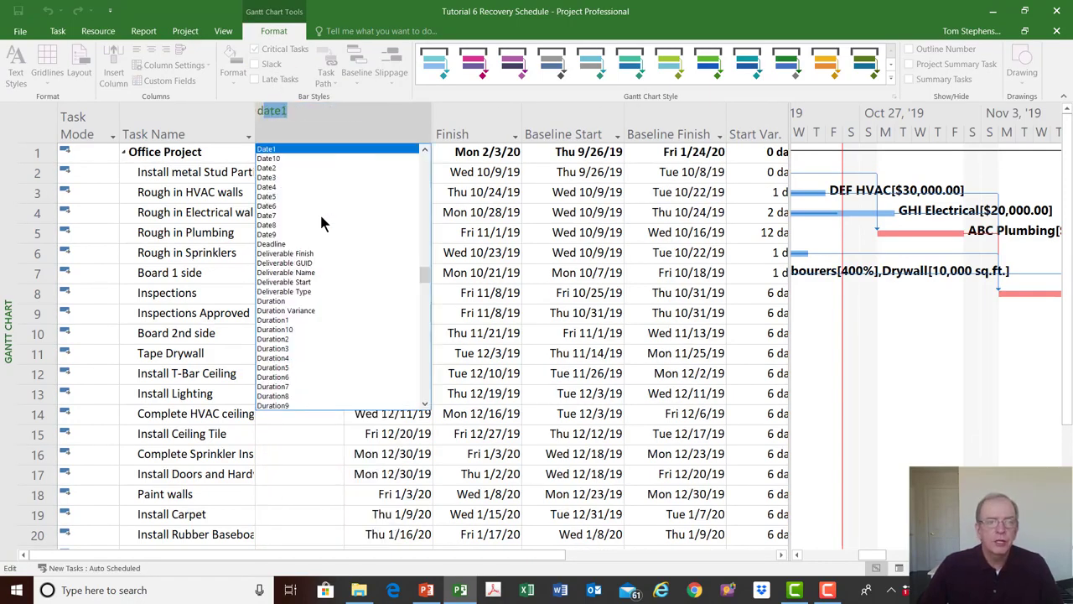
pyautogui.click(275, 301)
pyautogui.moveTo(290, 275); pyautogui.dragTo(290, 319)
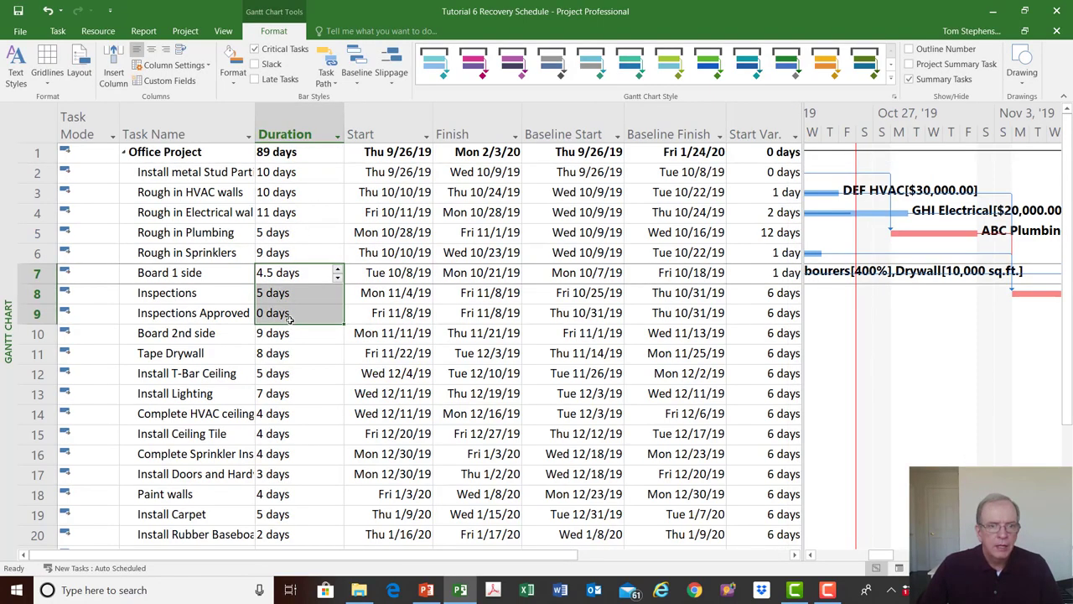
pyautogui.click(301, 311)
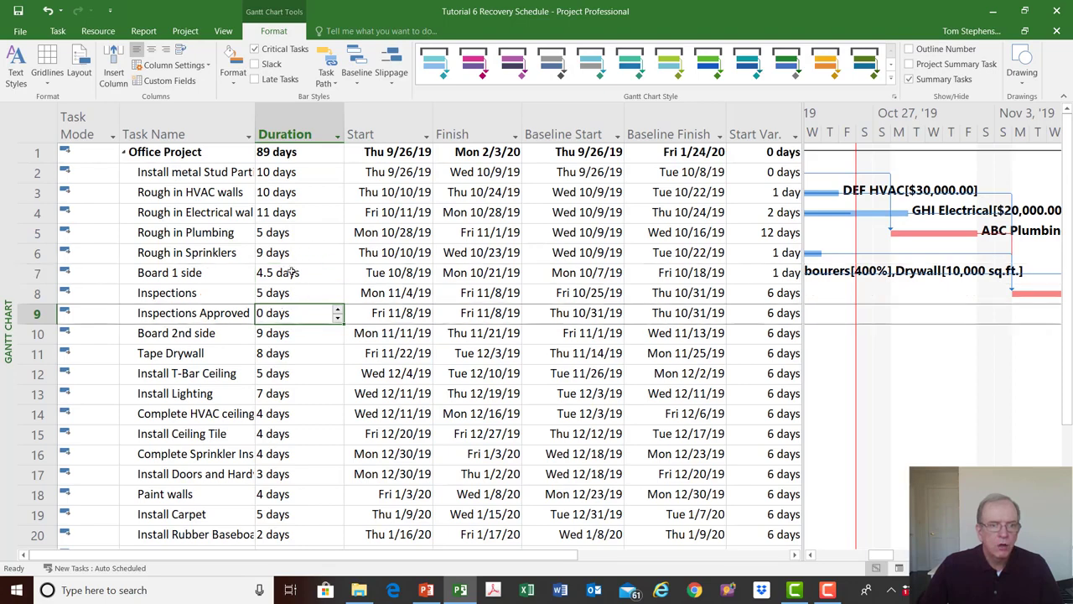
pyautogui.click(298, 237)
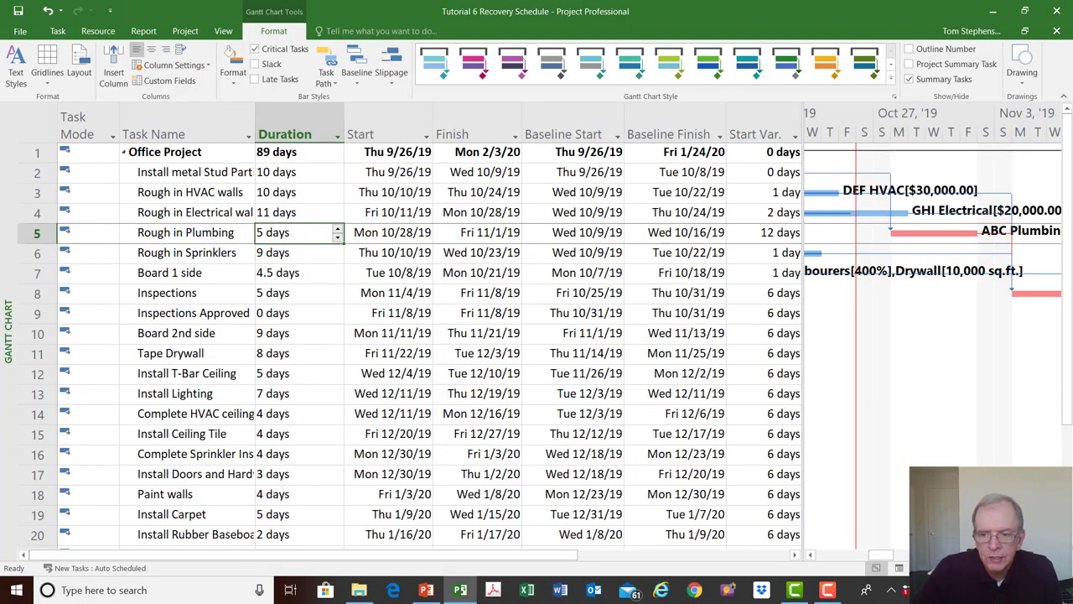
# - Set the Inspections task's duration to 3 days
pyautogui.click(1055, 554)
pyautogui.click(1054, 555)
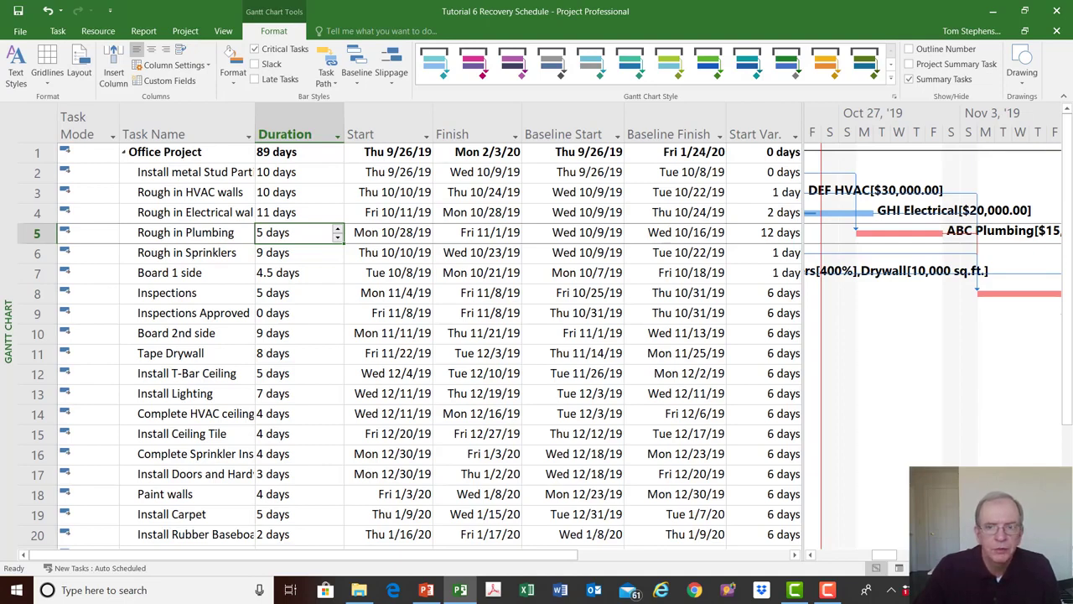
pyautogui.click(1054, 554)
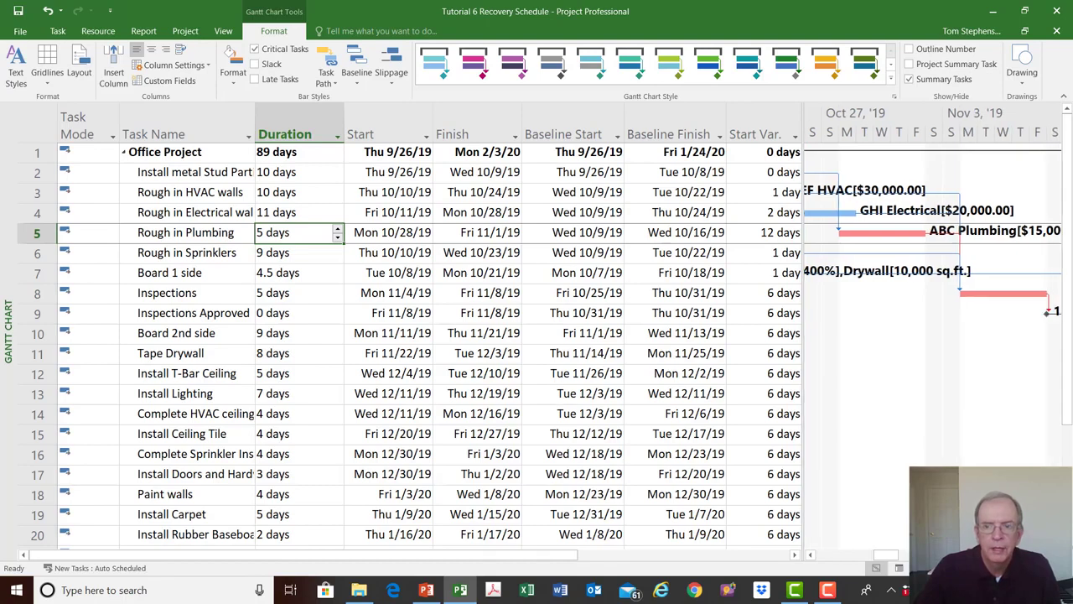
pyautogui.click(1054, 555)
pyautogui.click(1055, 554)
pyautogui.click(1055, 554)
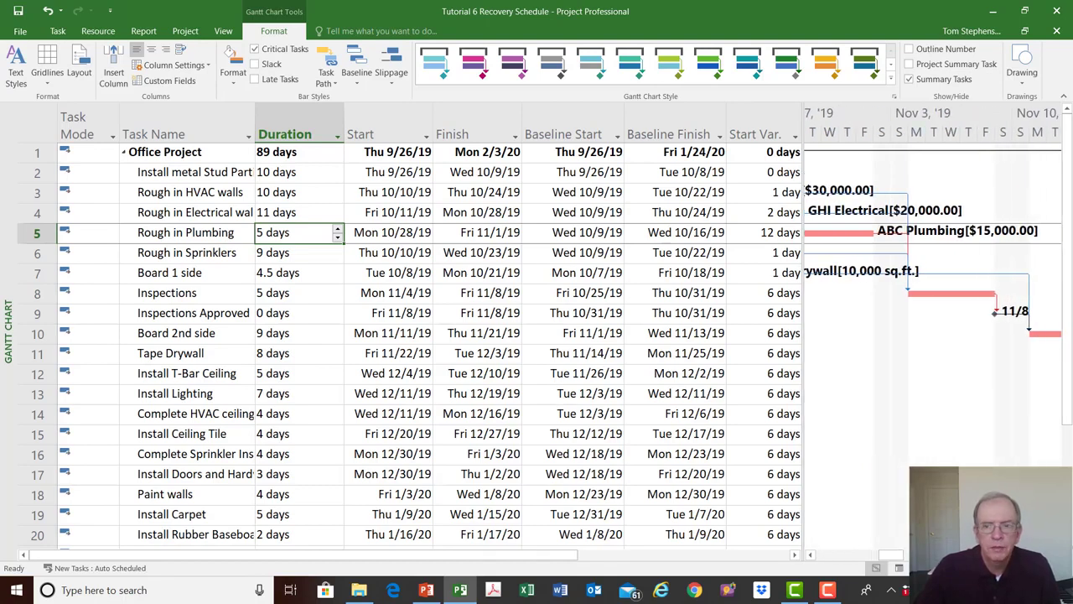
pyautogui.click(1055, 555)
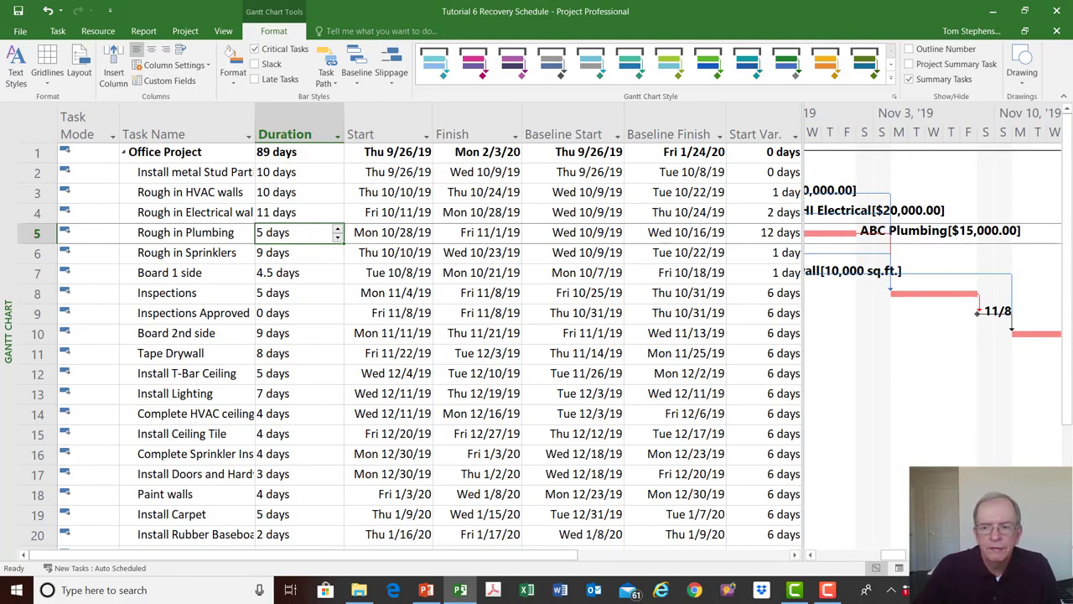
pyautogui.click(1054, 554)
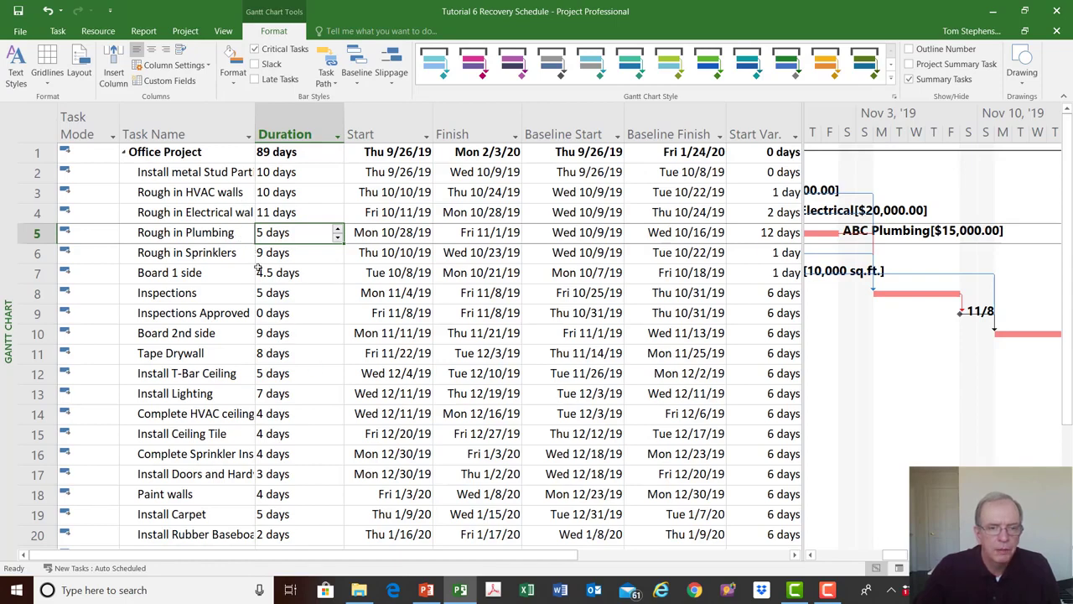
pyautogui.click(312, 295)
pyautogui.click(337, 298)
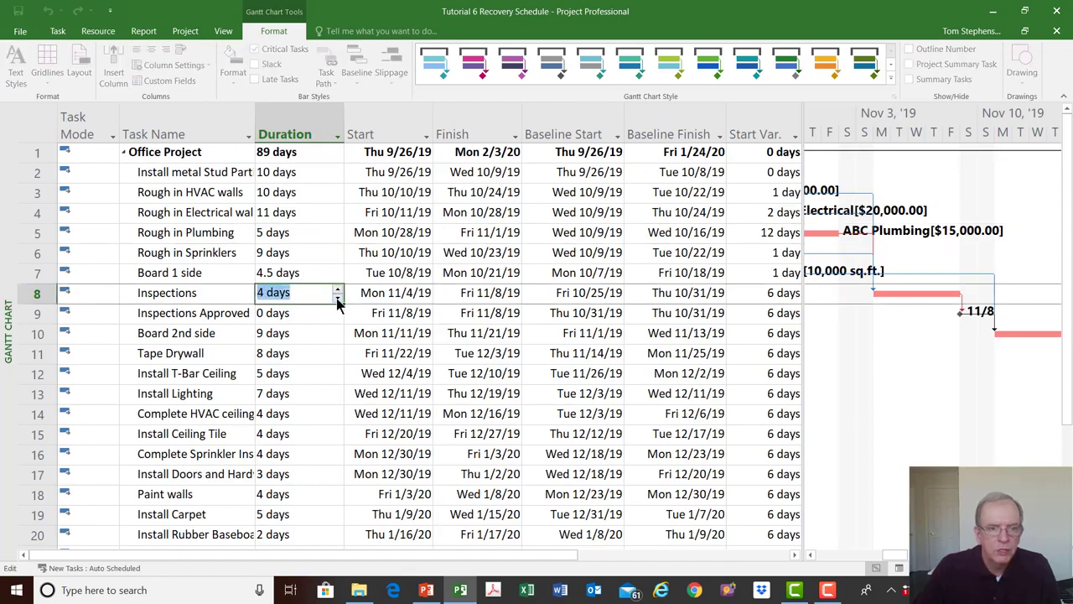
pyautogui.click(337, 298)
pyautogui.click(412, 317)
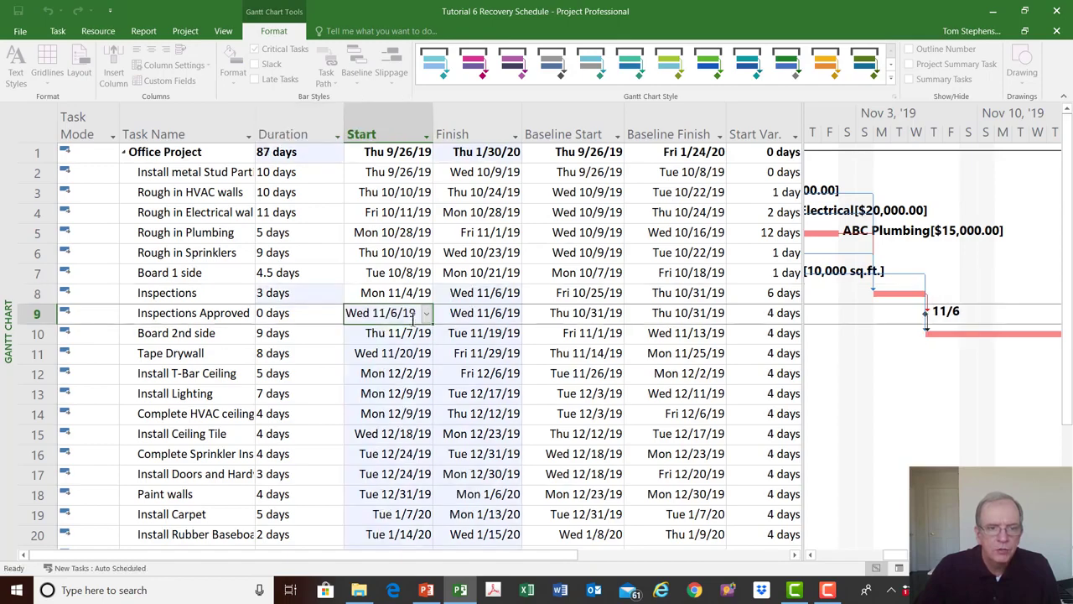
# - Add the note "Consulted with Electrical, Plumbing and HVAC subs to shorten inspection time" to the Inspections task
pyautogui.doubleClick(195, 292)
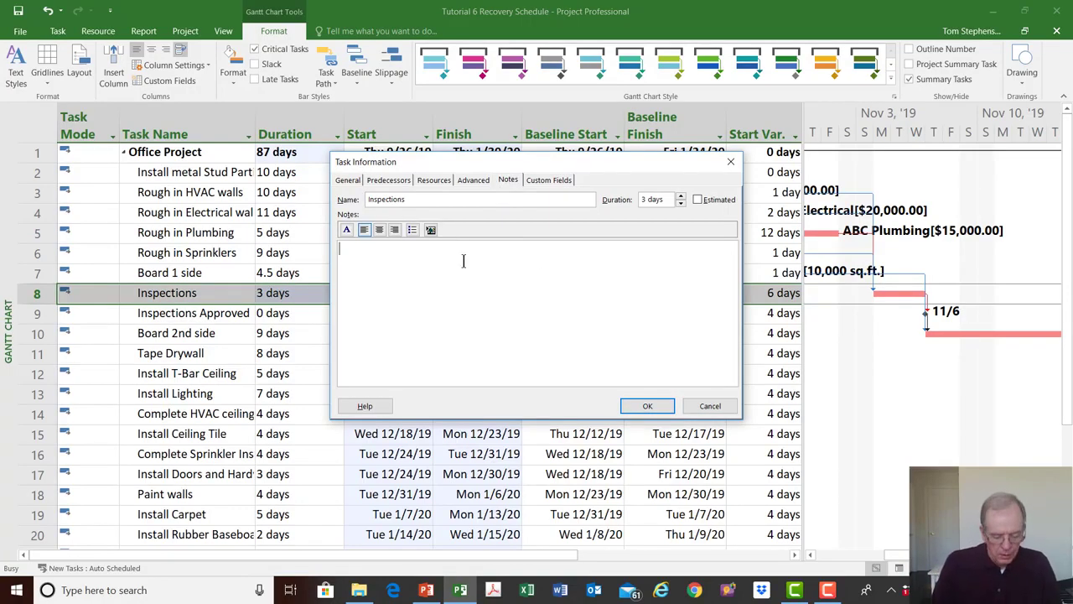
pyautogui.write('ns')
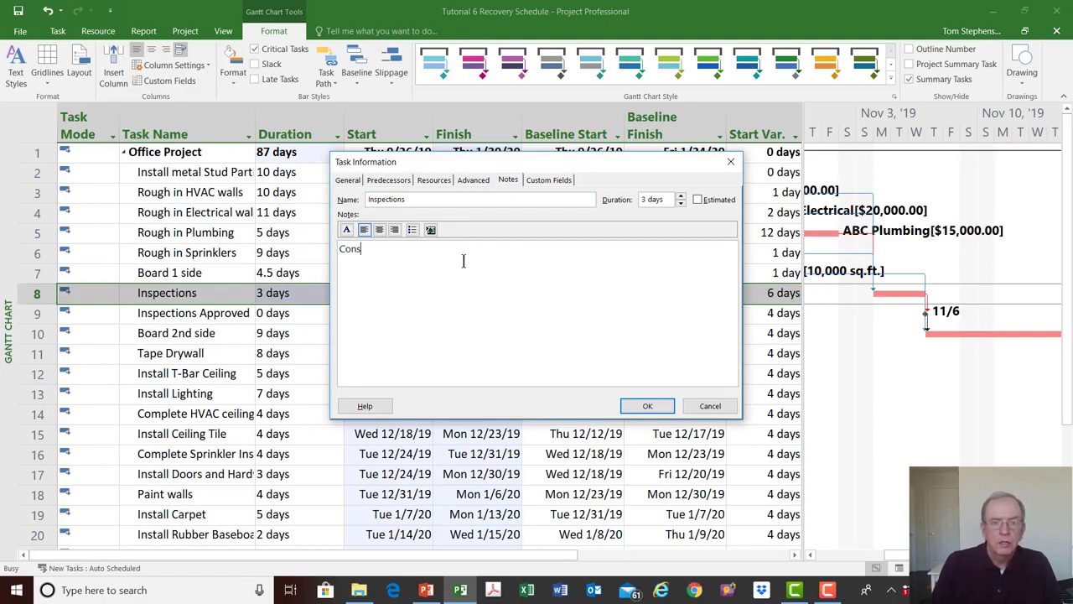
pyautogui.write('ulted with Electrical, Plumbing')
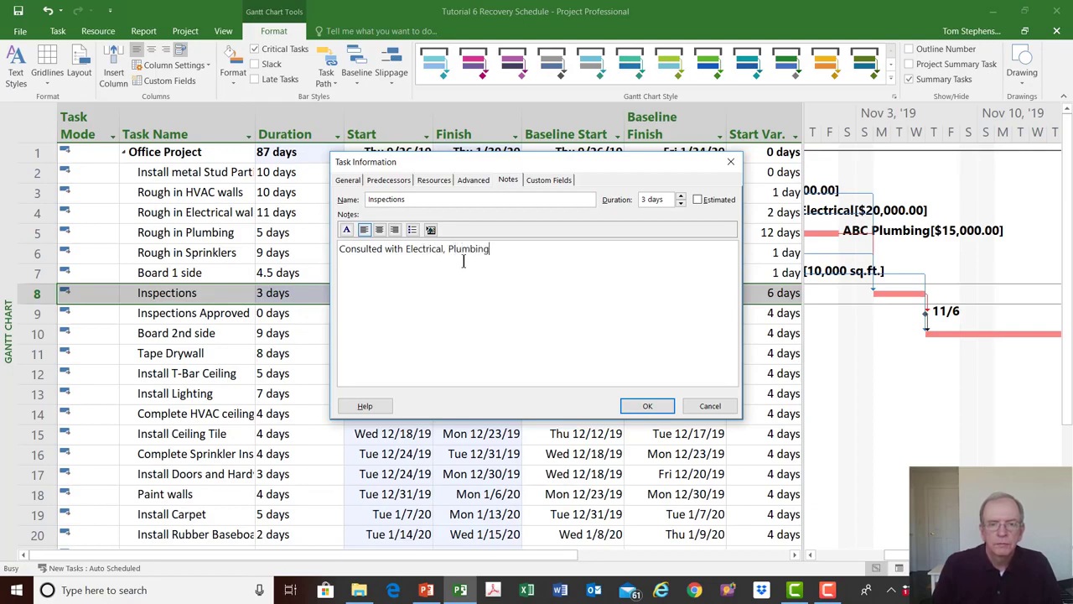
pyautogui.write('and')
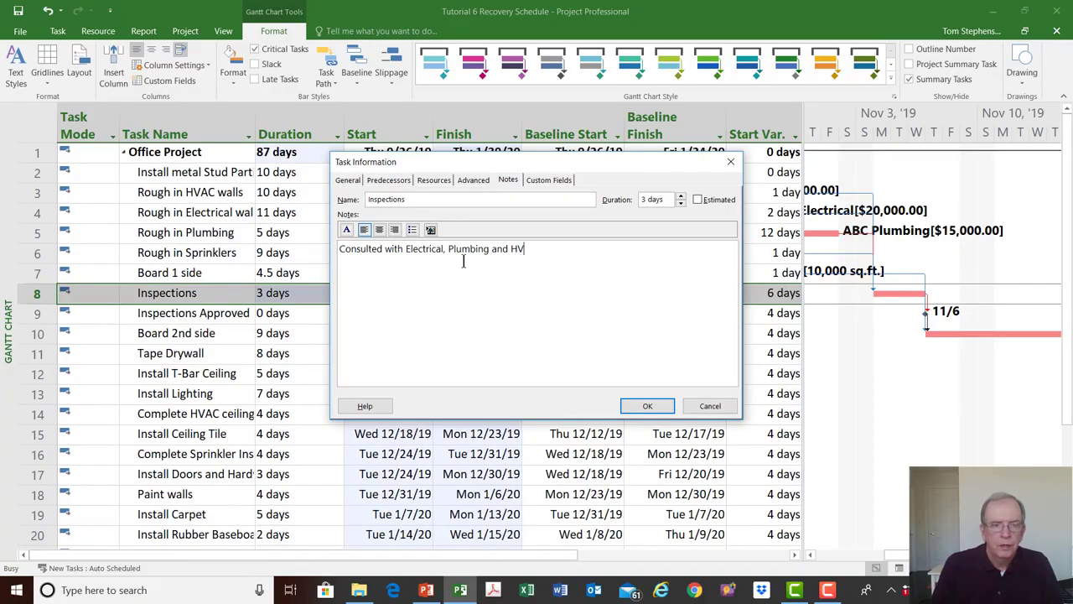
pyautogui.write(' HV')
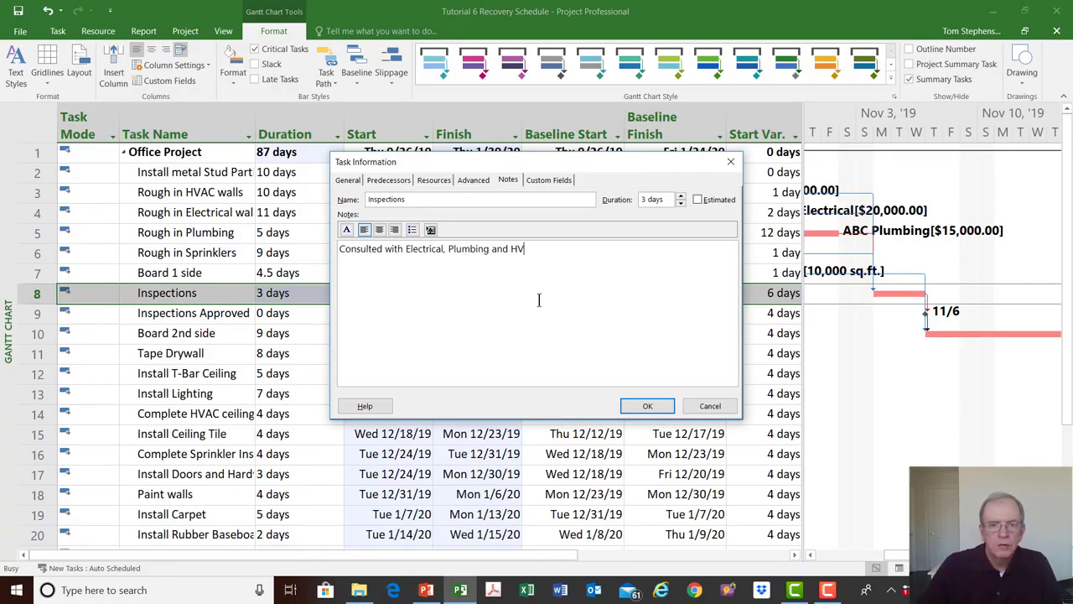
pyautogui.write('a')
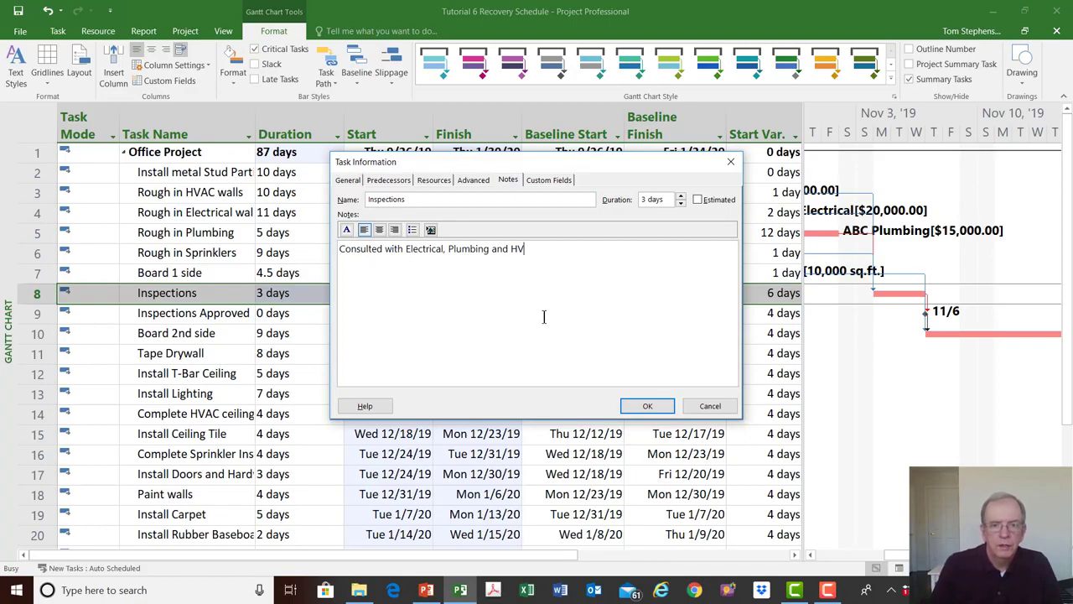
pyautogui.write('C subs to s')
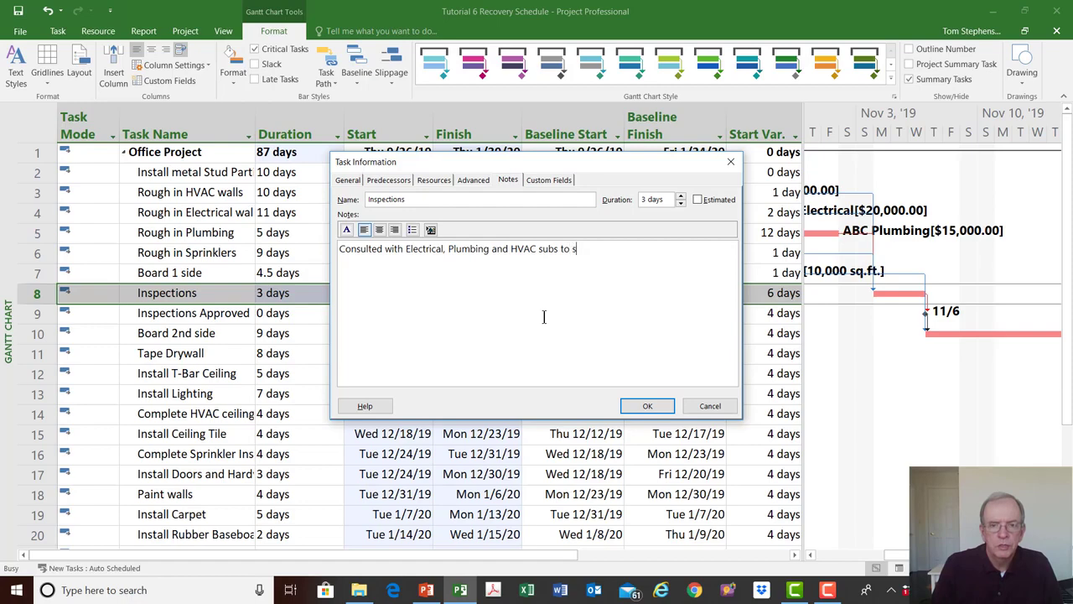
pyautogui.write('horten ')
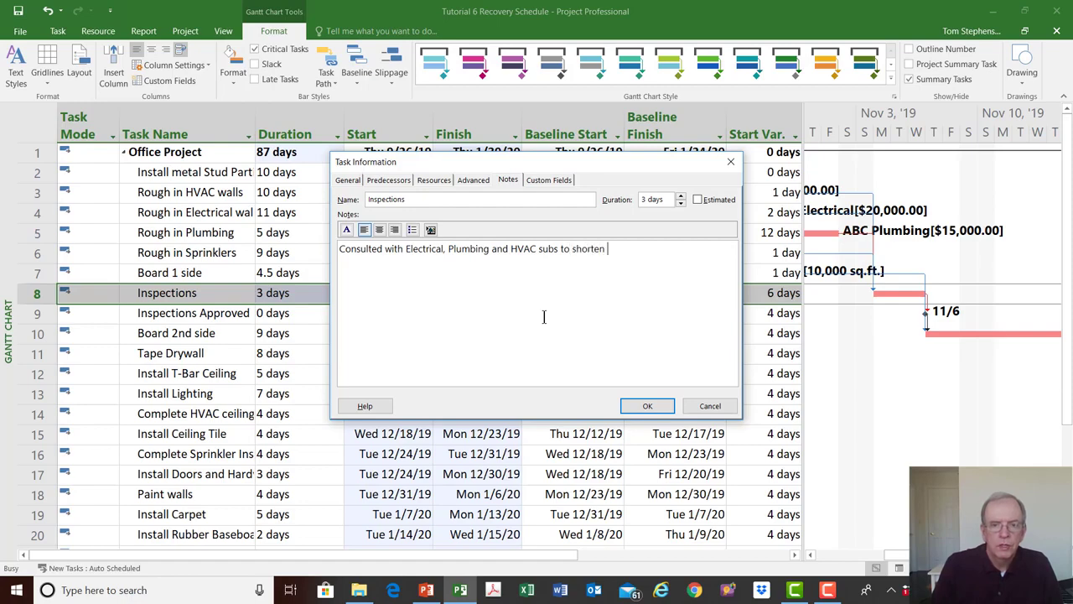
pyautogui.write('inspection time')
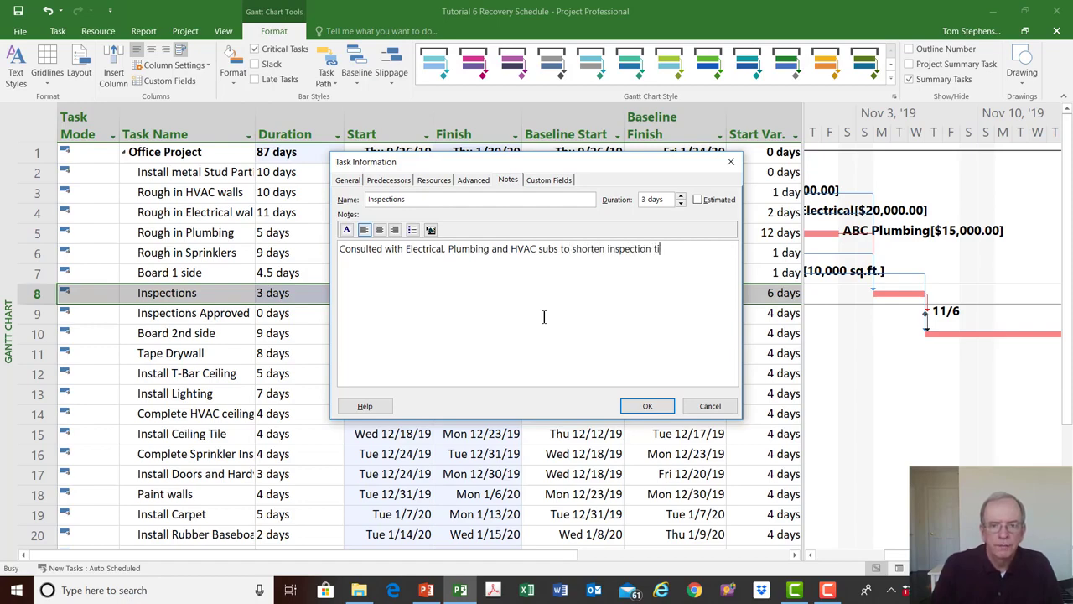
pyautogui.click(670, 407)
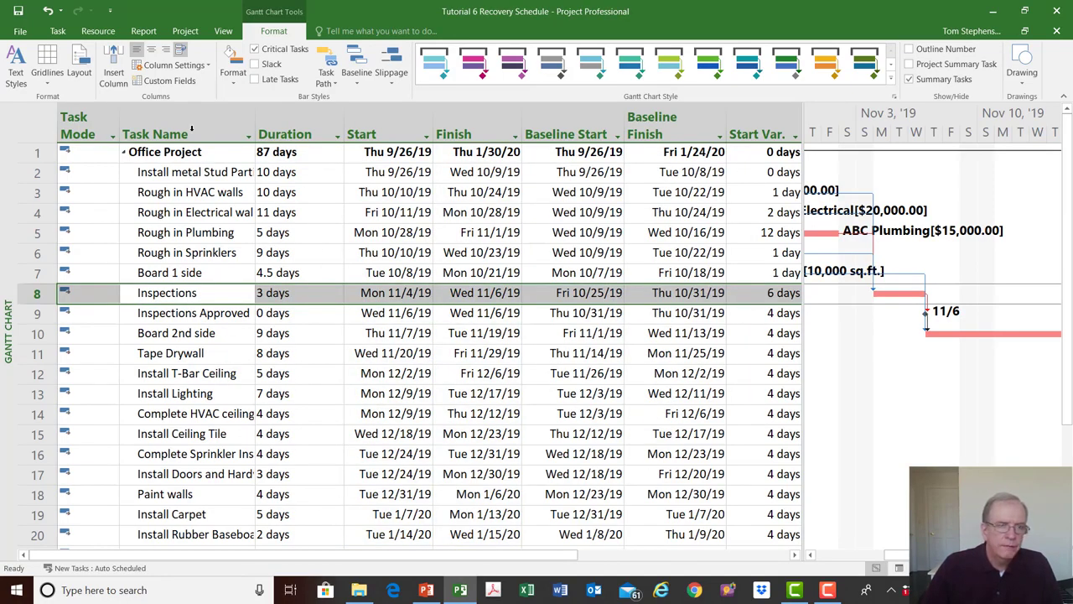
pyautogui.rightClick(44, 132)
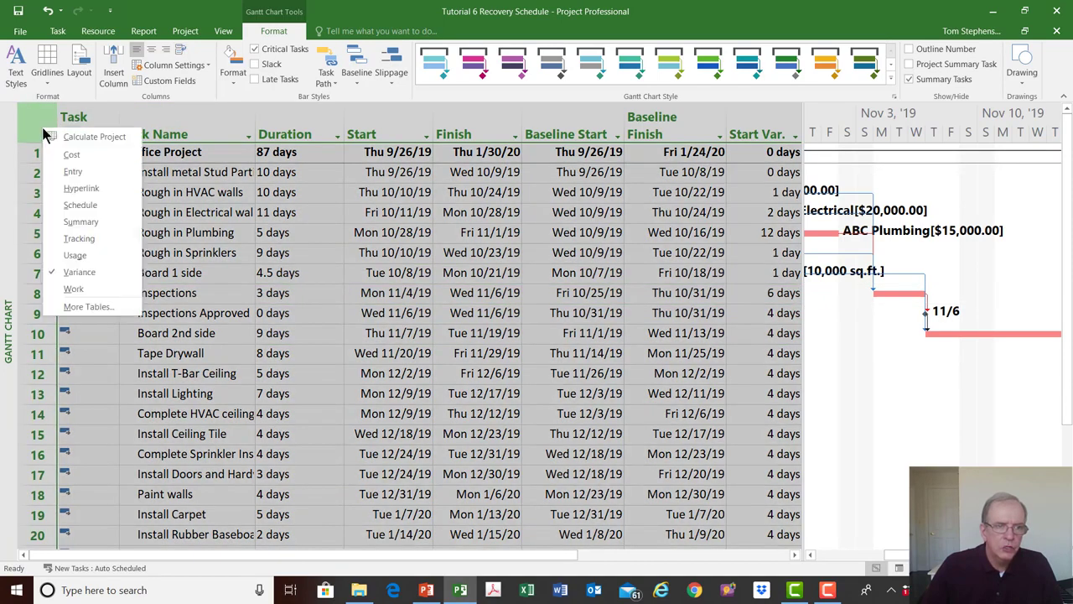
pyautogui.click(80, 123)
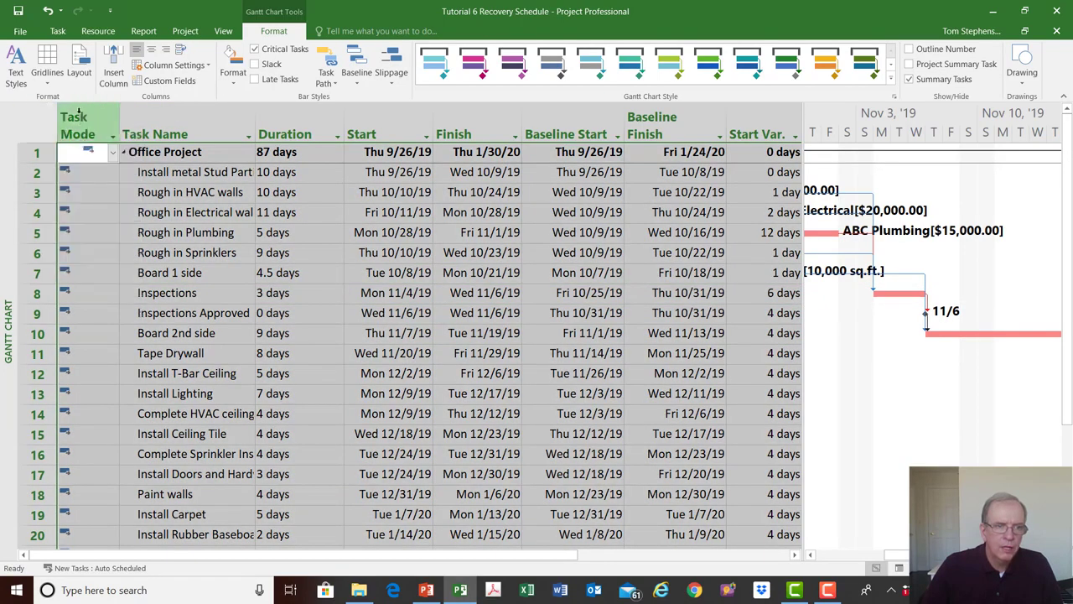
pyautogui.rightClick(94, 123)
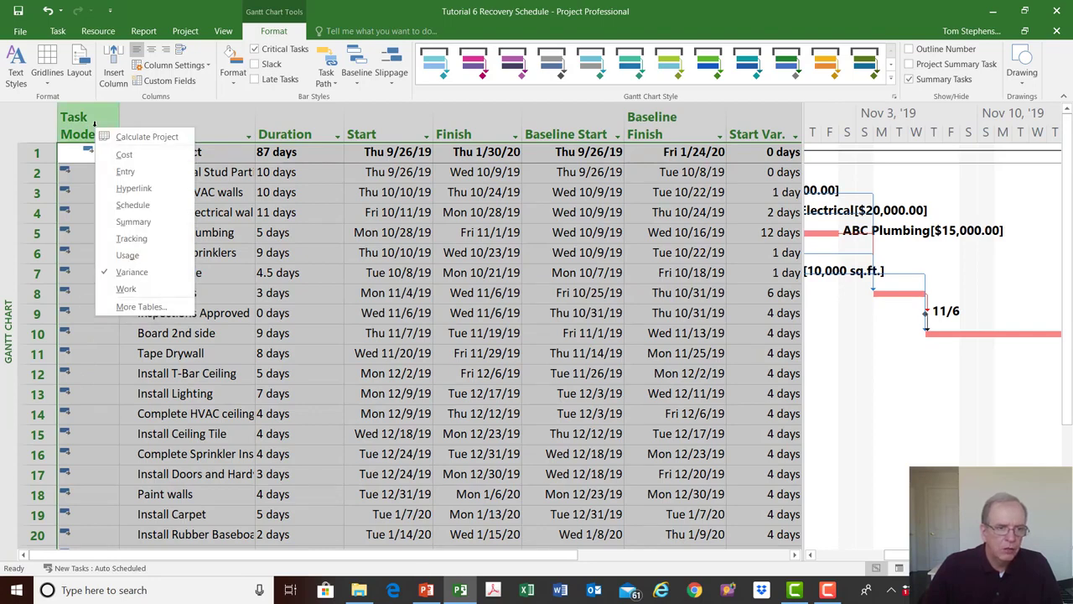
pyautogui.press('Escape')
pyautogui.click(40, 126)
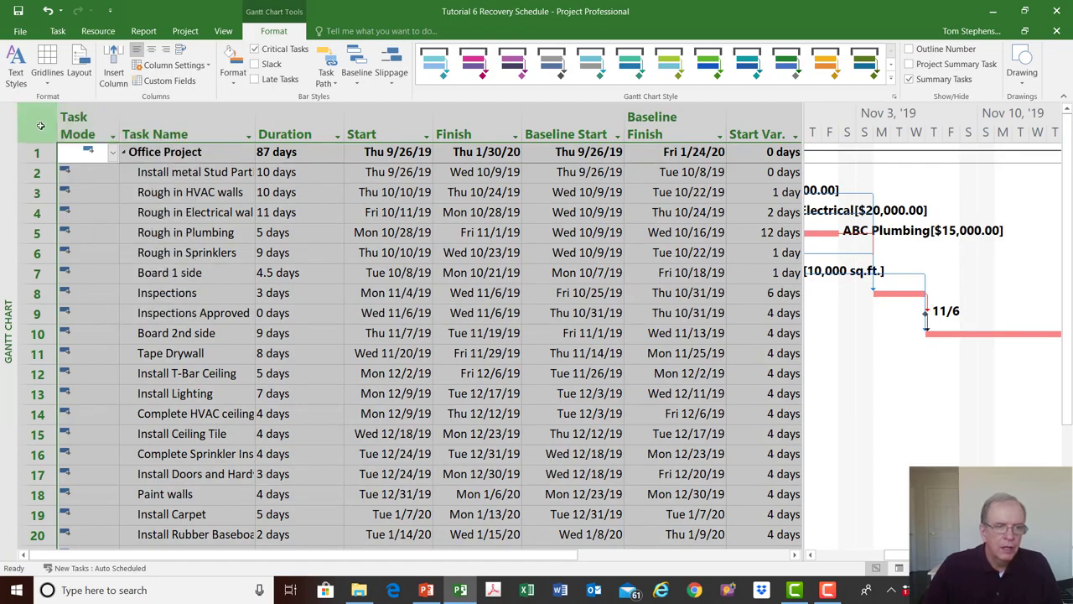
pyautogui.click(73, 121)
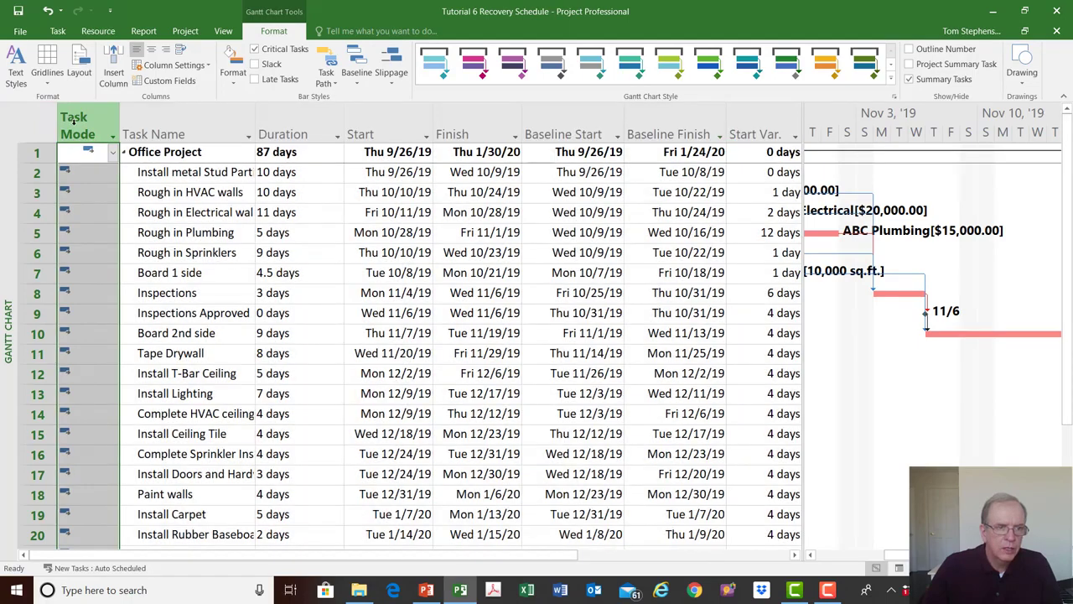
pyautogui.rightClick(73, 122)
pyautogui.press('Escape')
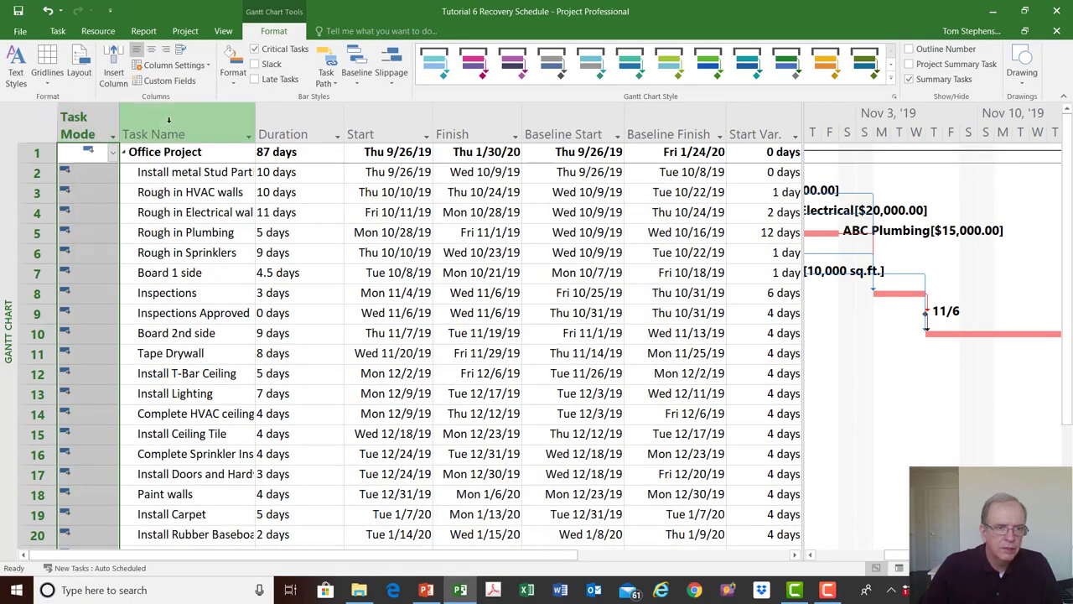
# - Insert an Indicators column before the Task Name column and narrow it to little more than the width of its icons
pyautogui.rightClick(168, 120)
pyautogui.click(208, 226)
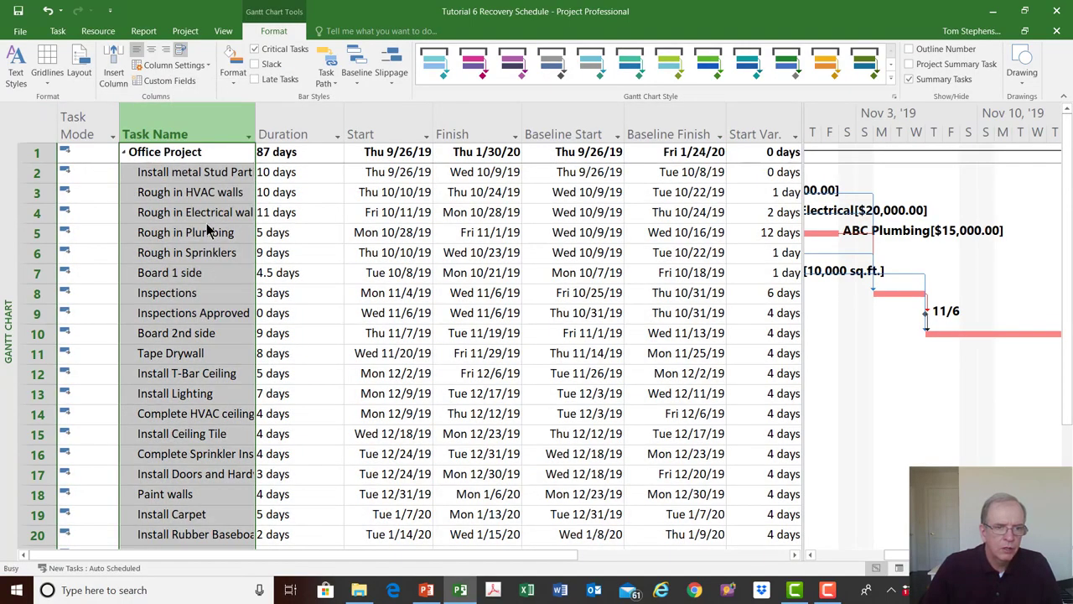
pyautogui.write('i')
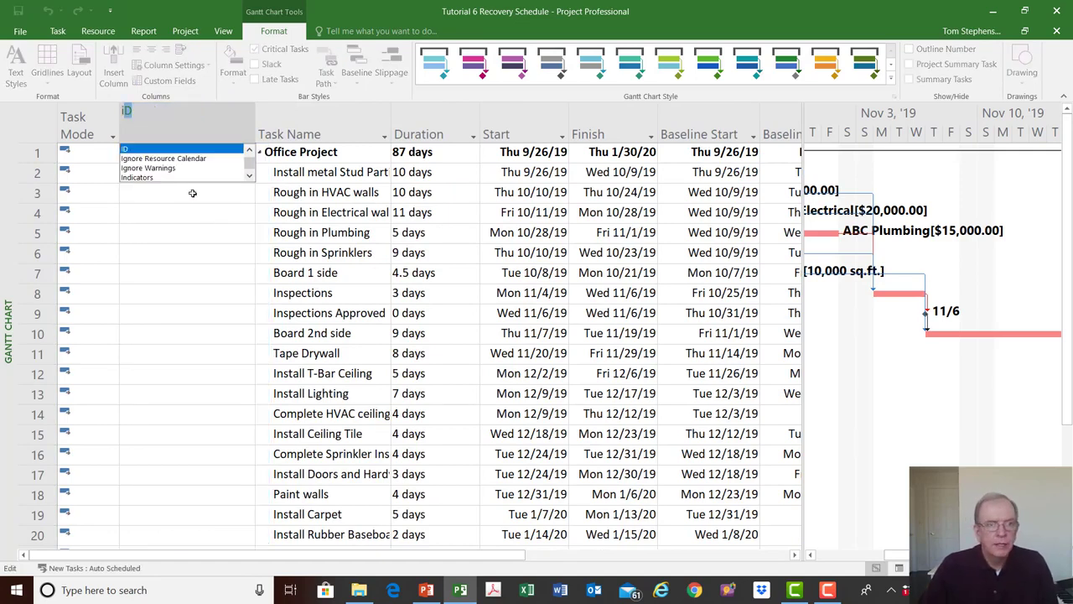
pyautogui.click(155, 173)
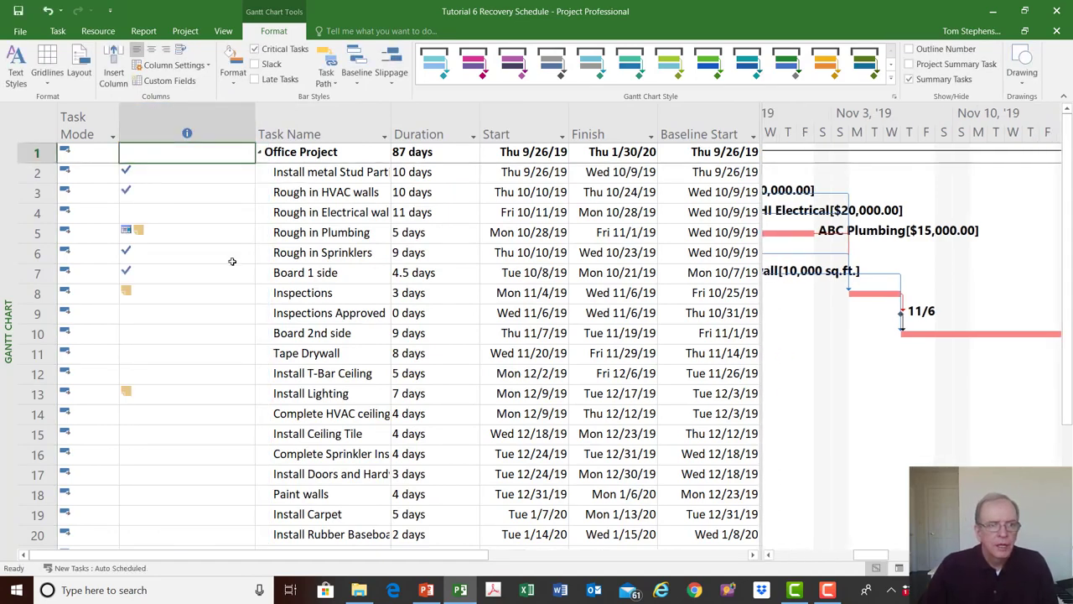
pyautogui.click(248, 134)
pyautogui.moveTo(254, 134); pyautogui.dragTo(168, 136)
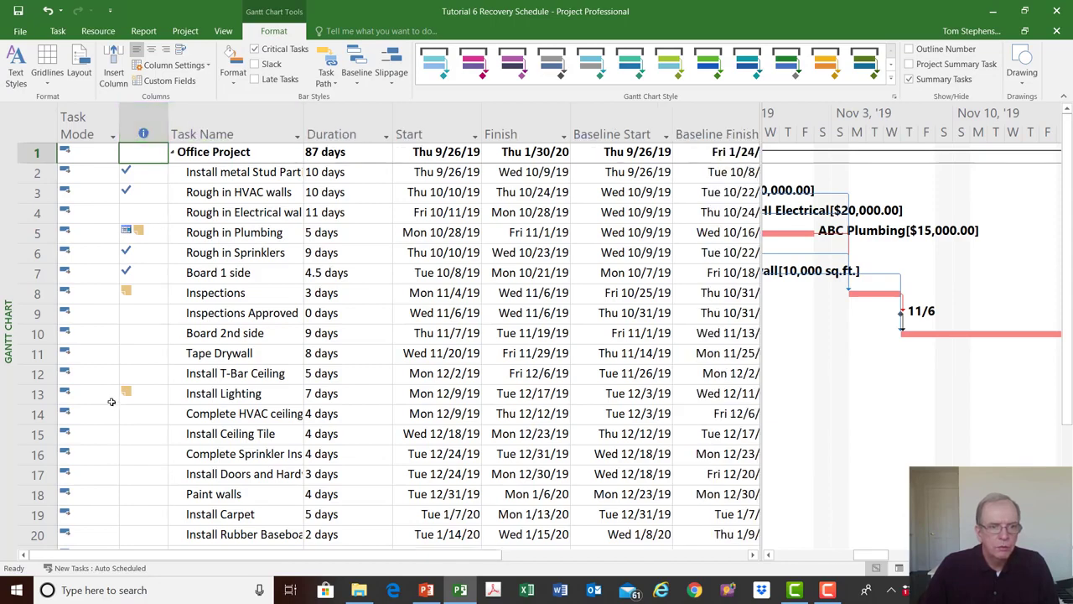
pyautogui.moveTo(124, 290)
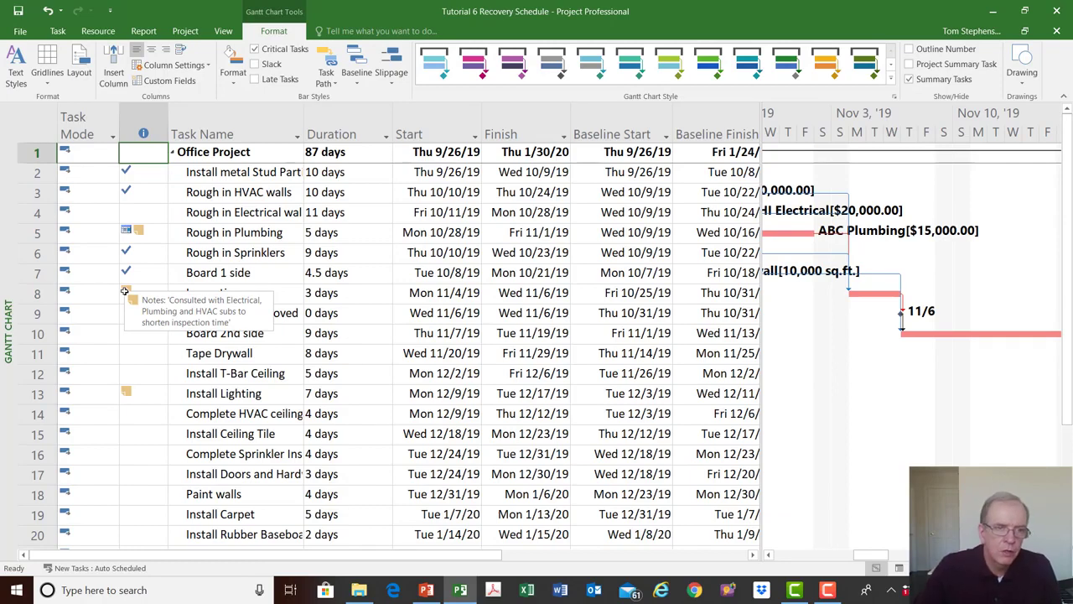
# - Narrow the Indicators column slightly and widen the table area to show the Start Variance and Finish Variance columns
pyautogui.moveTo(166, 127); pyautogui.dragTo(156, 128)
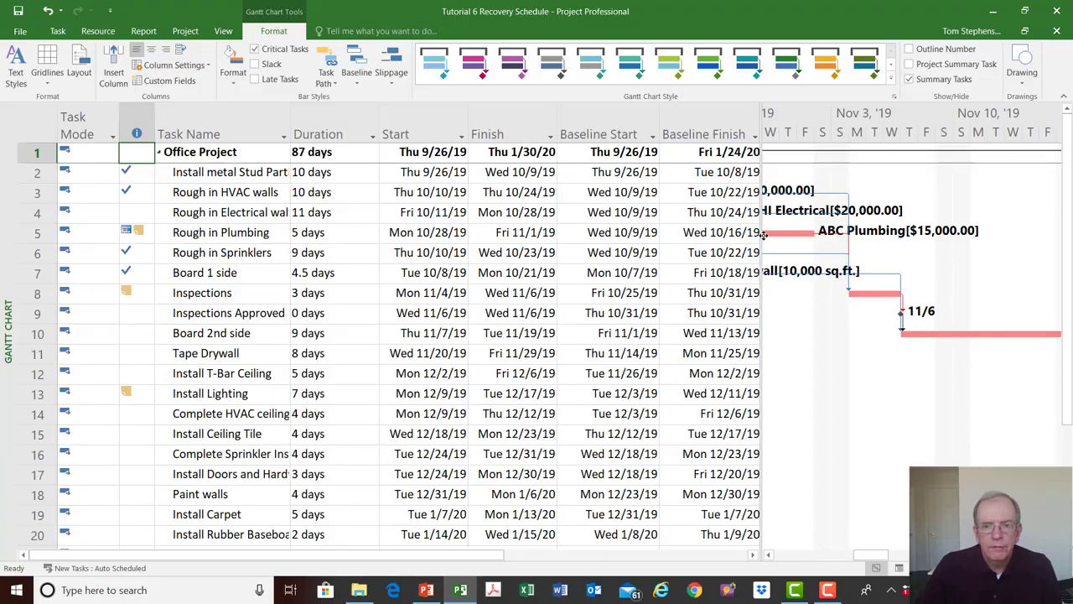
pyautogui.moveTo(758, 239); pyautogui.dragTo(906, 302)
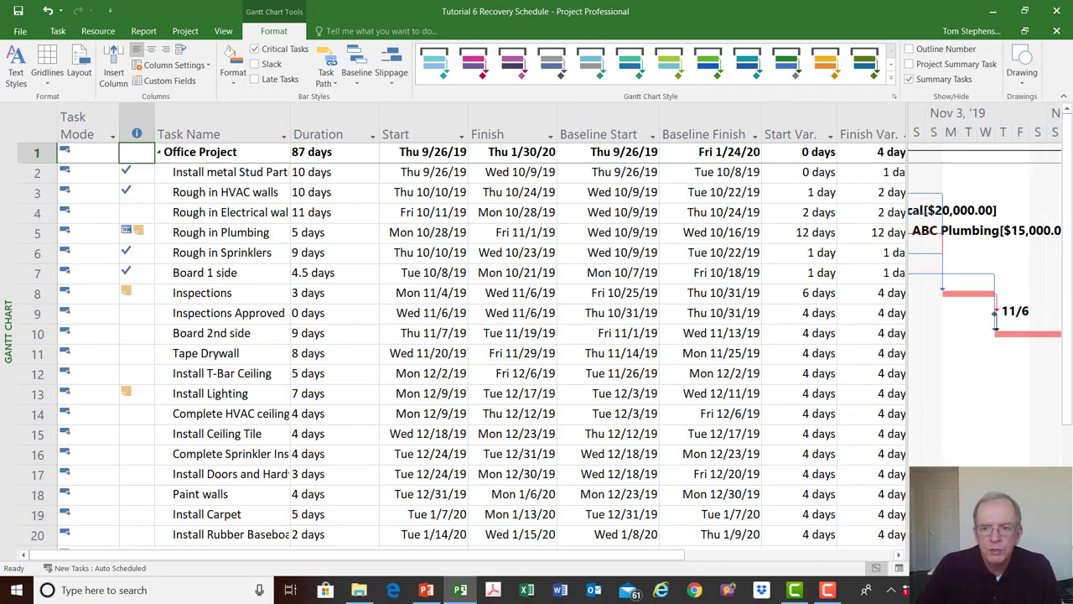
# - Examine the Board 2nd side bar and its link to Tape Drywall along the November Gantt timeline
pyautogui.hscroll(5, 983, 285)
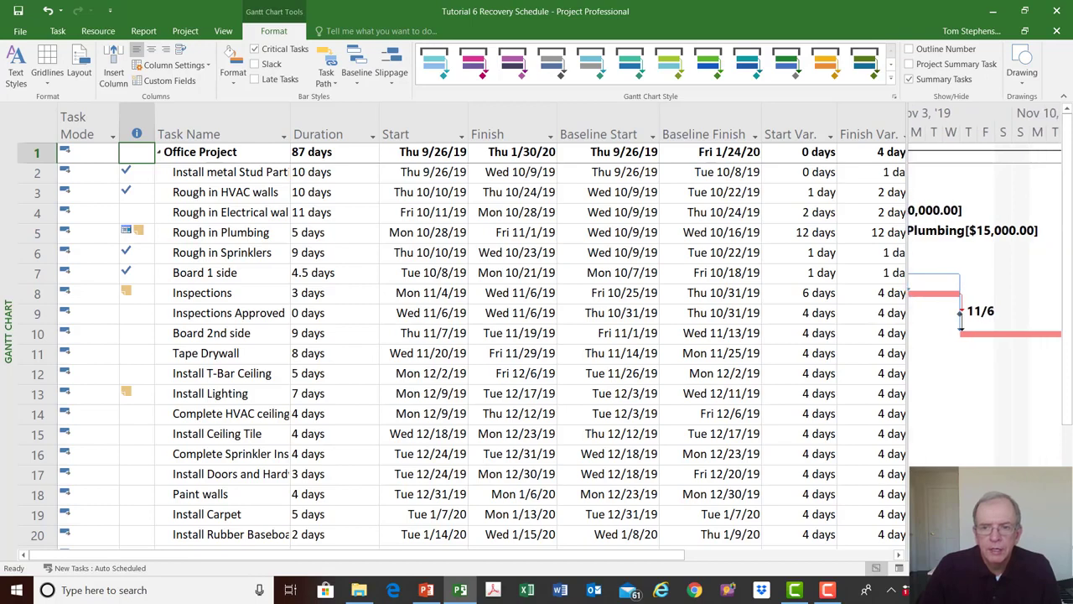
pyautogui.hscroll(1, 982, 285)
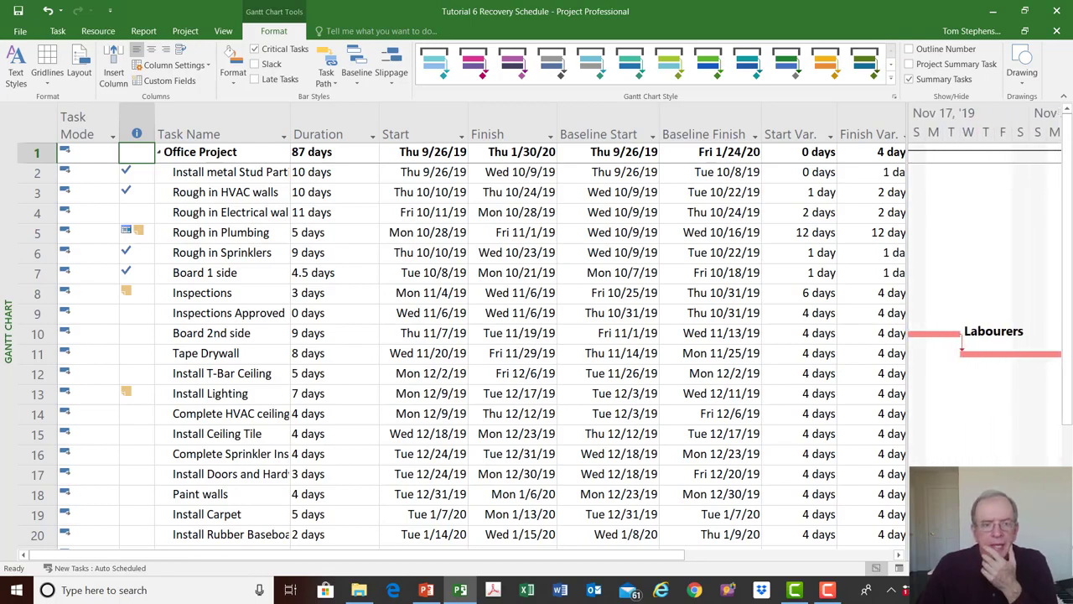
pyautogui.click(206, 336)
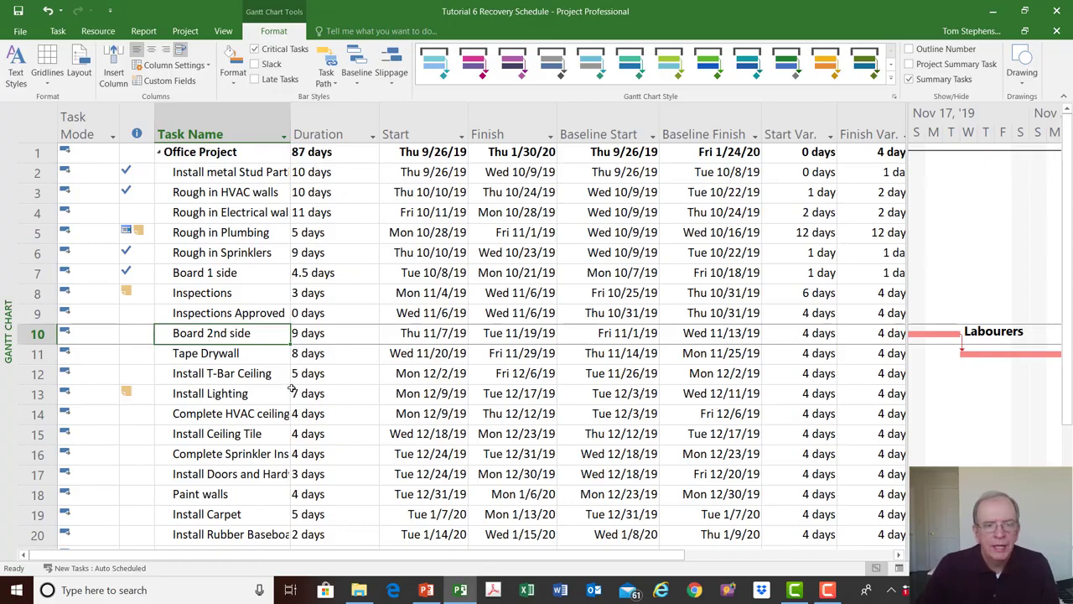
pyautogui.click(242, 355)
pyautogui.click(246, 334)
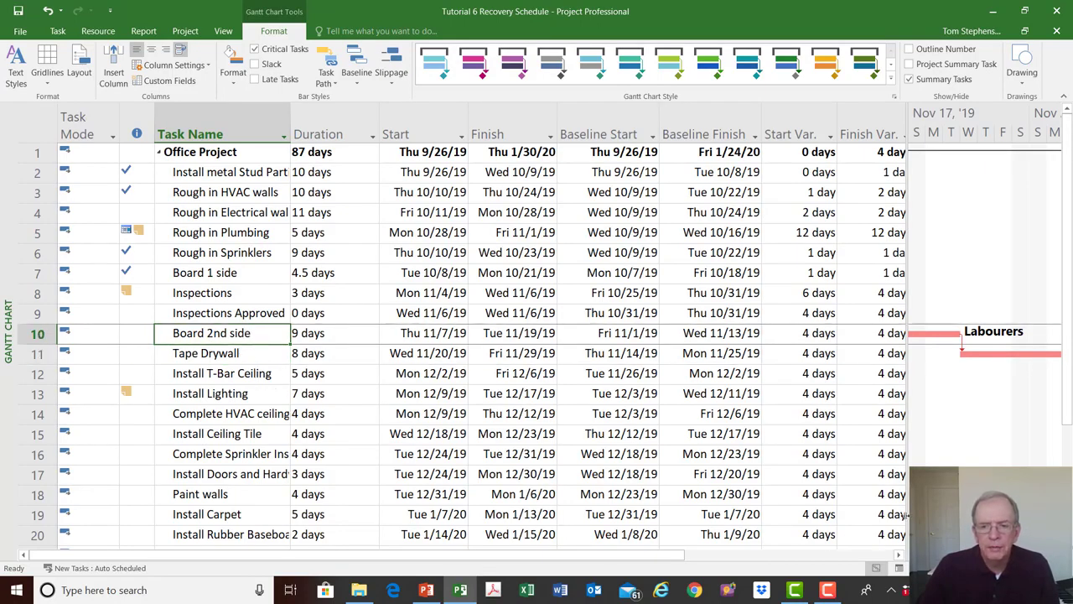
pyautogui.click(916, 555)
pyautogui.click(915, 555)
pyautogui.click(915, 555)
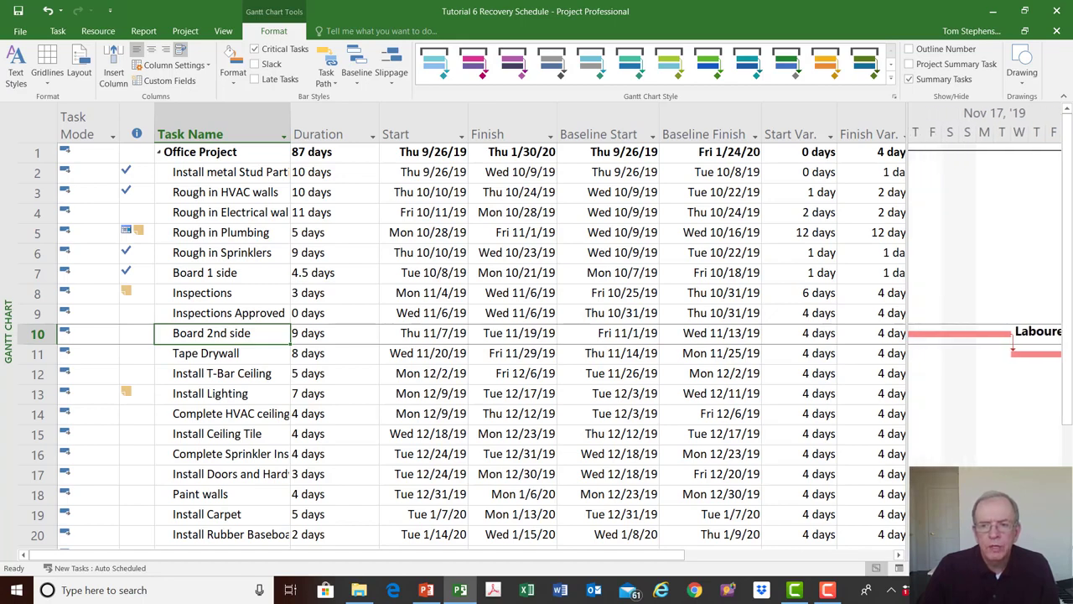
pyautogui.click(915, 555)
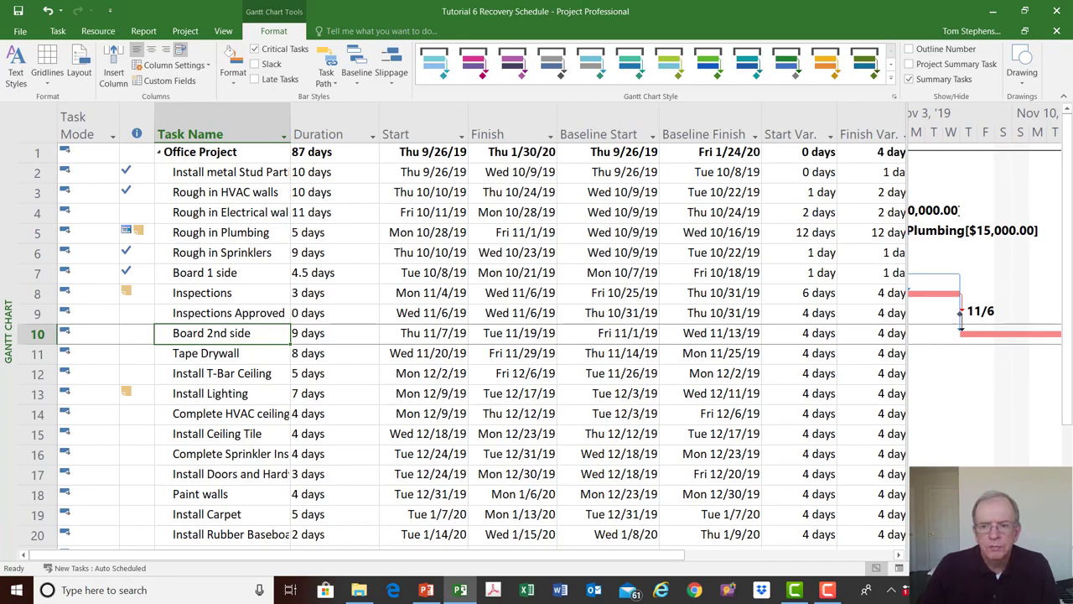
pyautogui.click(1054, 555)
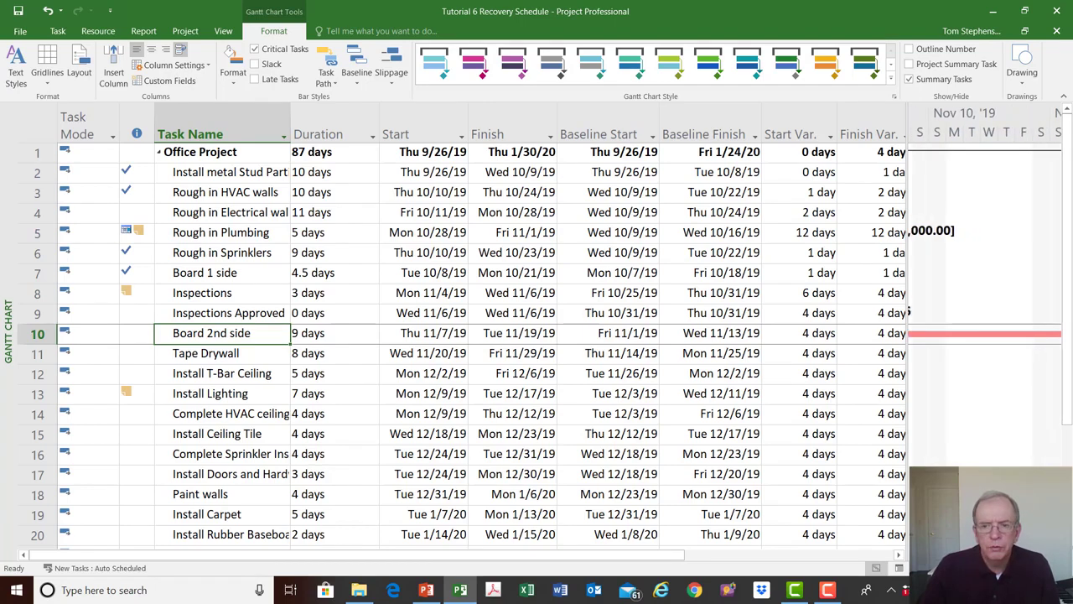
pyautogui.click(1055, 555)
pyautogui.click(1055, 555)
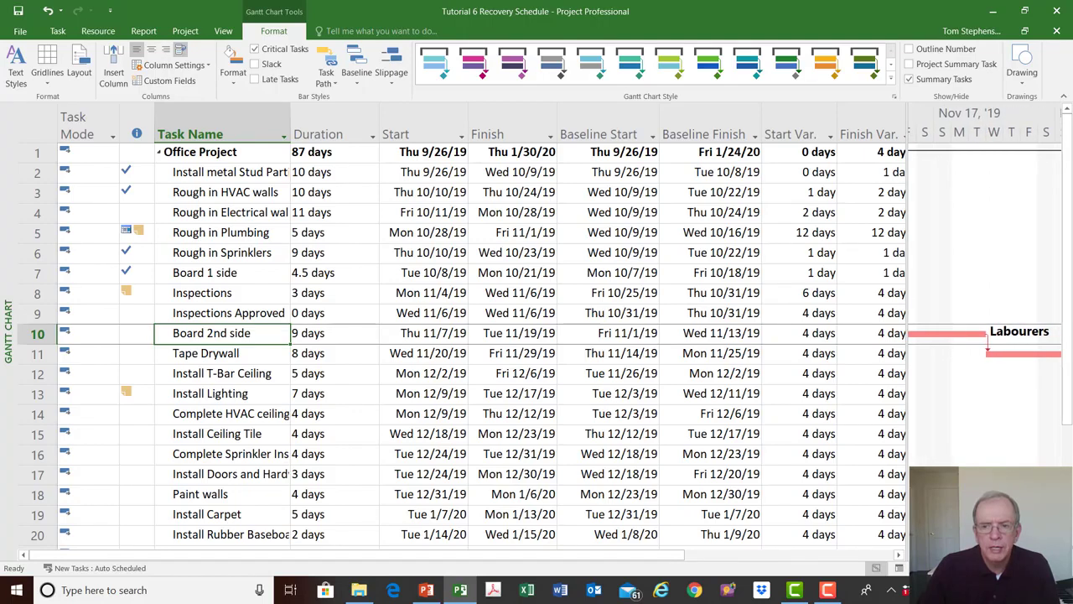
pyautogui.click(1055, 555)
pyautogui.click(1054, 555)
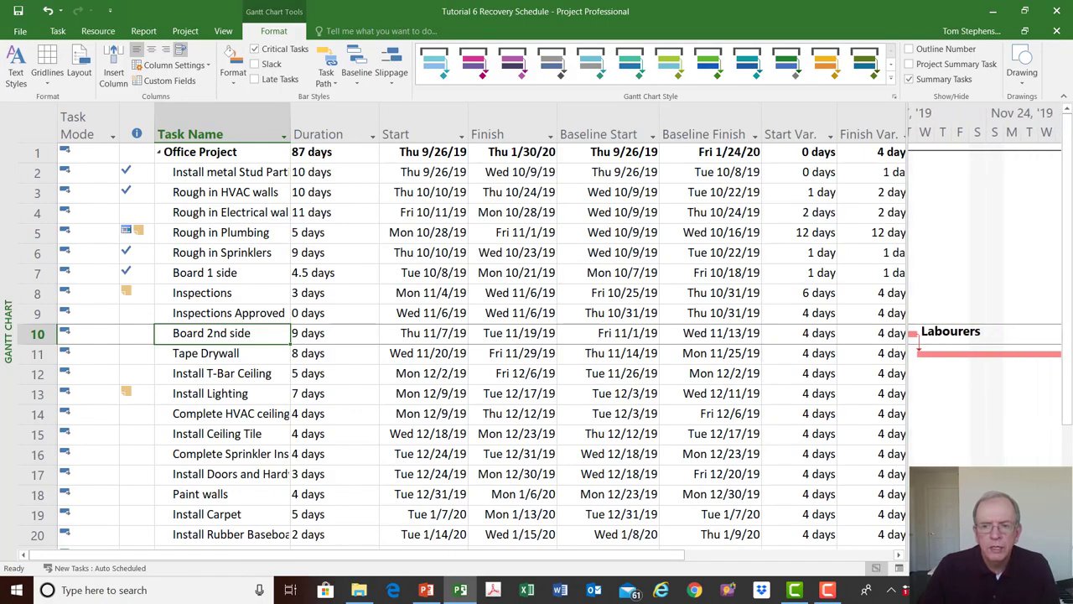
pyautogui.rightClick(1055, 555)
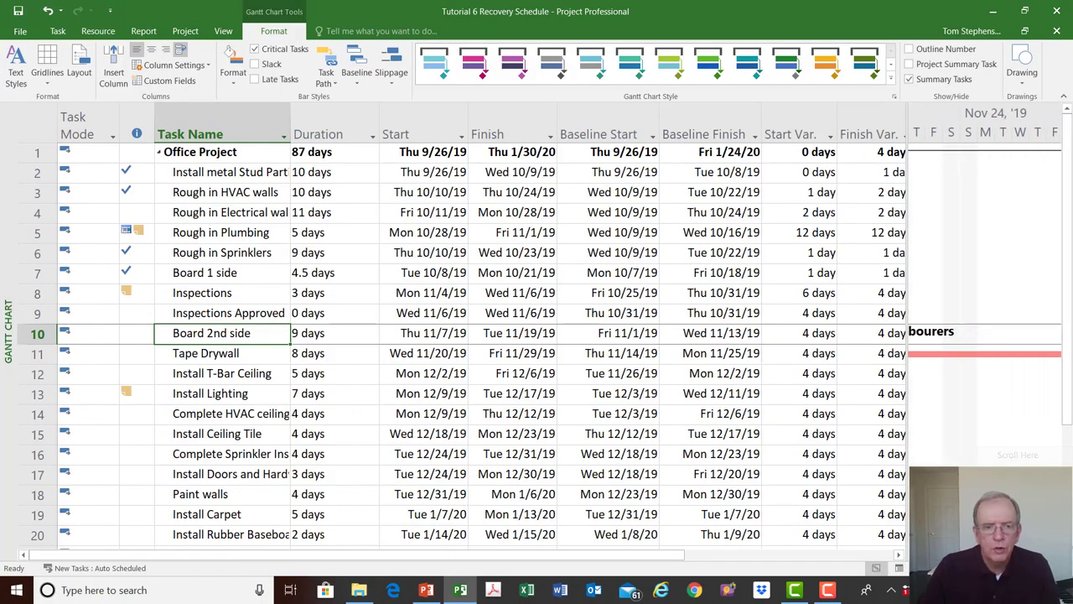
# - Examine the remaining tasks' variances through Close out and where the Tape Drywall bar starts relative to Board 2nd side
pyautogui.click(206, 356)
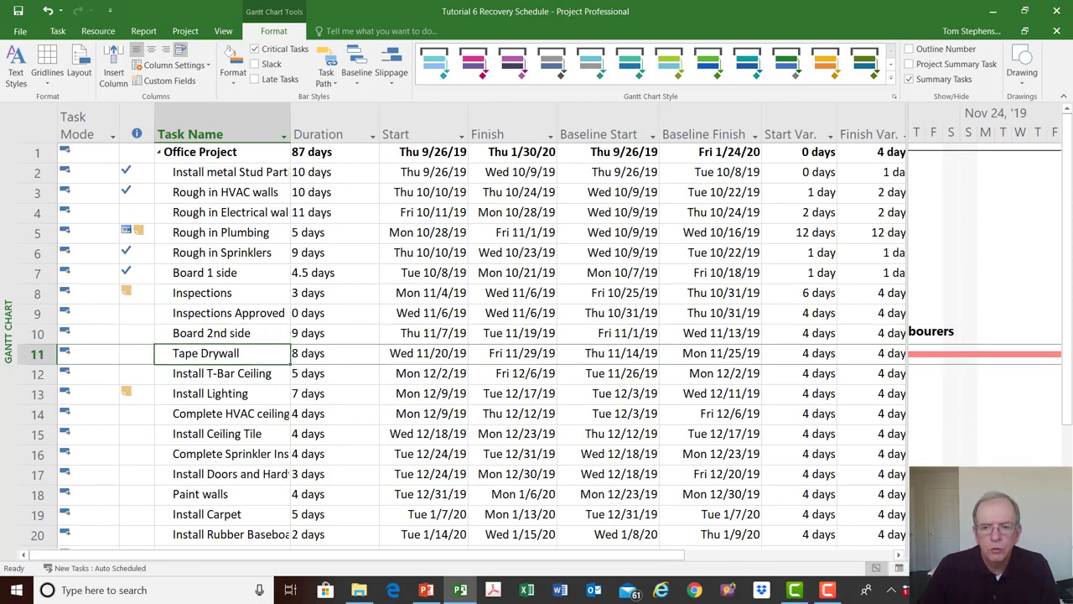
pyautogui.hotkey('ctrl', 'shift', 'F5')
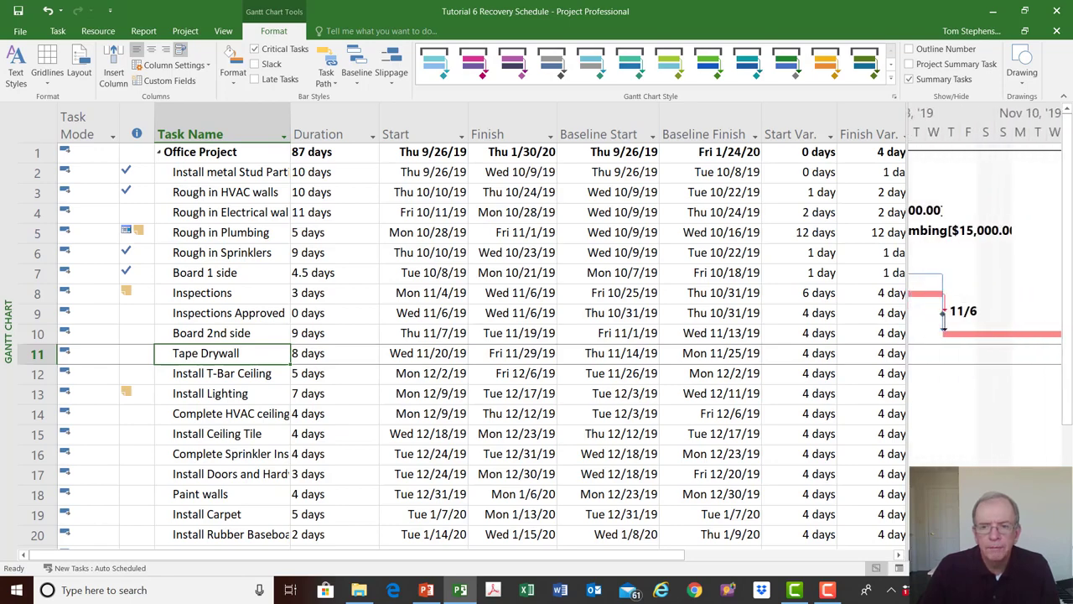
pyautogui.scroll(-1, 908, 476)
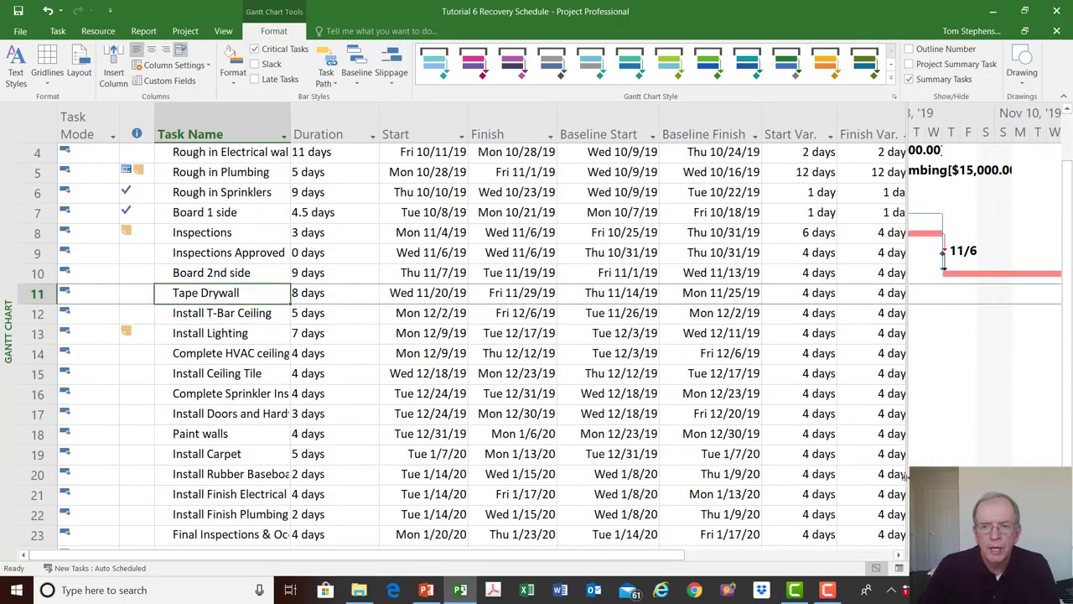
pyautogui.scroll(-1, 908, 475)
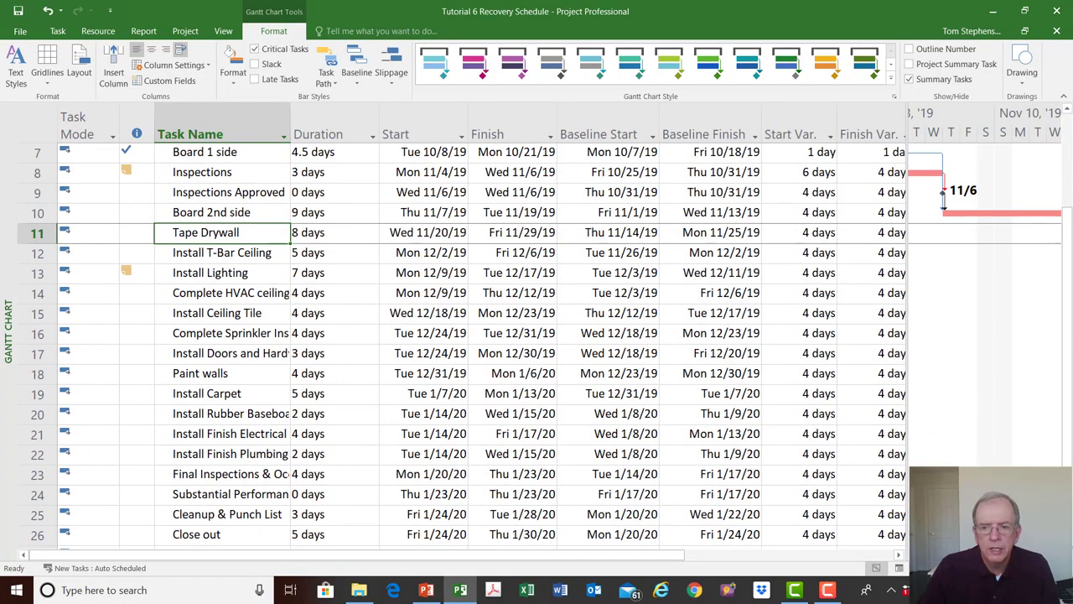
pyautogui.hscroll(5, 985, 336)
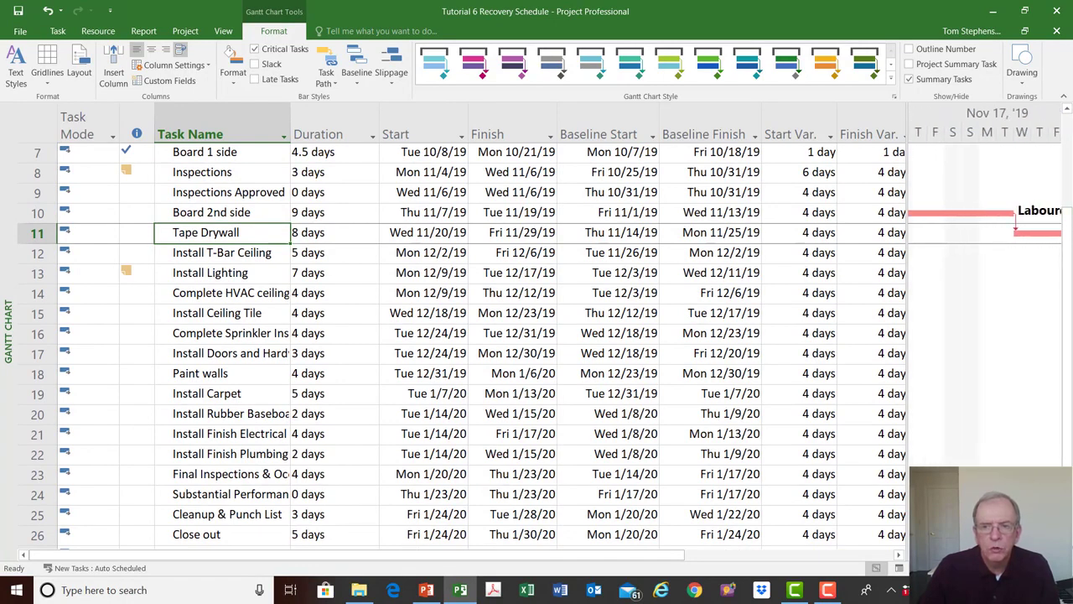
pyautogui.hscroll(1, 985, 336)
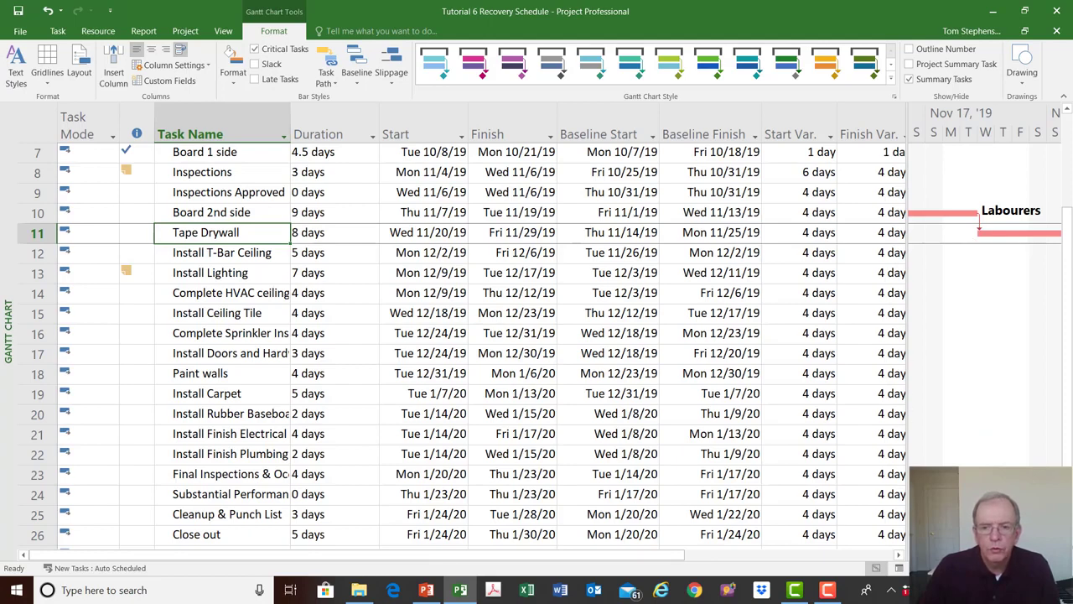
pyautogui.hscroll(-3, 984, 335)
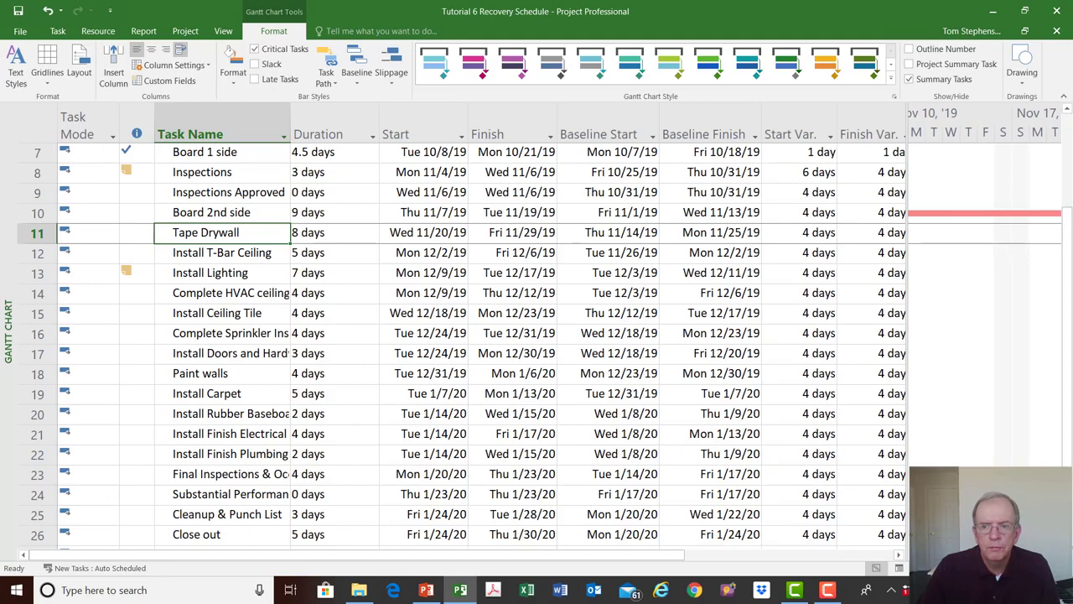
pyautogui.hscroll(-3, 948, 458)
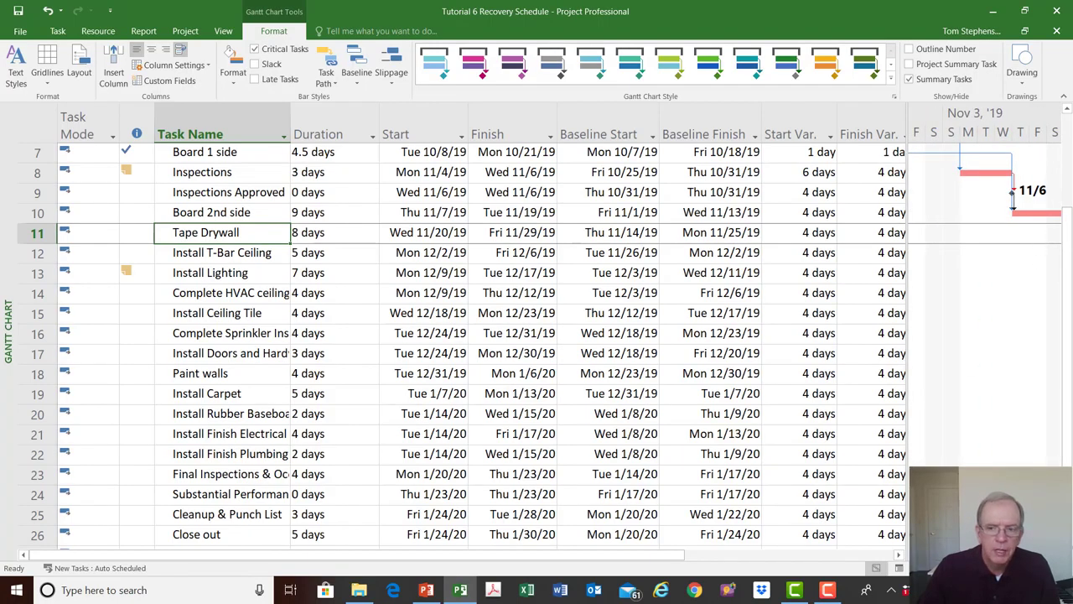
pyautogui.hscroll(3, 949, 457)
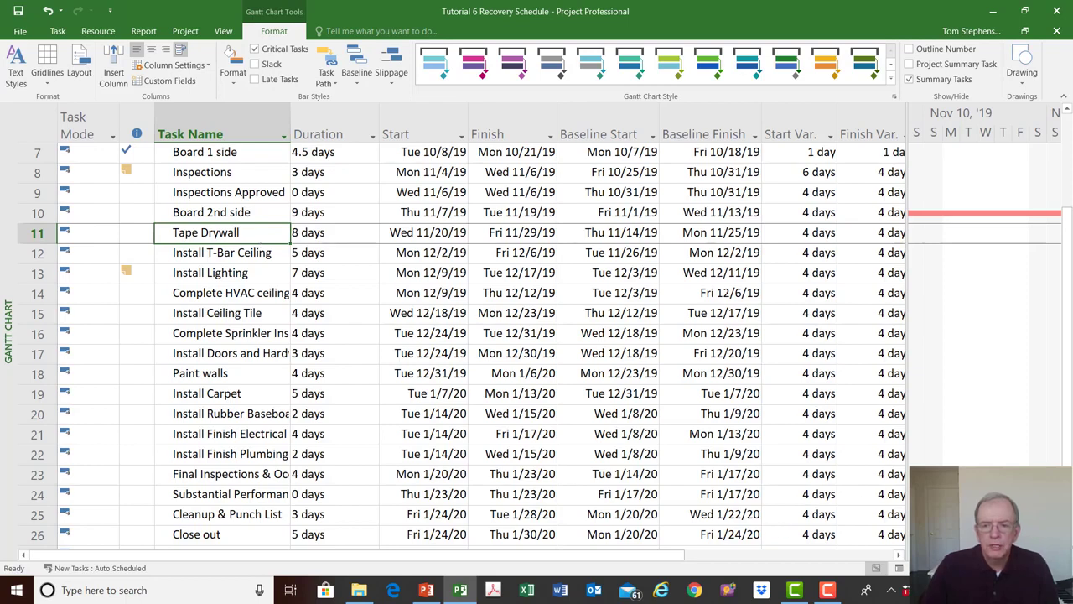
pyautogui.click(1055, 554)
pyautogui.click(1055, 554)
pyautogui.click(1055, 554)
pyautogui.click(1054, 554)
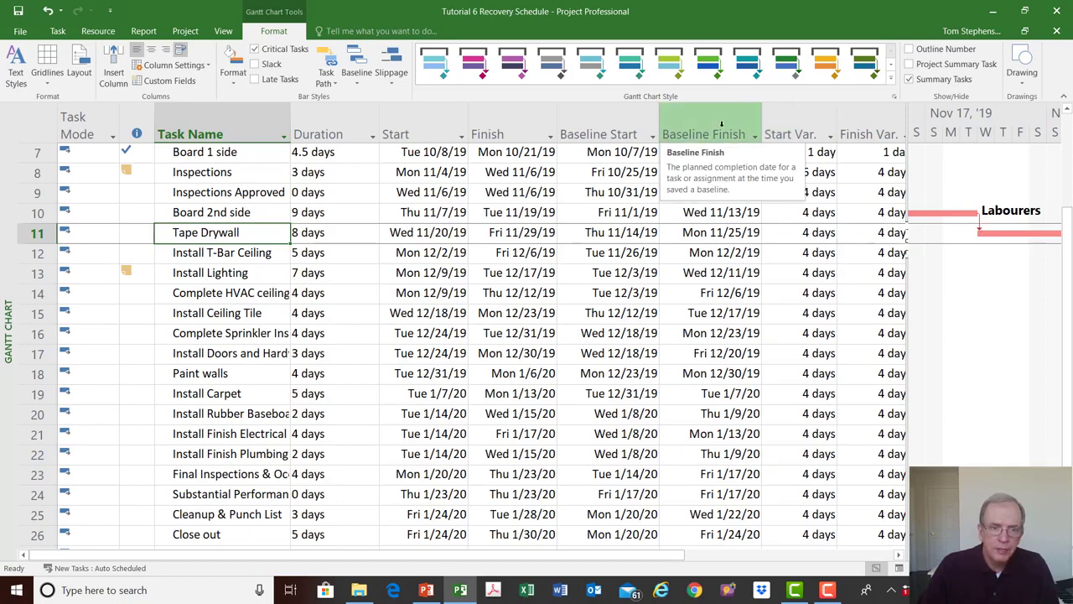
# - Review the predecessors of the Tape Drywall task
pyautogui.doubleClick(234, 239)
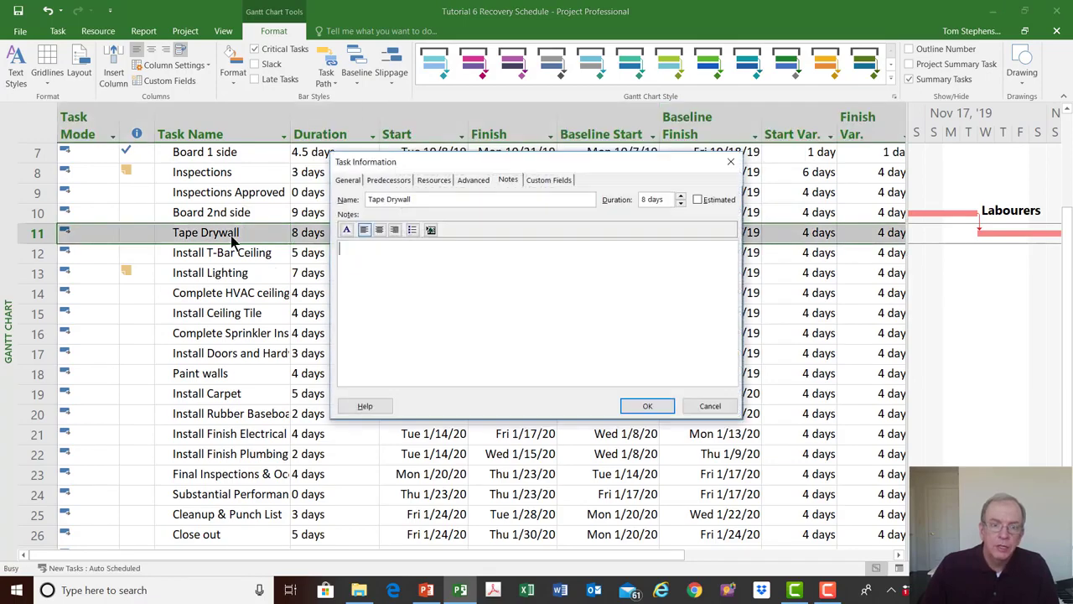
pyautogui.click(388, 181)
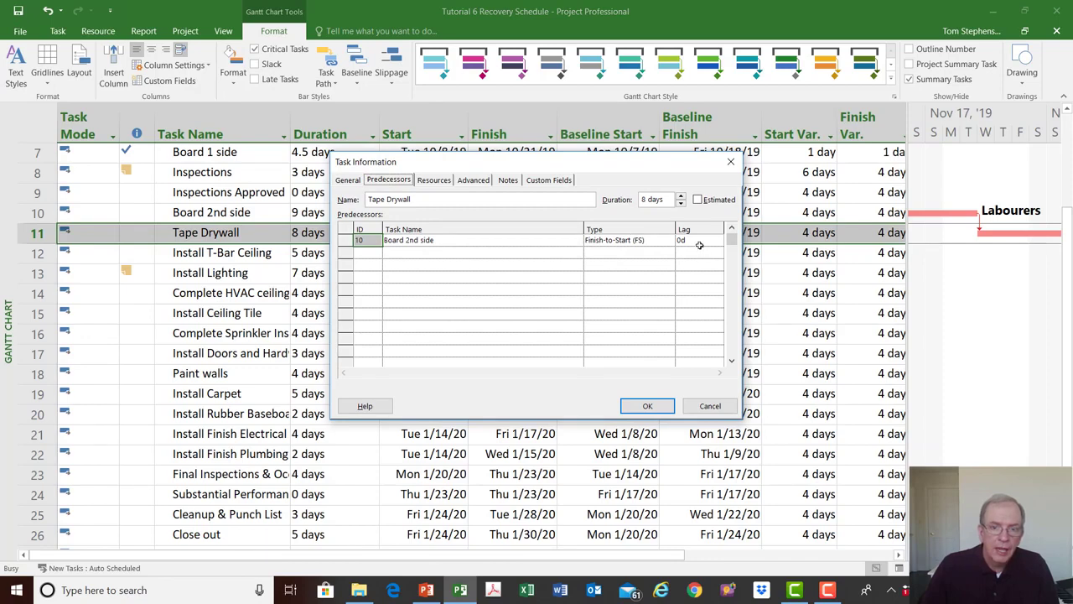
pyautogui.click(730, 161)
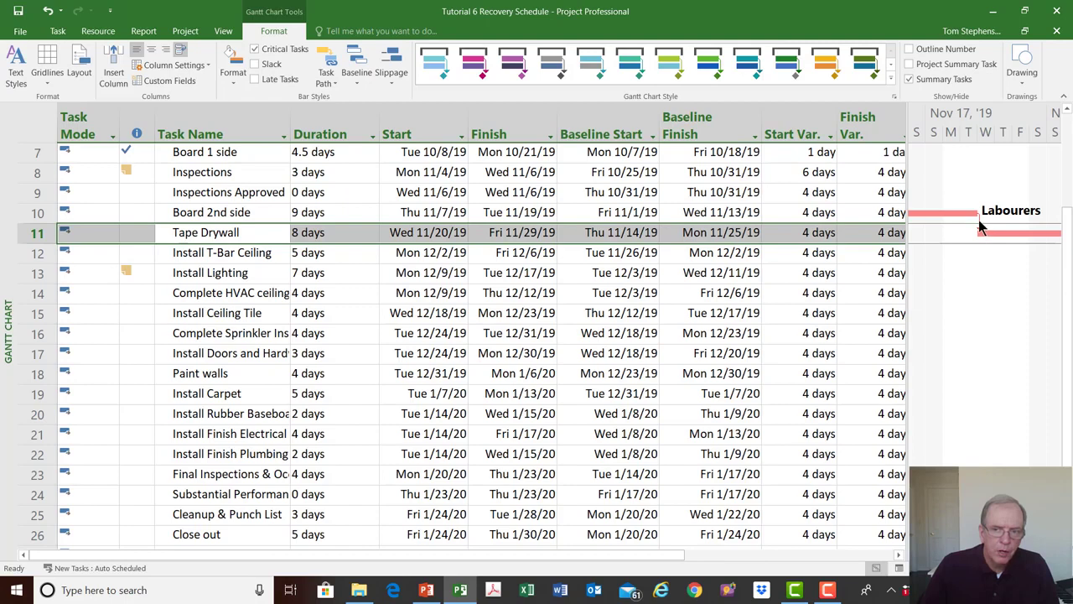
# - Change the dependency from Board 2nd side to Tape Drywall to Start-to-Start (SS) with a 4-day lag
pyautogui.moveTo(978, 227)
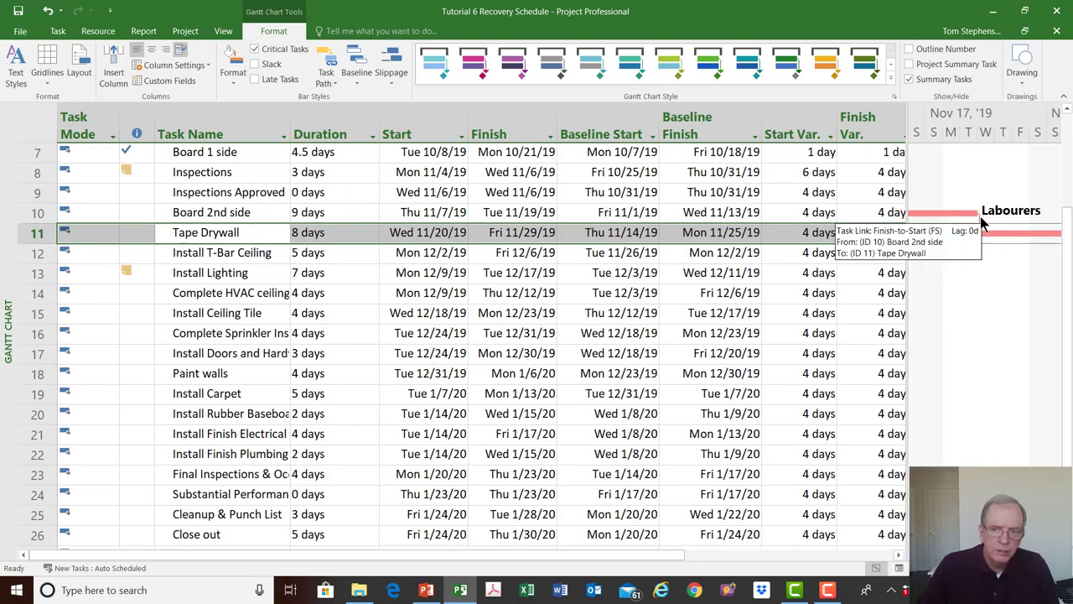
pyautogui.doubleClick(979, 228)
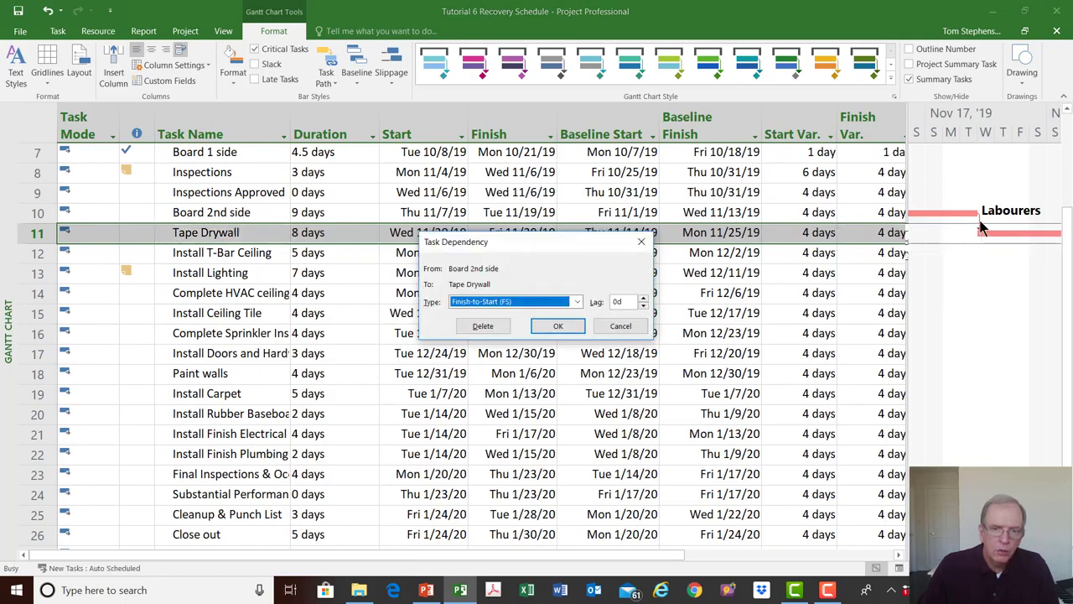
pyautogui.moveTo(551, 250); pyautogui.dragTo(659, 100)
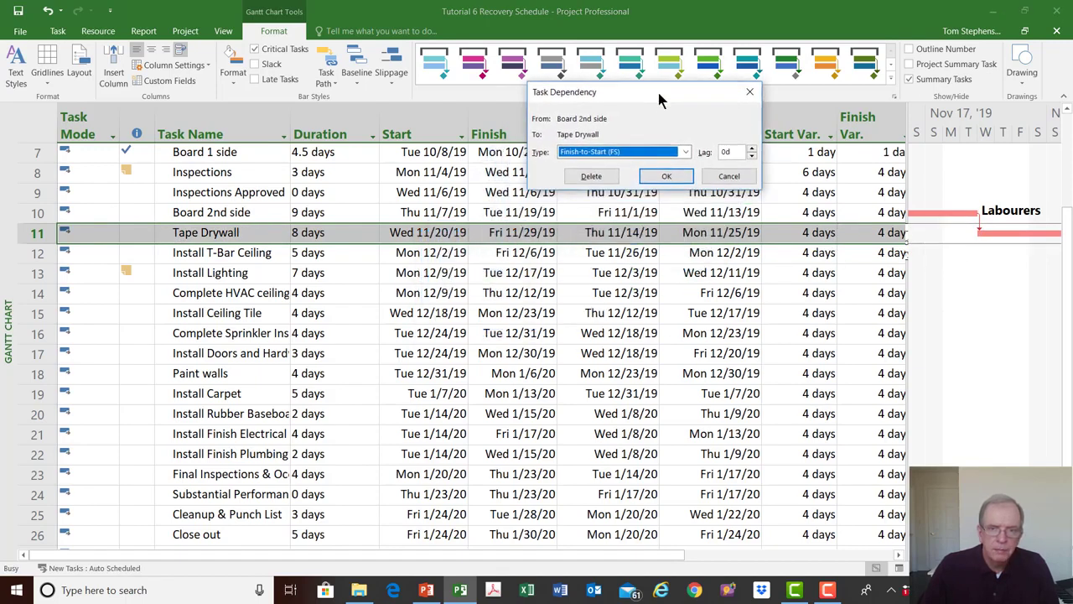
pyautogui.click(686, 154)
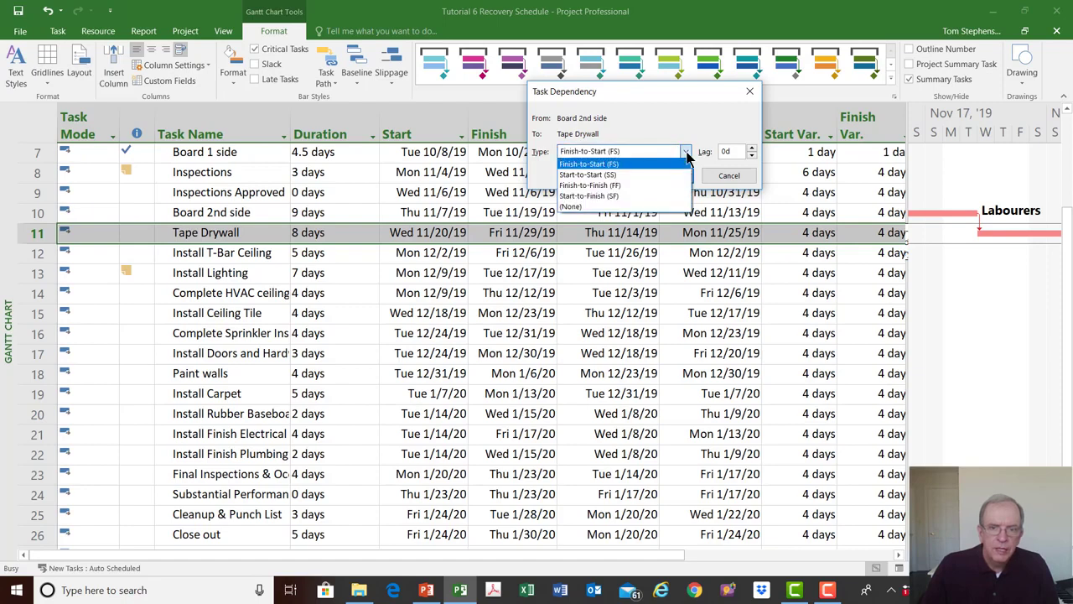
pyautogui.click(675, 174)
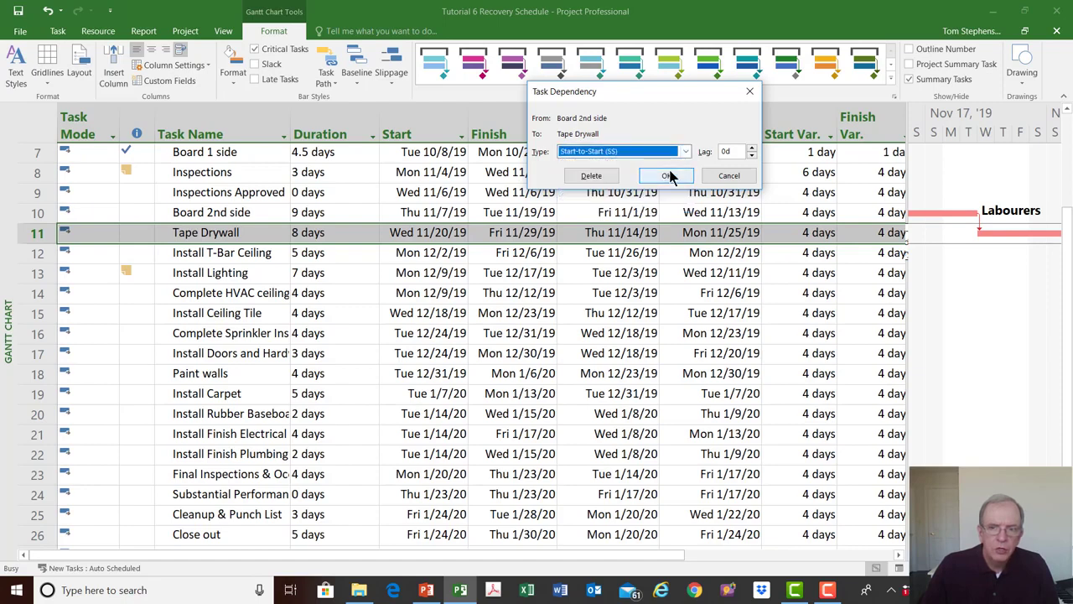
pyautogui.click(752, 148)
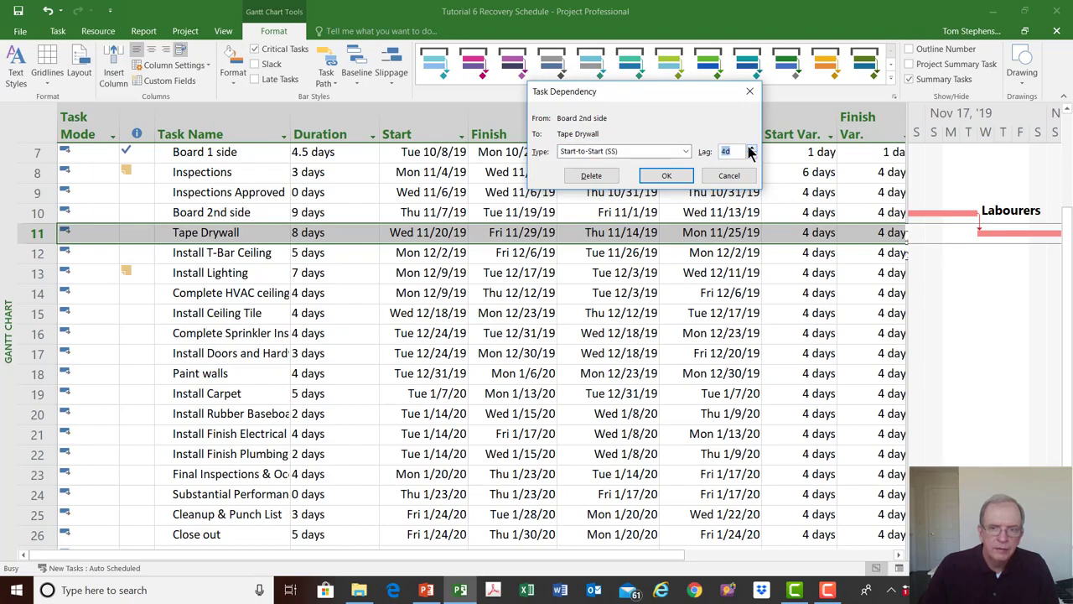
pyautogui.click(673, 176)
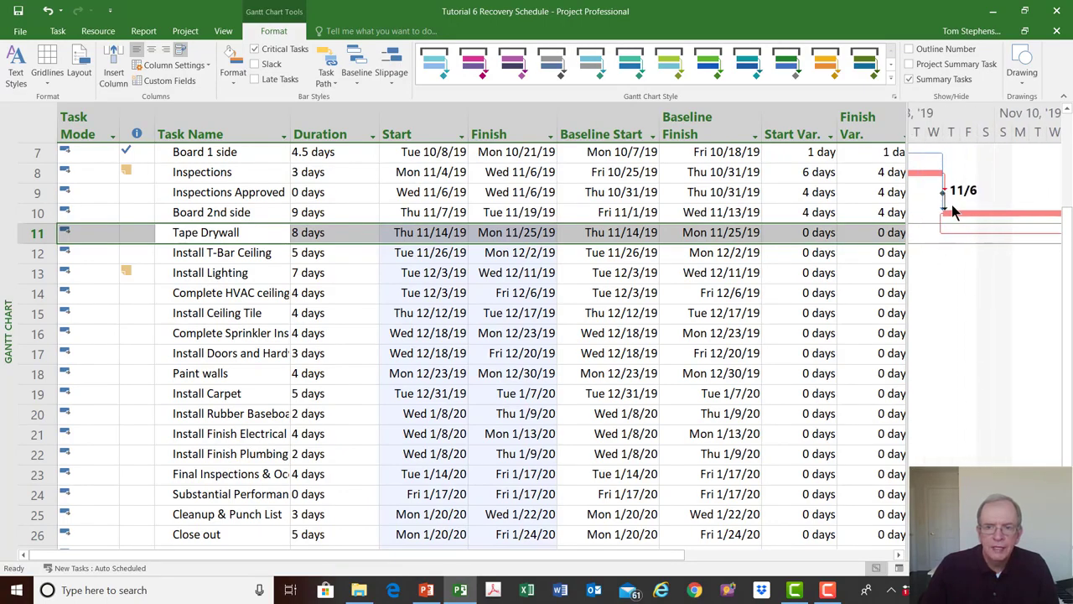
# - Check the overlap of the Board 2nd side and Tape Drywall bars and the link to Install T-Bar Ceiling
pyautogui.click(1055, 555)
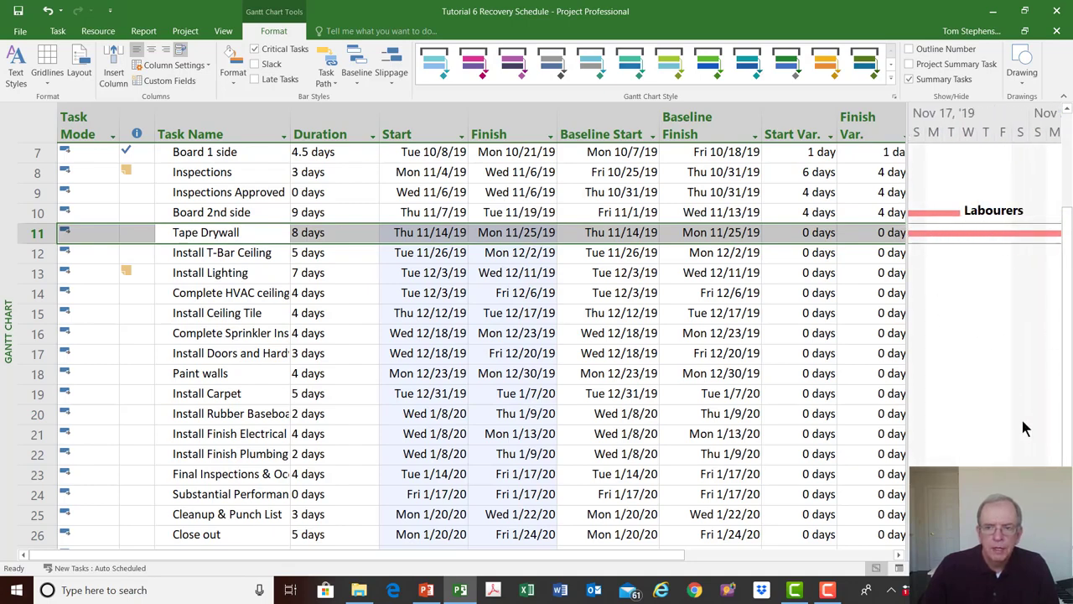
pyautogui.click(1055, 554)
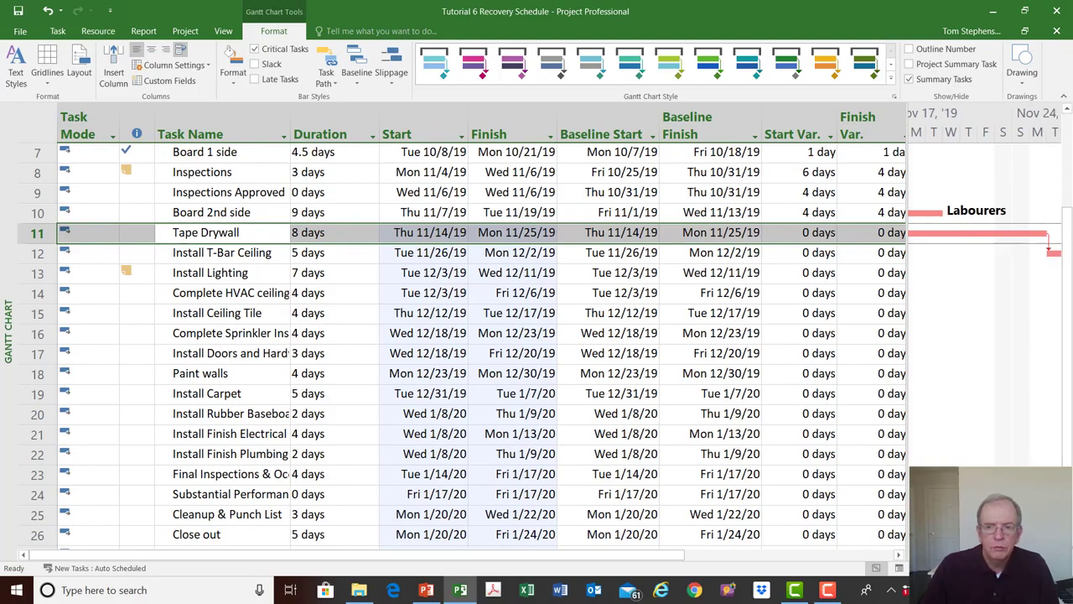
pyautogui.click(1055, 554)
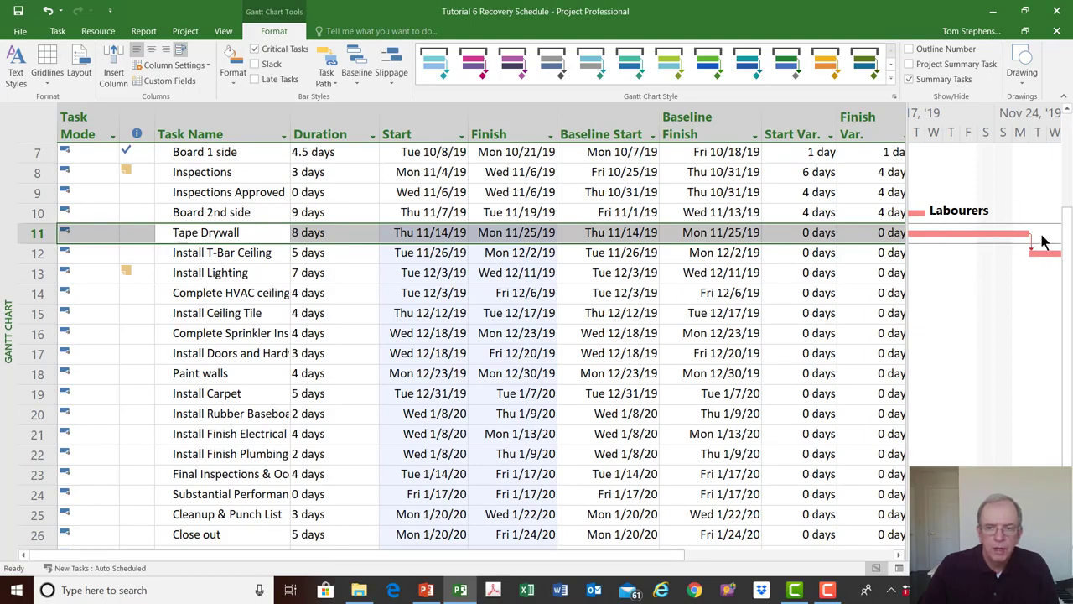
# - Trace the Gantt bars from the start of Board 2nd side through Tape Drywall to Install T-Bar Ceiling and its successors
pyautogui.click(916, 554)
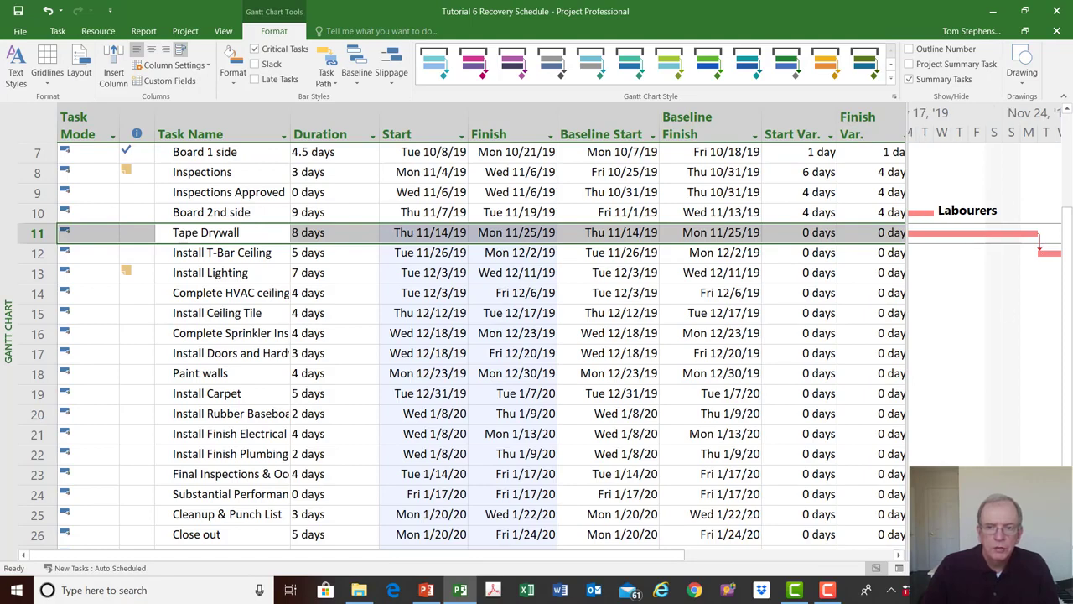
pyautogui.click(915, 554)
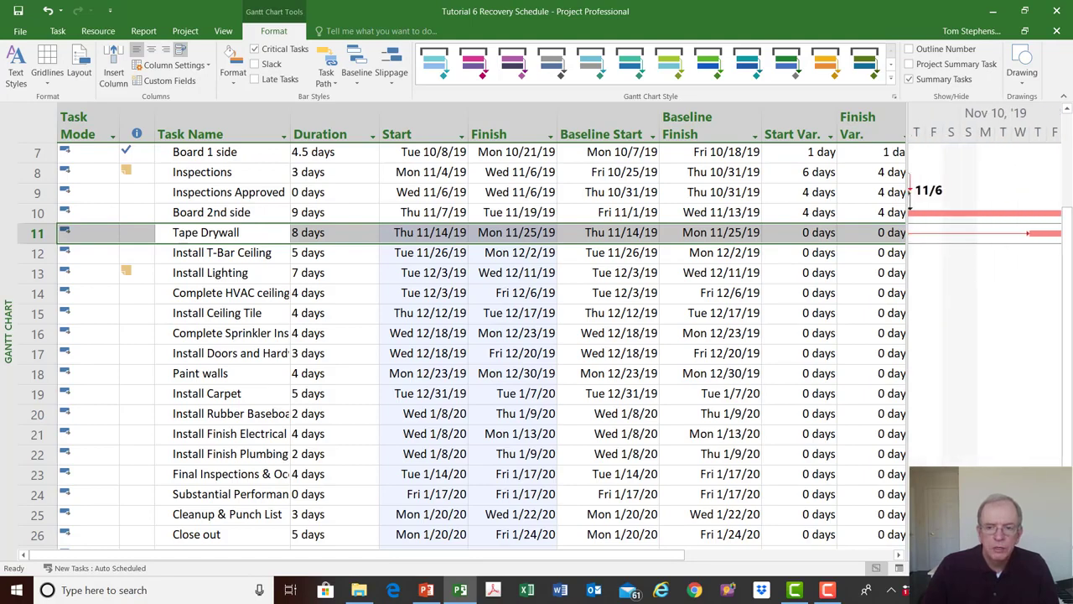
pyautogui.click(915, 554)
pyautogui.click(916, 555)
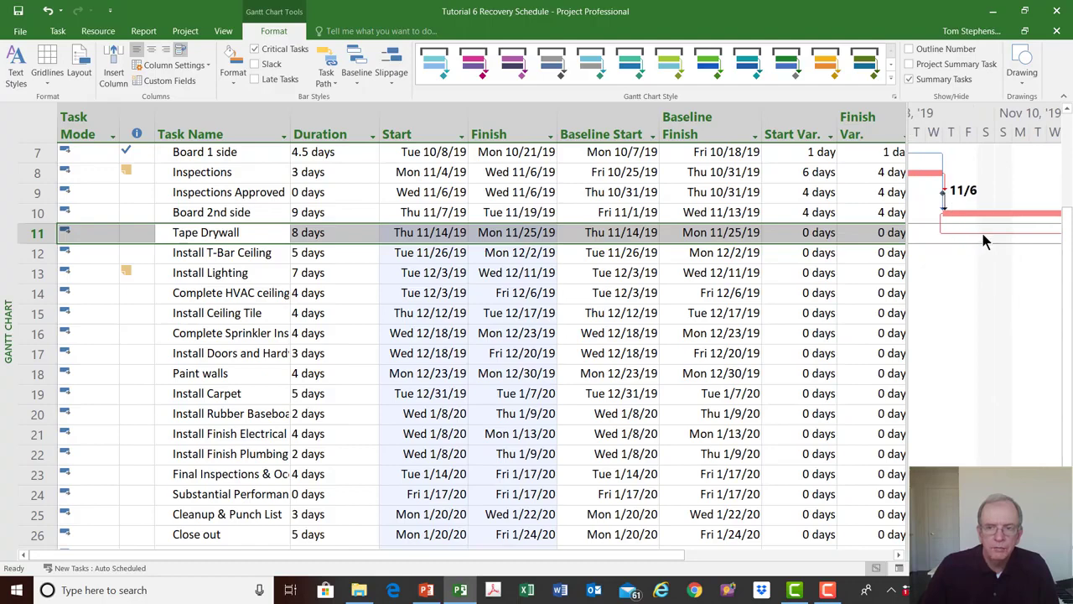
pyautogui.click(1055, 554)
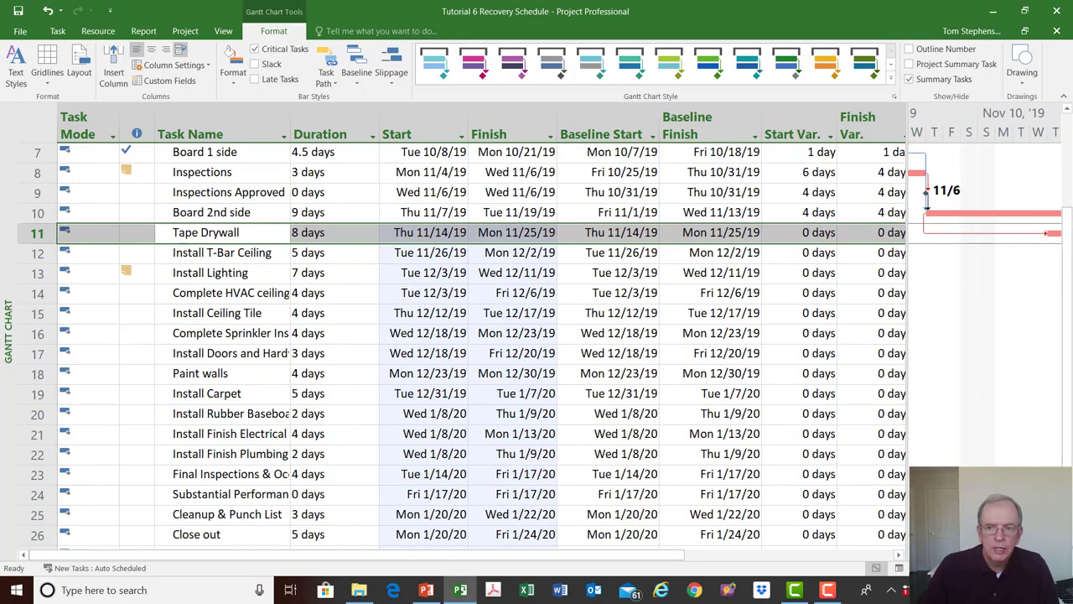
pyautogui.click(1056, 554)
pyautogui.click(1055, 555)
pyautogui.click(1056, 554)
pyautogui.click(1055, 554)
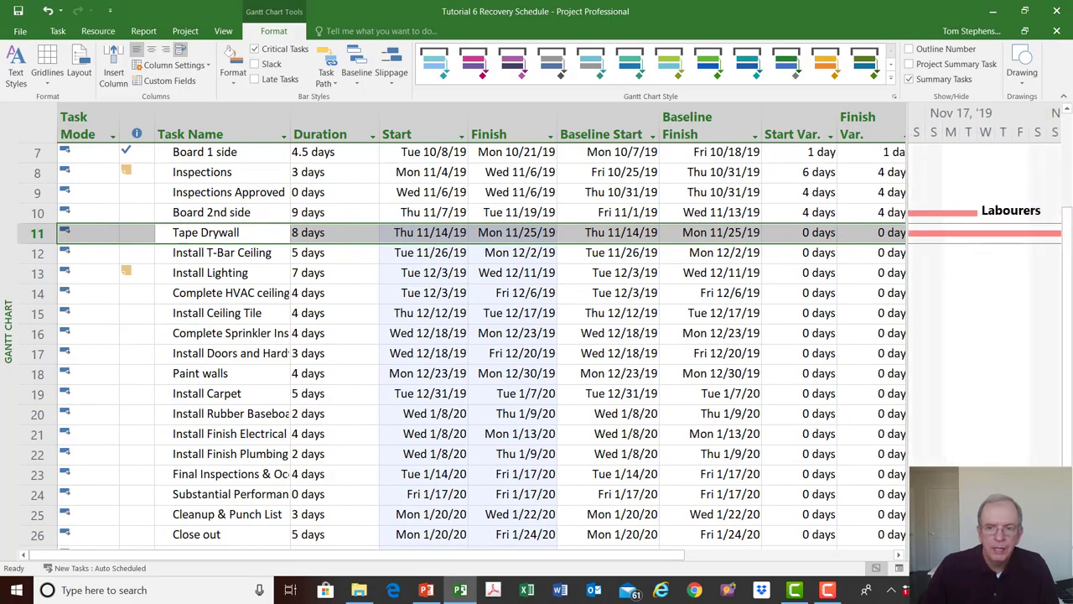
pyautogui.click(1055, 554)
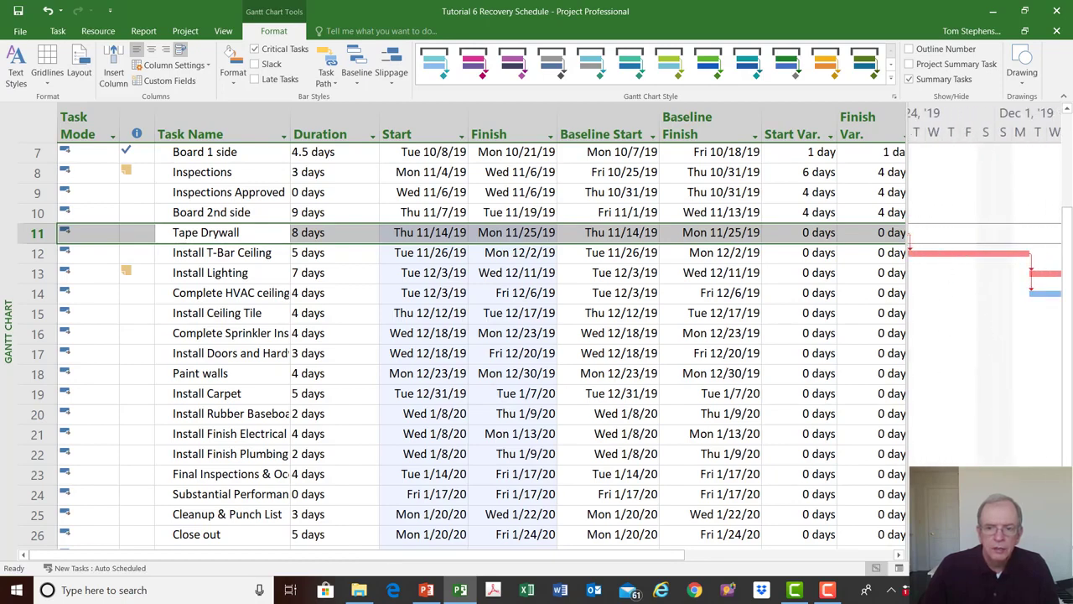
pyautogui.click(915, 554)
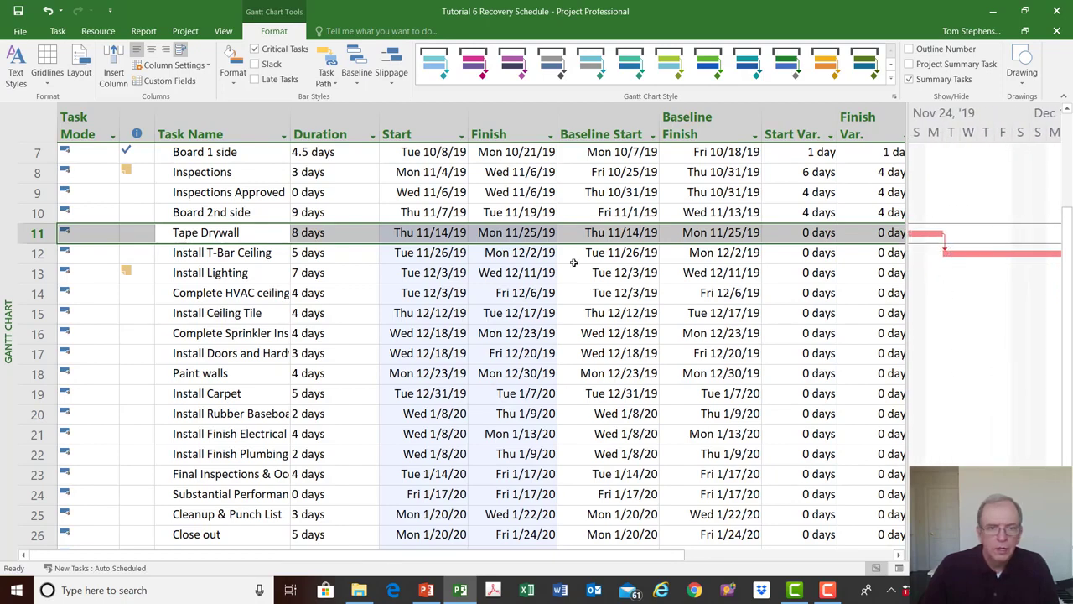
# - Add Board 2nd side as a second predecessor of Install T-Bar Ceiling, Finish-to-Start (FS) with 0d lag
pyautogui.click(231, 259)
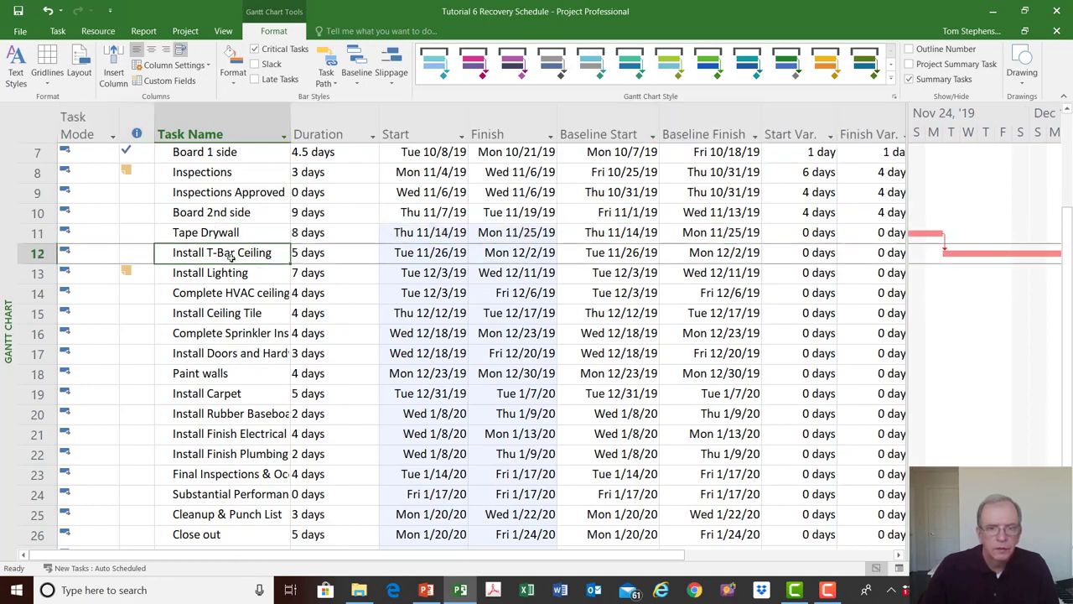
pyautogui.doubleClick(188, 254)
pyautogui.moveTo(400, 164); pyautogui.dragTo(454, 288)
pyautogui.click(507, 371)
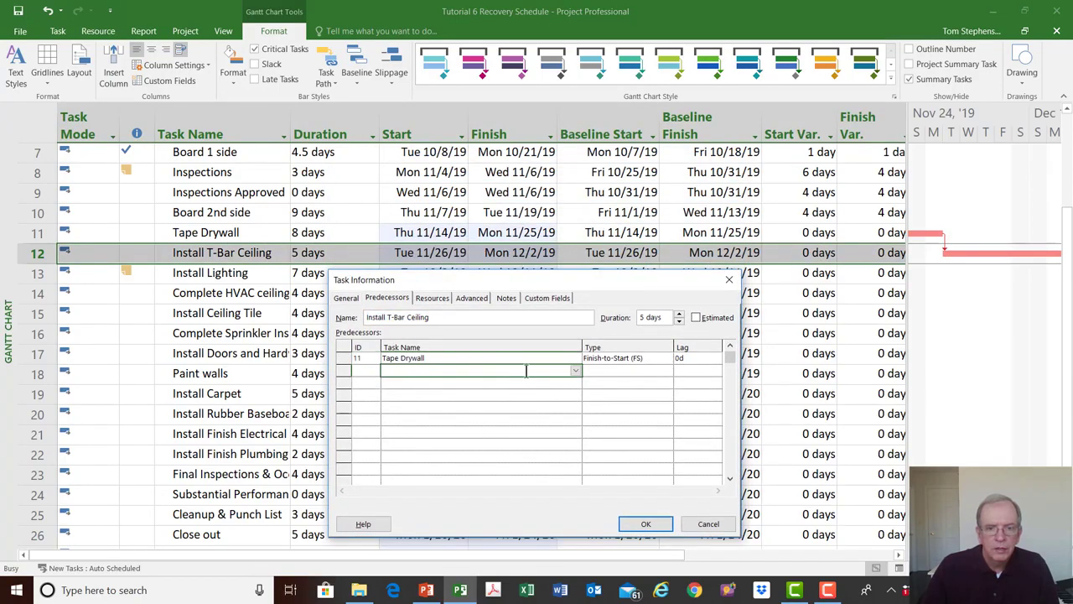
pyautogui.click(575, 372)
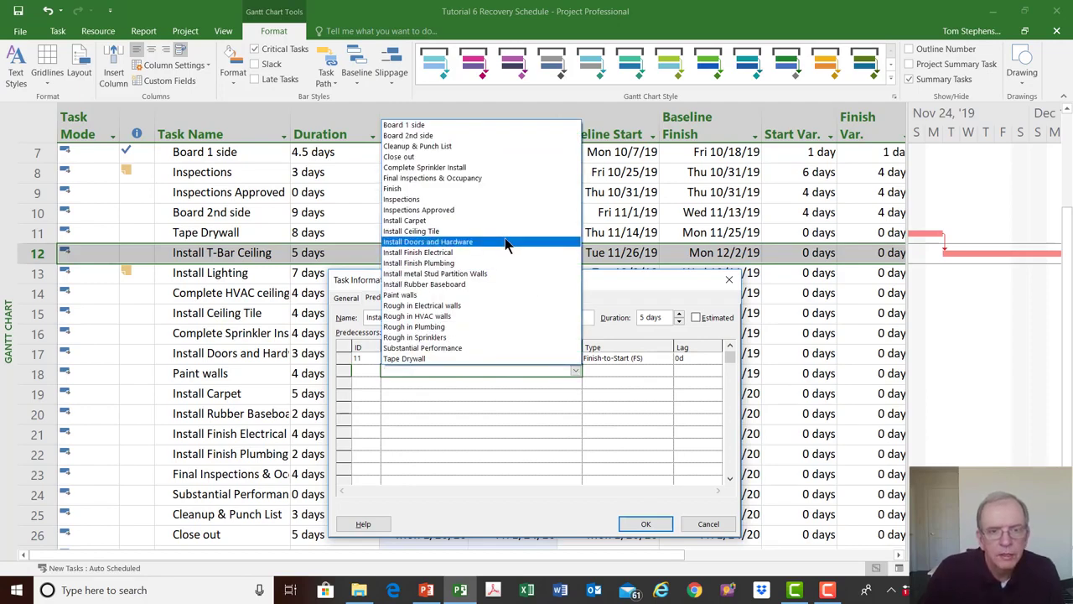
pyautogui.click(476, 136)
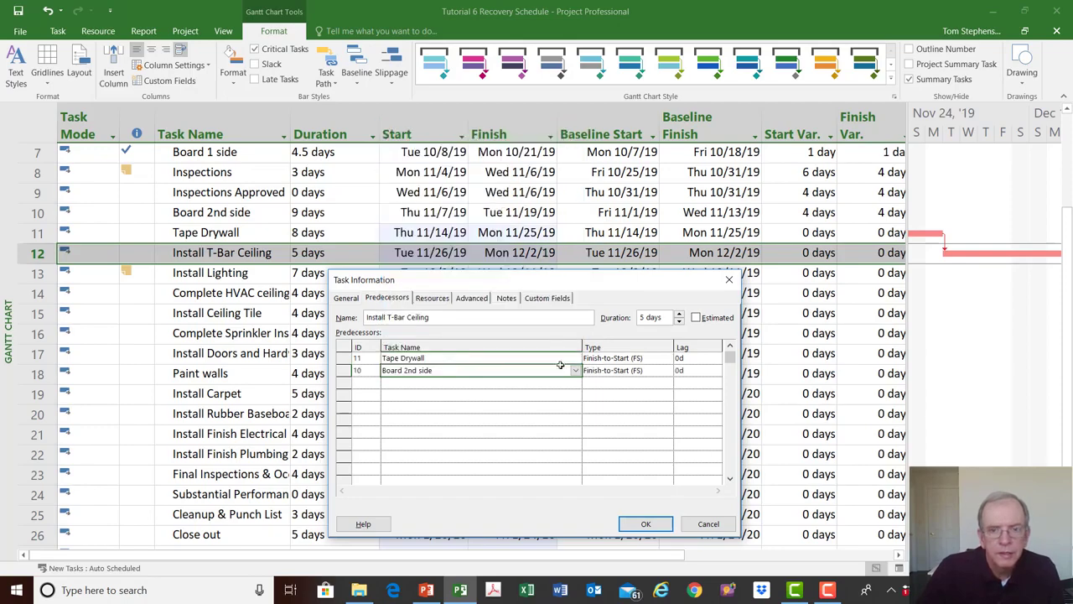
pyautogui.click(647, 524)
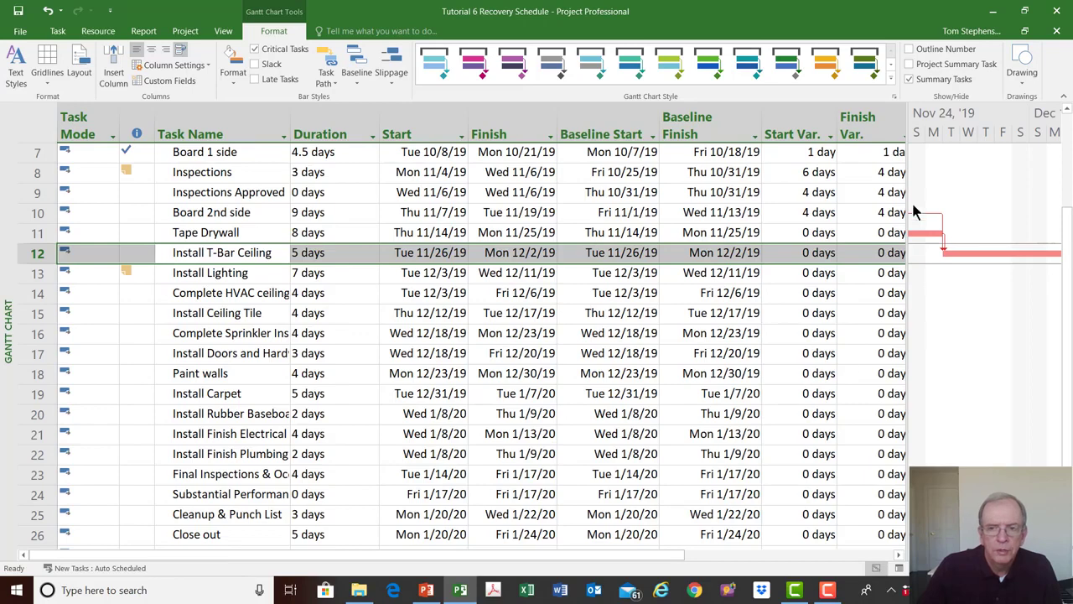
# - Examine the link from Board 2nd side to Install T-Bar Ceiling alongside the overlapping Tape Drywall bar
pyautogui.click(916, 555)
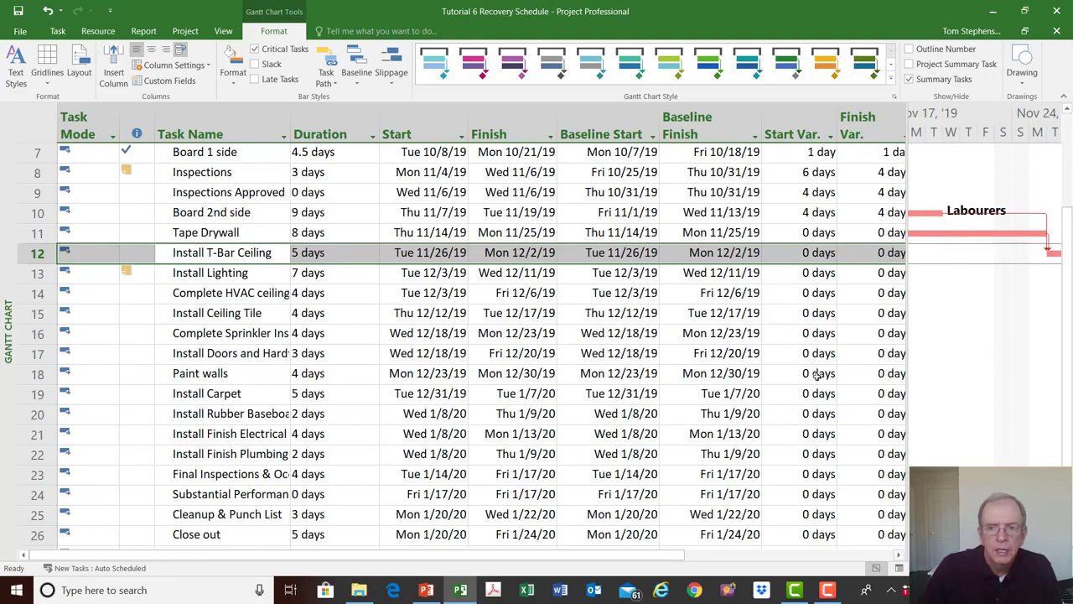
pyautogui.click(631, 335)
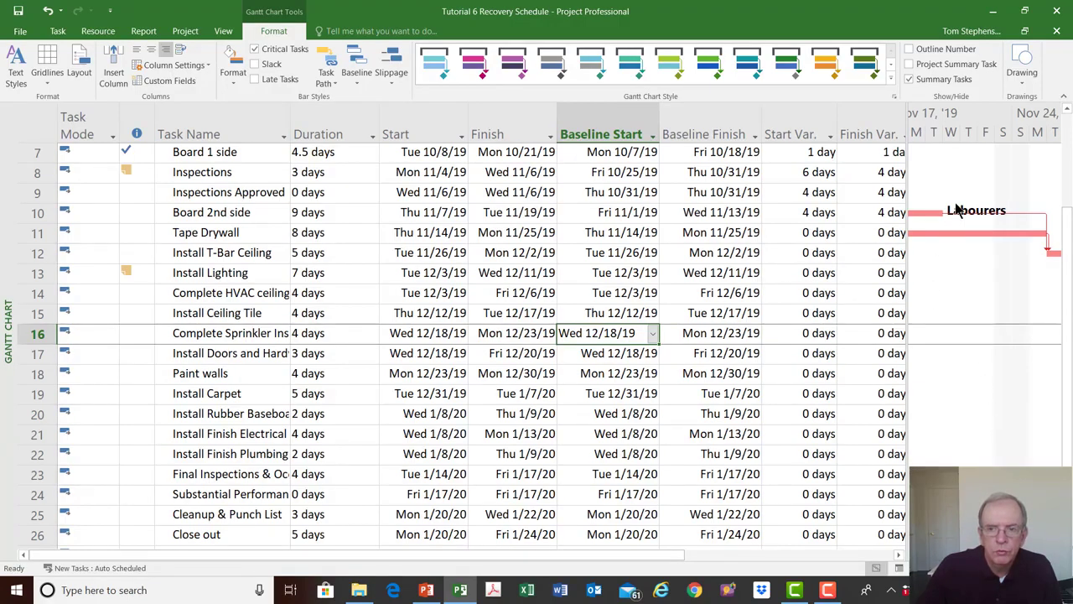
pyautogui.click(916, 554)
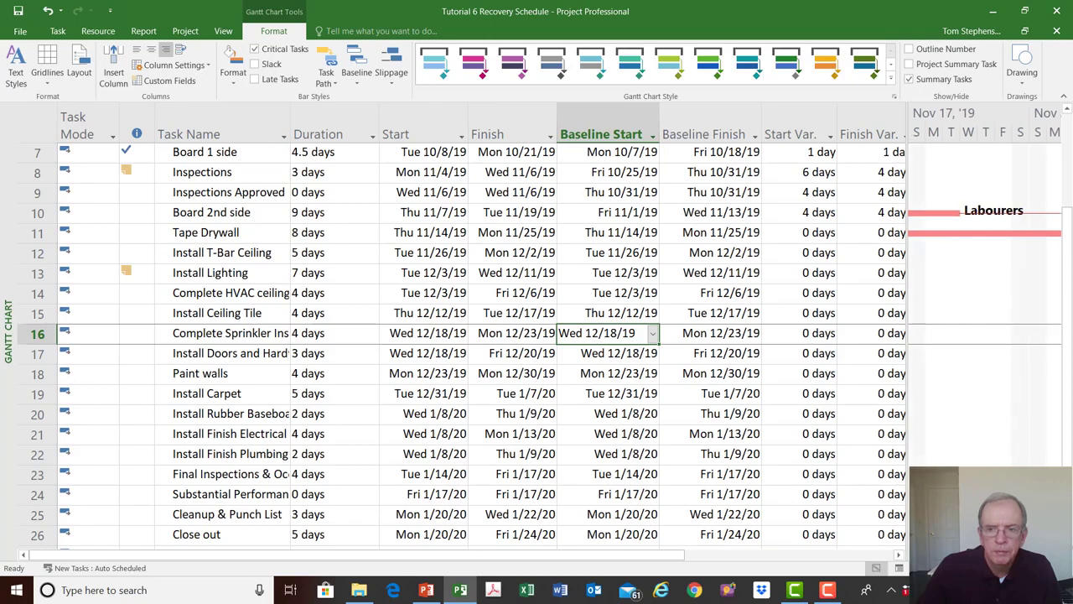
pyautogui.click(915, 554)
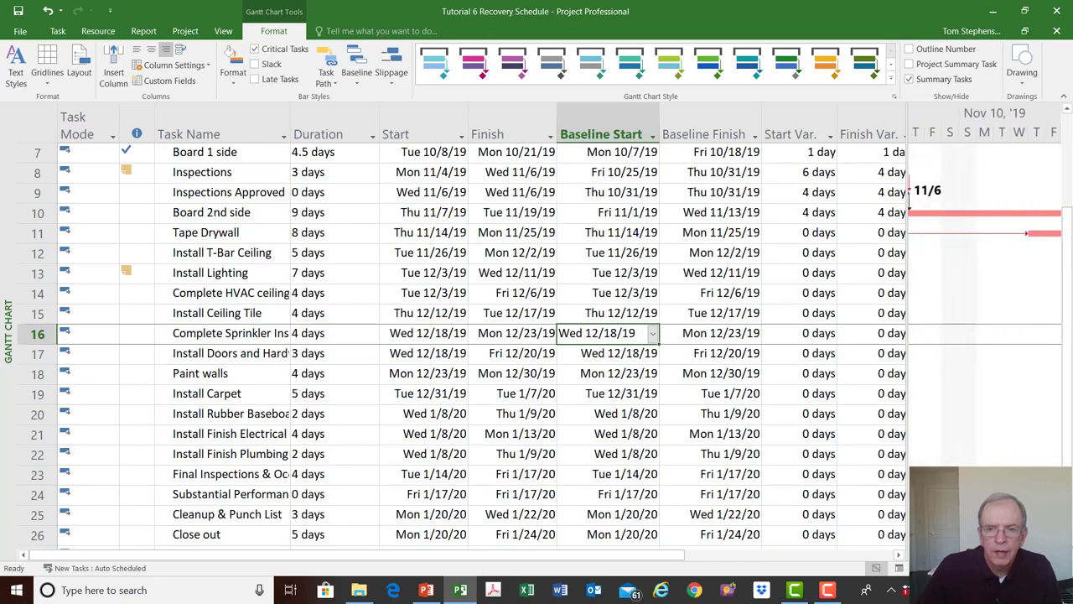
pyautogui.click(915, 554)
pyautogui.click(915, 554)
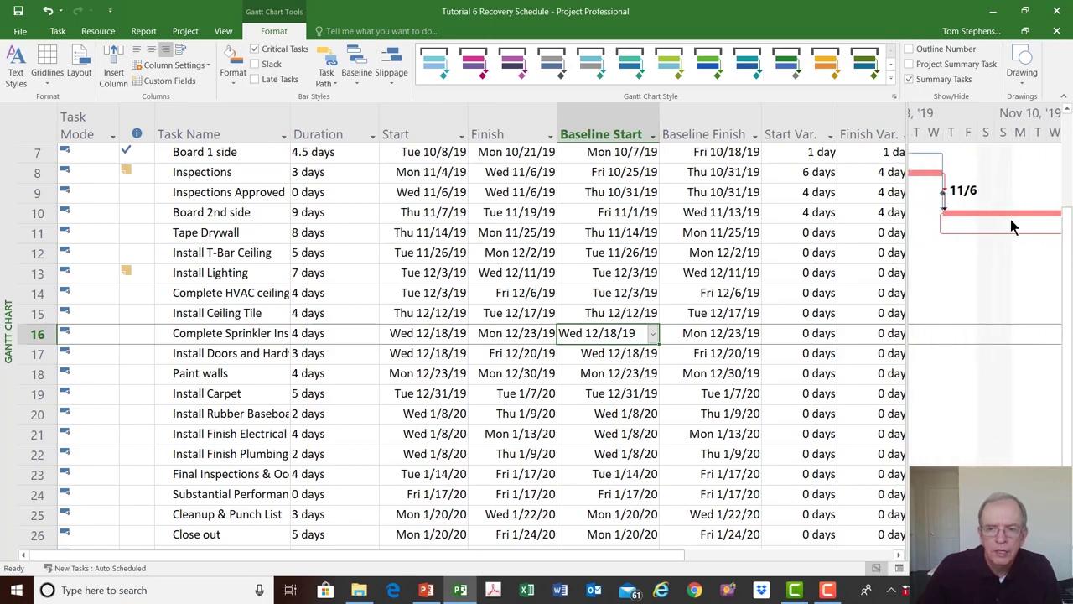
pyautogui.click(1056, 555)
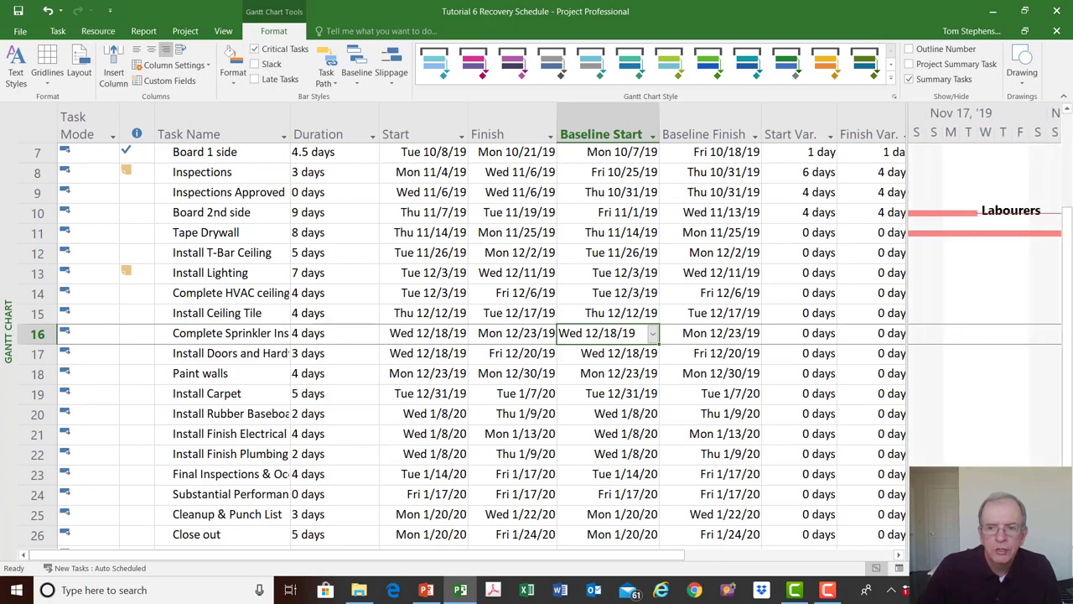
pyautogui.click(1056, 554)
pyautogui.click(1057, 554)
pyautogui.click(1056, 554)
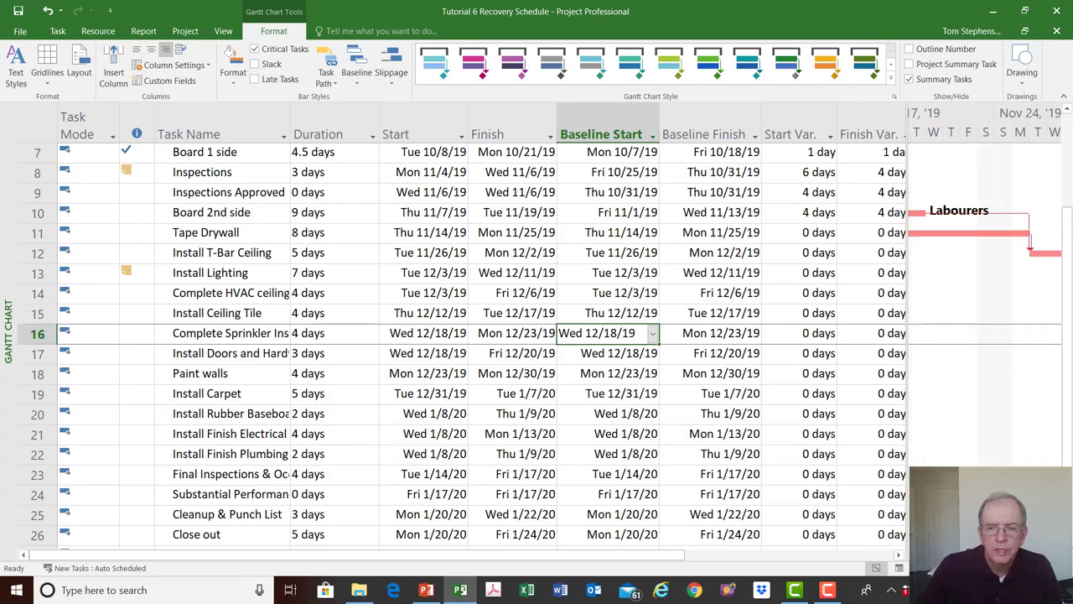
pyautogui.click(1056, 554)
pyautogui.click(1056, 554)
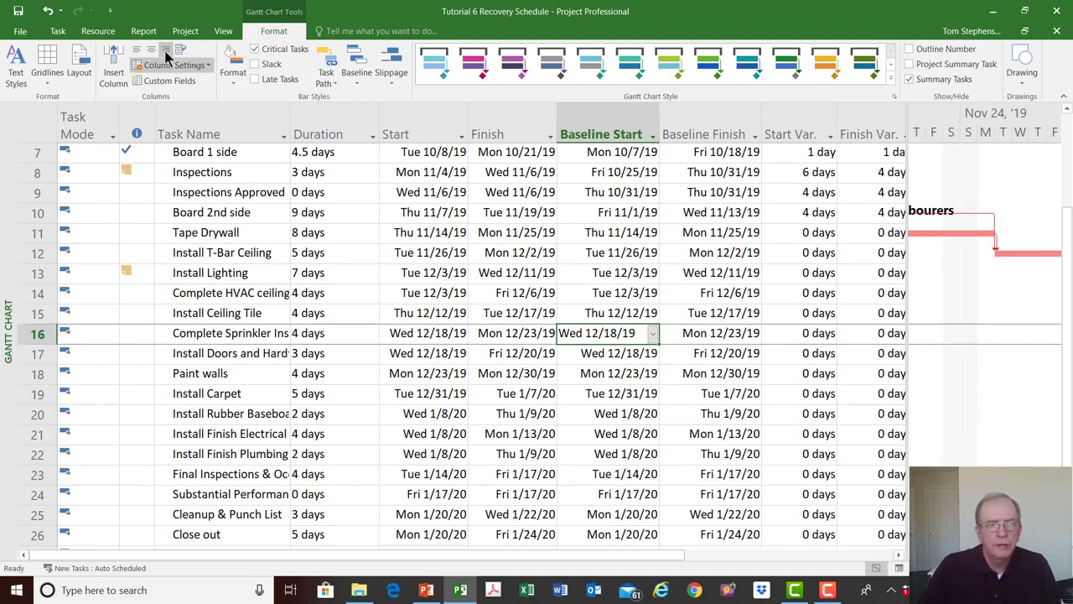
# - Undo the added Install T-Bar Ceiling predecessor and the Start-to-Start change on the link to Tape Drywall
pyautogui.click(48, 12)
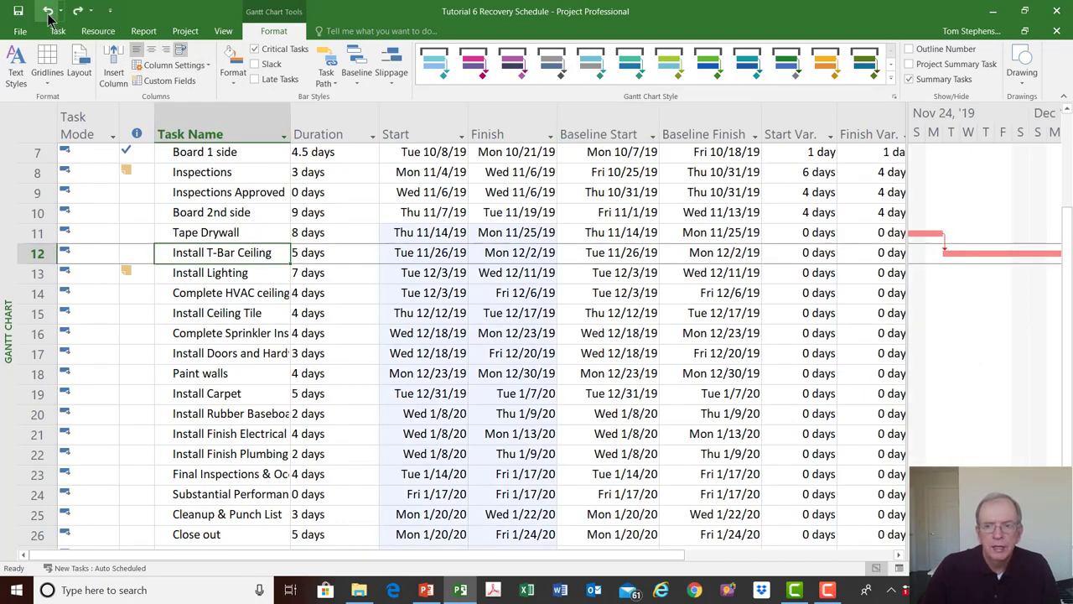
pyautogui.click(48, 12)
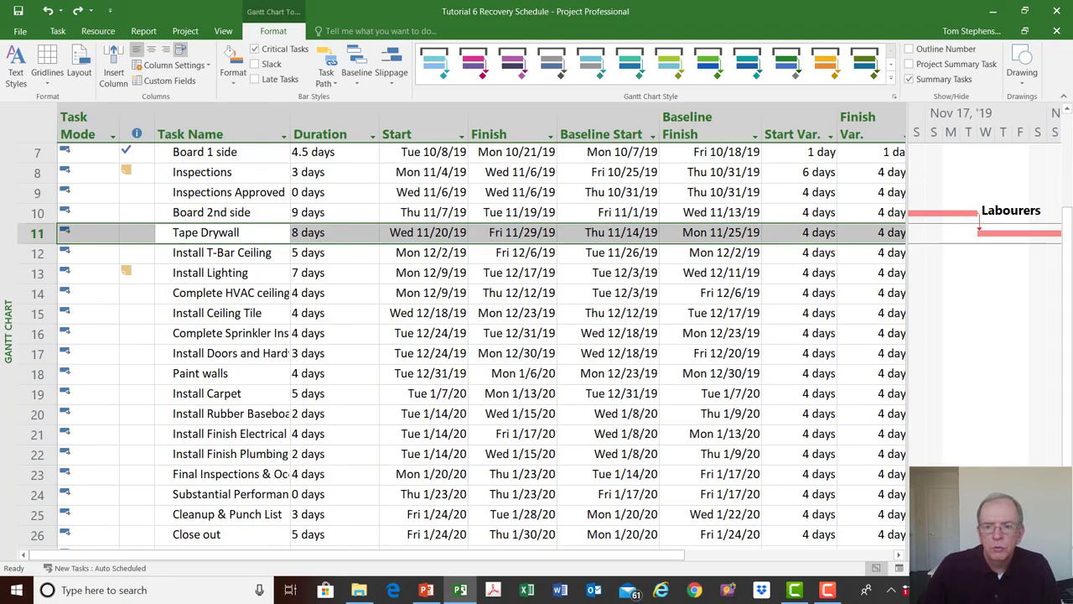
# - Give the Finish-to-Start dependency from Board 2nd side to Tape Drywall a negative lag that brings Tape Drywall's start to Thu 11/14/19
pyautogui.click(1055, 554)
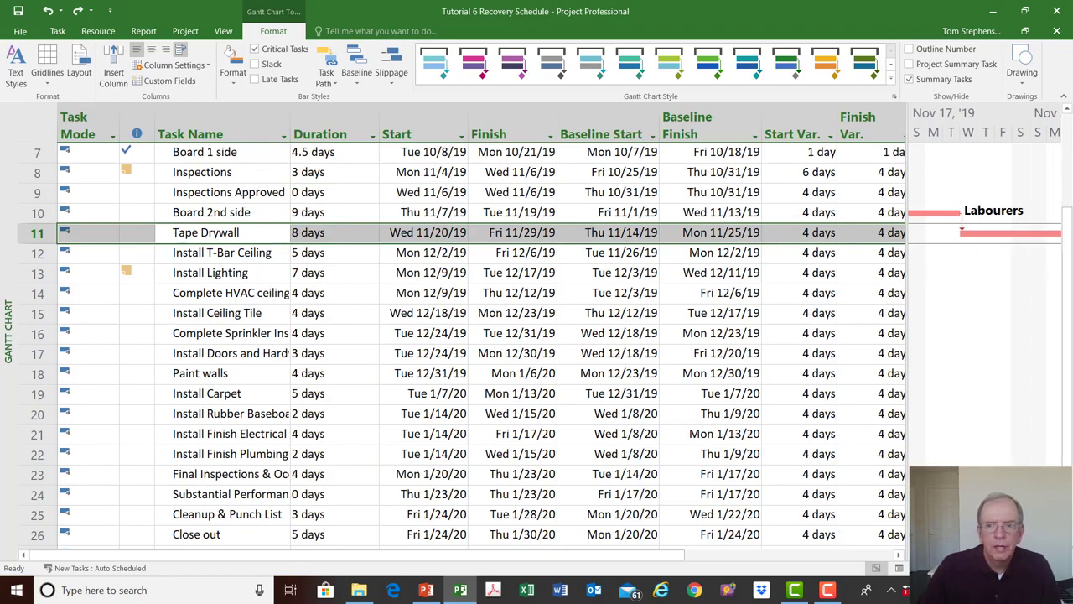
pyautogui.click(915, 554)
pyautogui.click(915, 554)
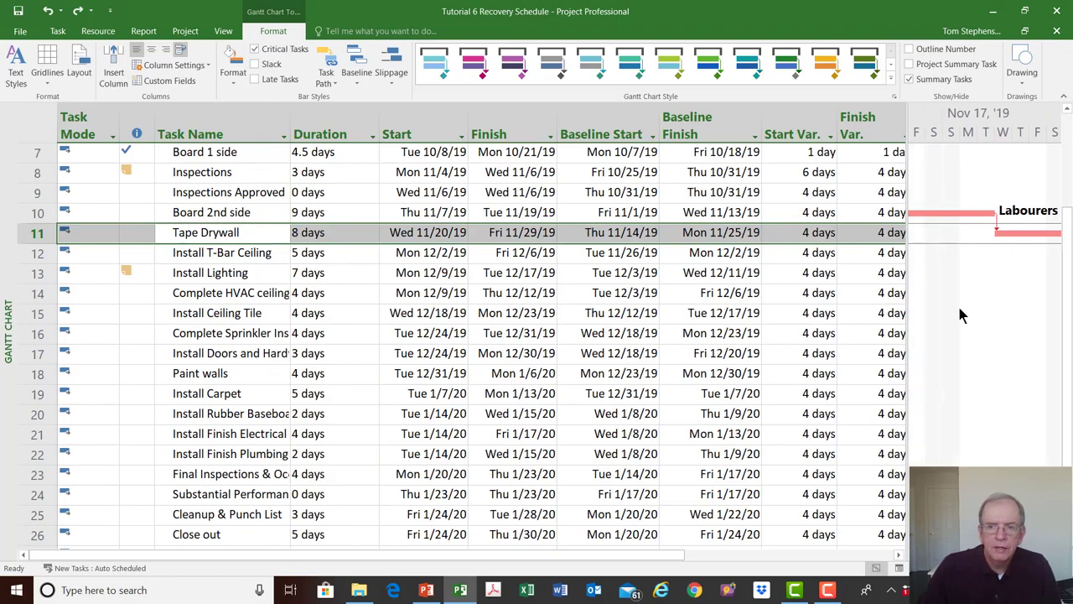
pyautogui.doubleClick(997, 229)
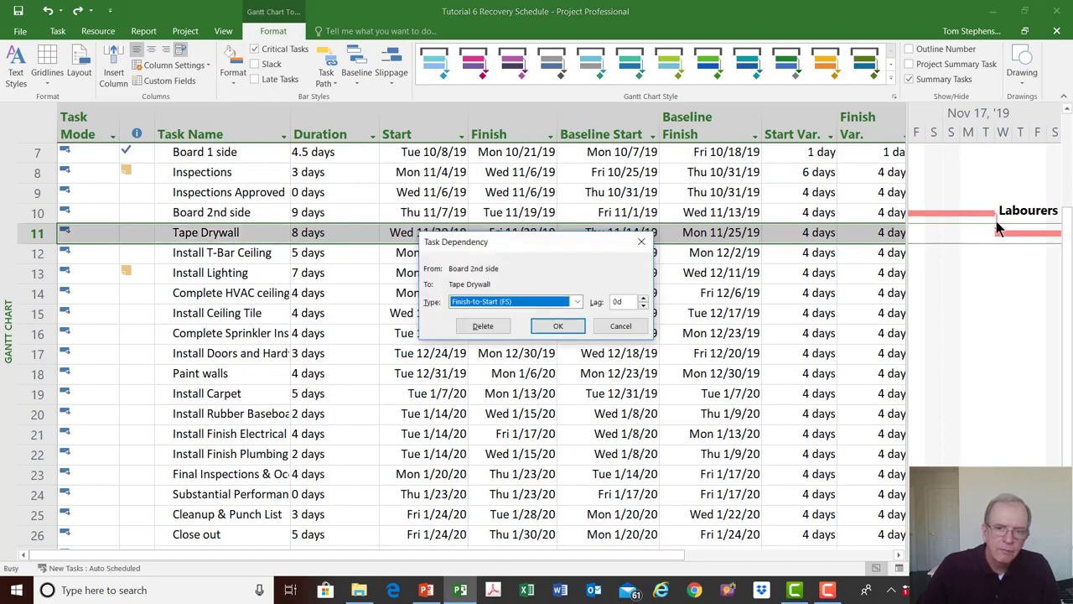
pyautogui.click(643, 299)
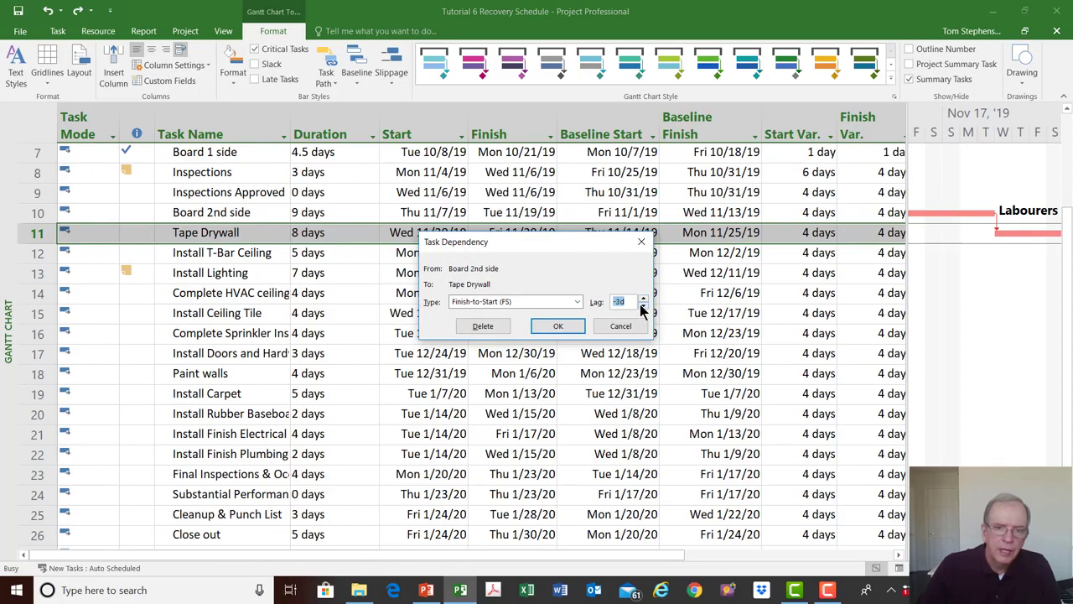
pyautogui.click(577, 326)
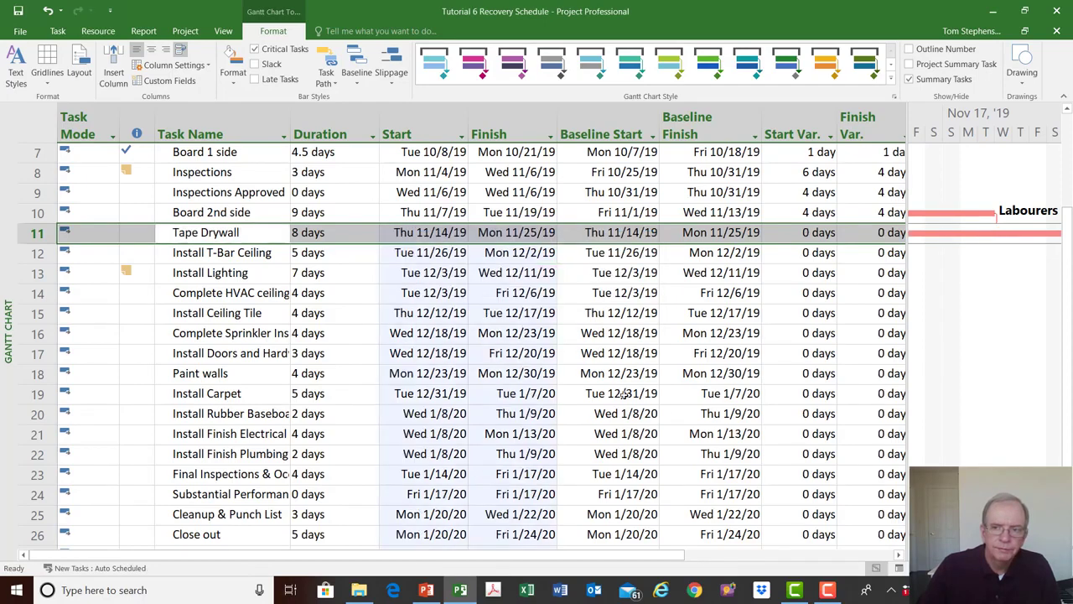
# - Check how the Tape Drywall bar overlaps the end of Board 2nd side and review the start and finish variances of the surrounding tasks
pyautogui.click(916, 555)
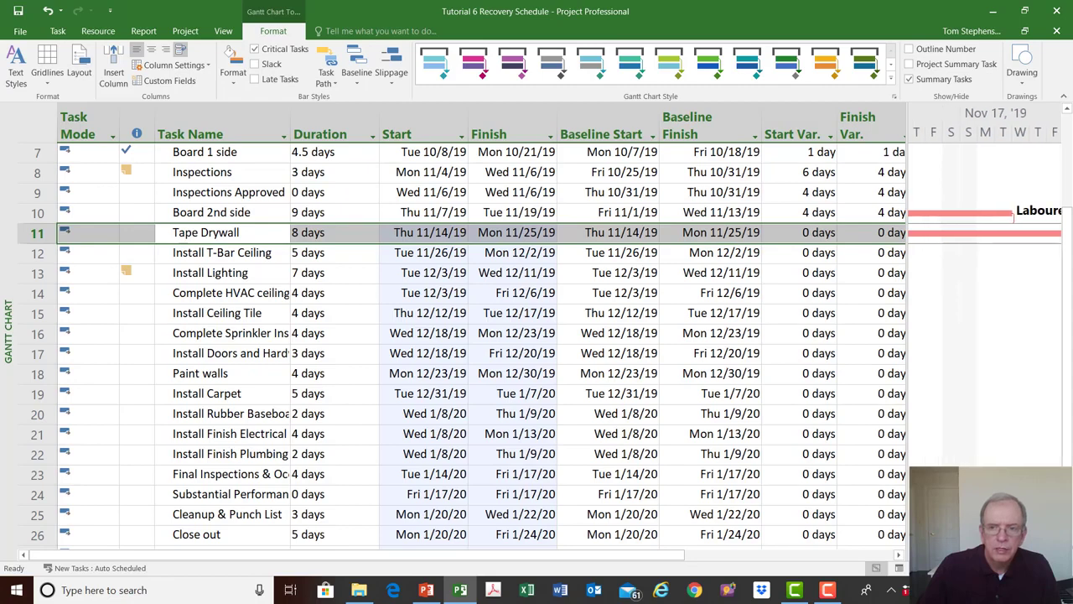
pyautogui.click(916, 554)
pyautogui.click(916, 554)
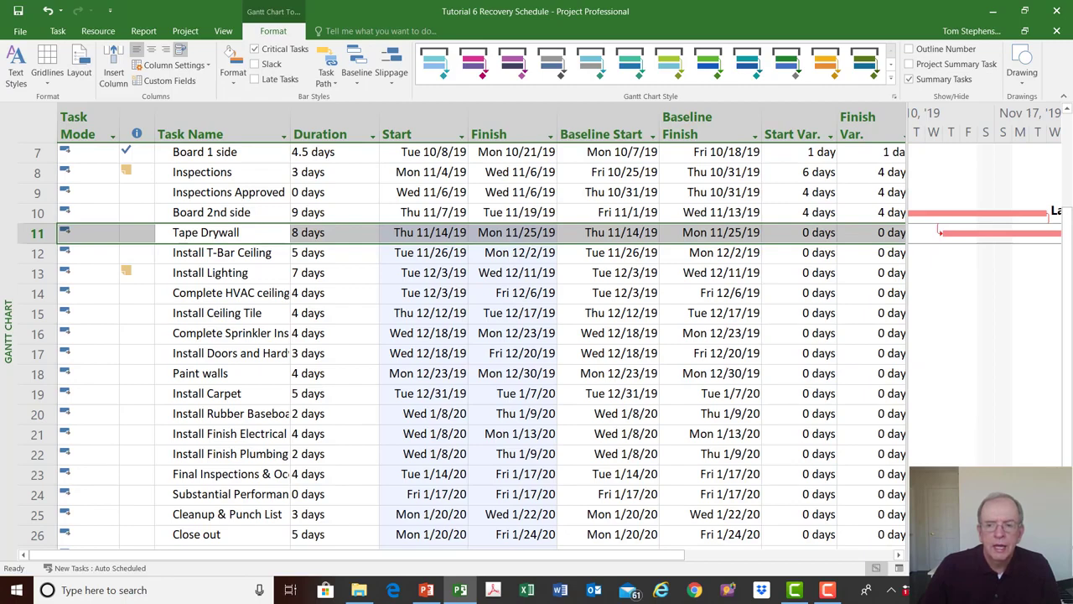
pyautogui.hscroll(1, 985, 302)
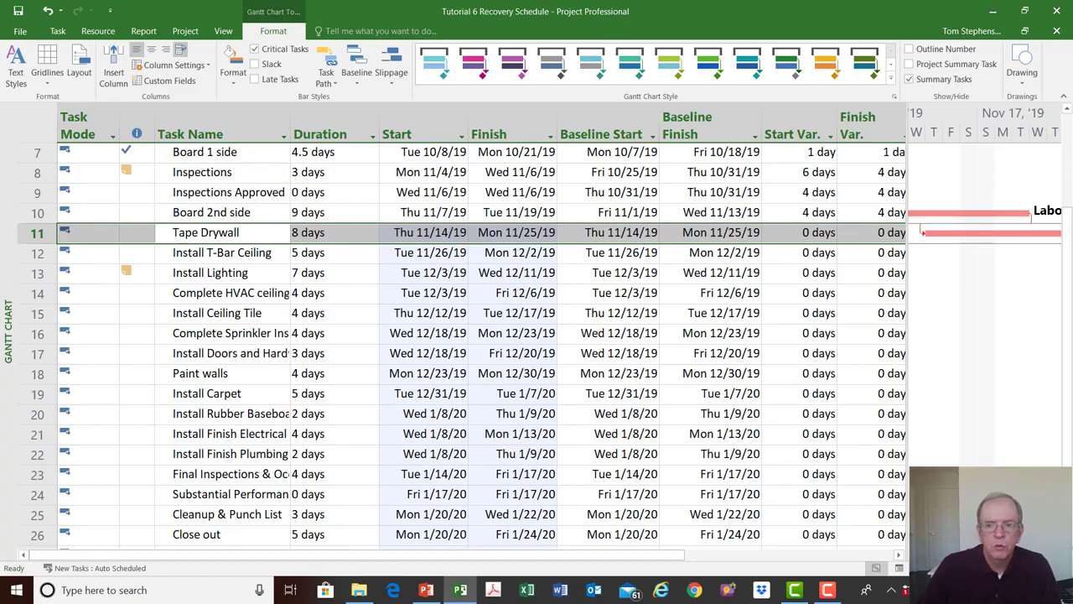
pyautogui.scroll(1, 713, 362)
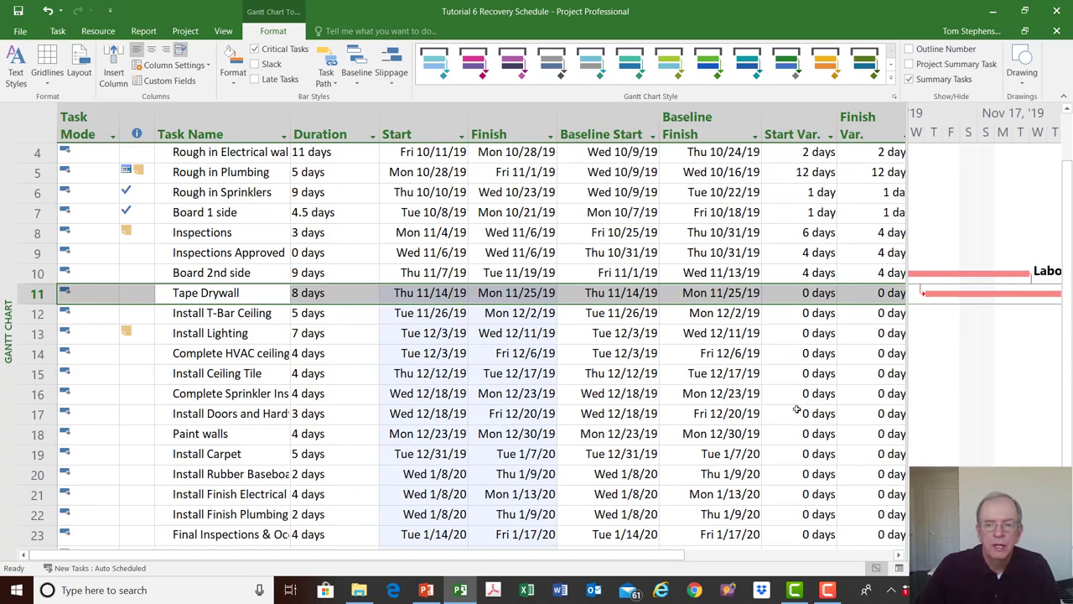
pyautogui.hscroll(-6, 985, 302)
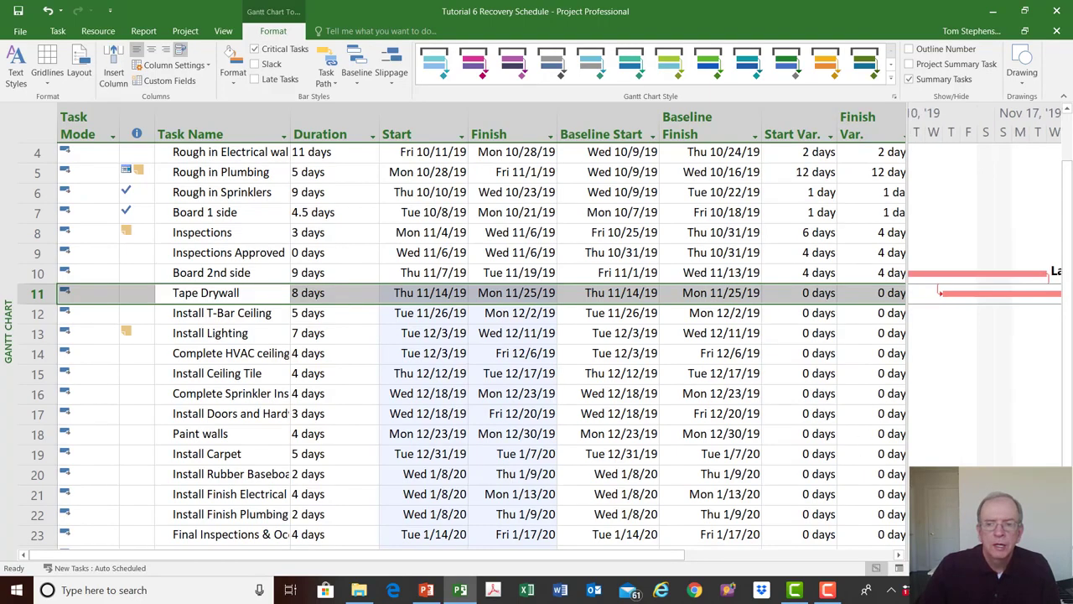
pyautogui.hscroll(-2, 908, 269)
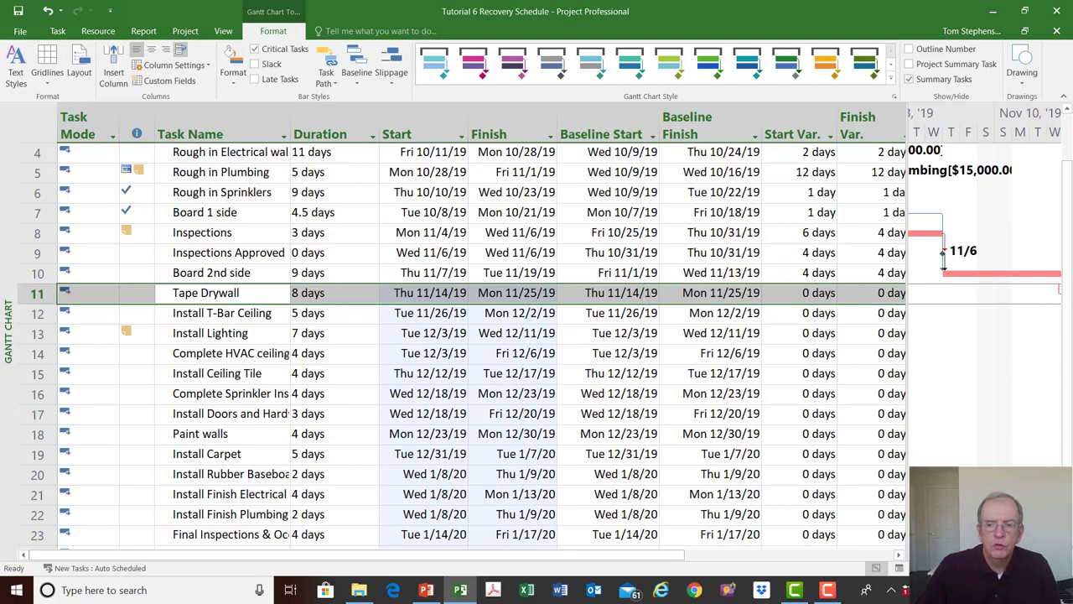
pyautogui.hscroll(3, 985, 302)
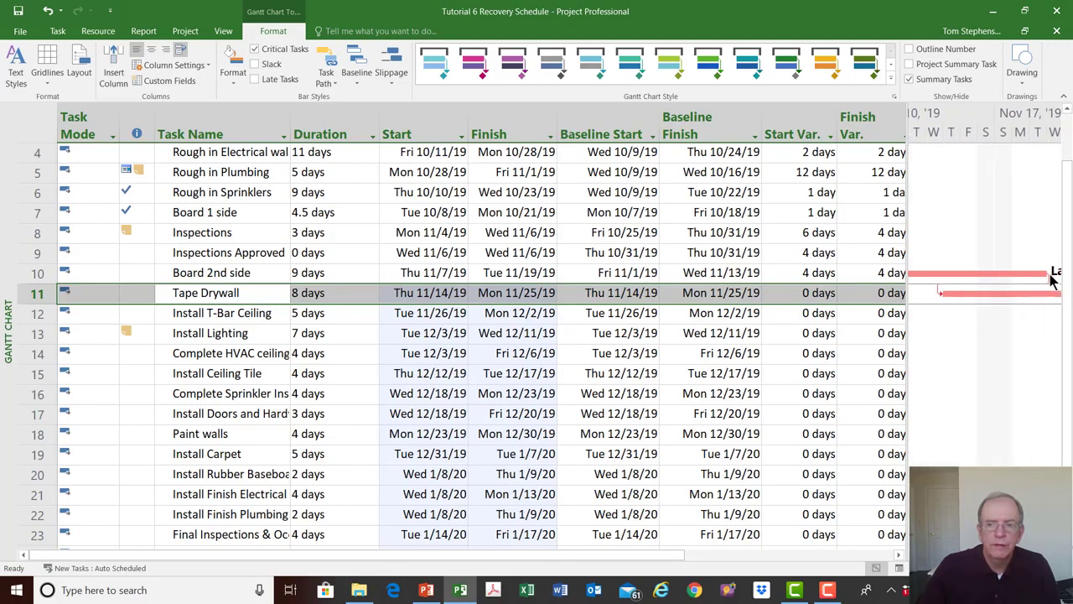
pyautogui.click(488, 399)
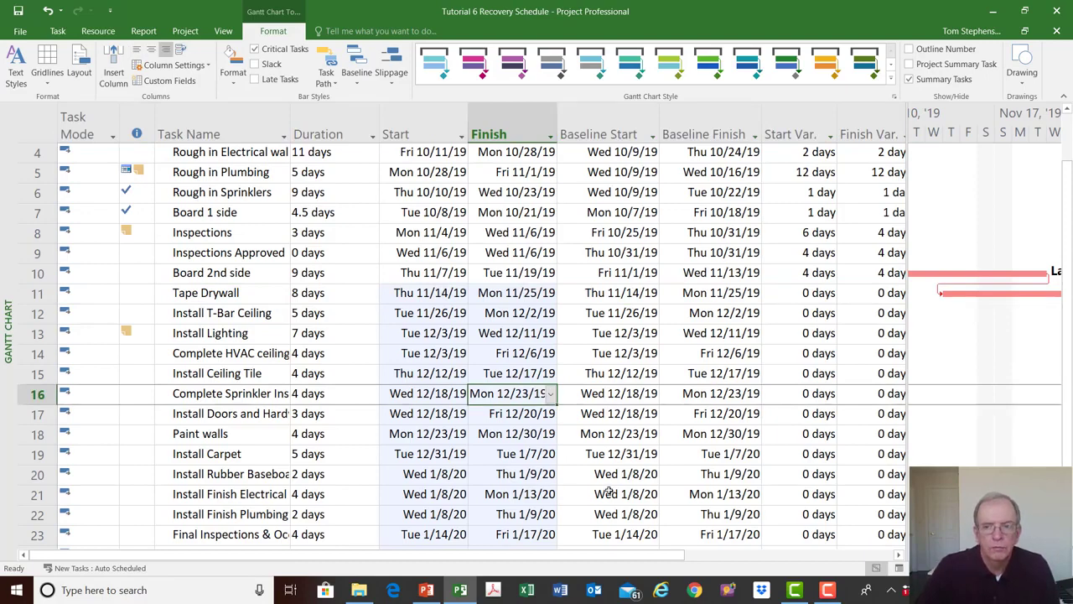
# - Review the start and finish variances down to the Finish task and switch to the Tracking Gantt view
pyautogui.click(1055, 555)
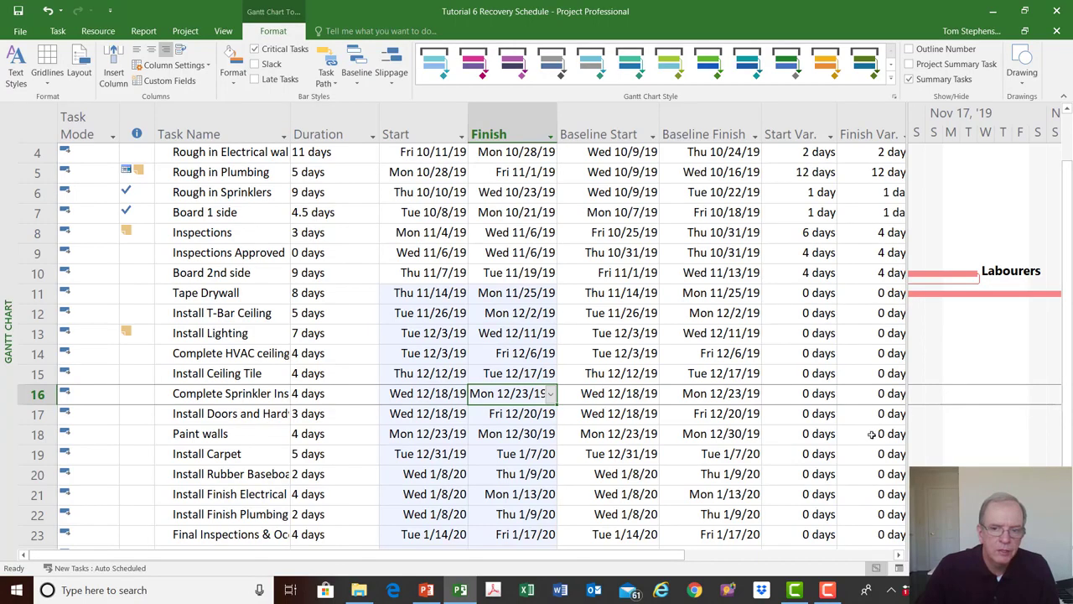
pyautogui.scroll(-3, 872, 423)
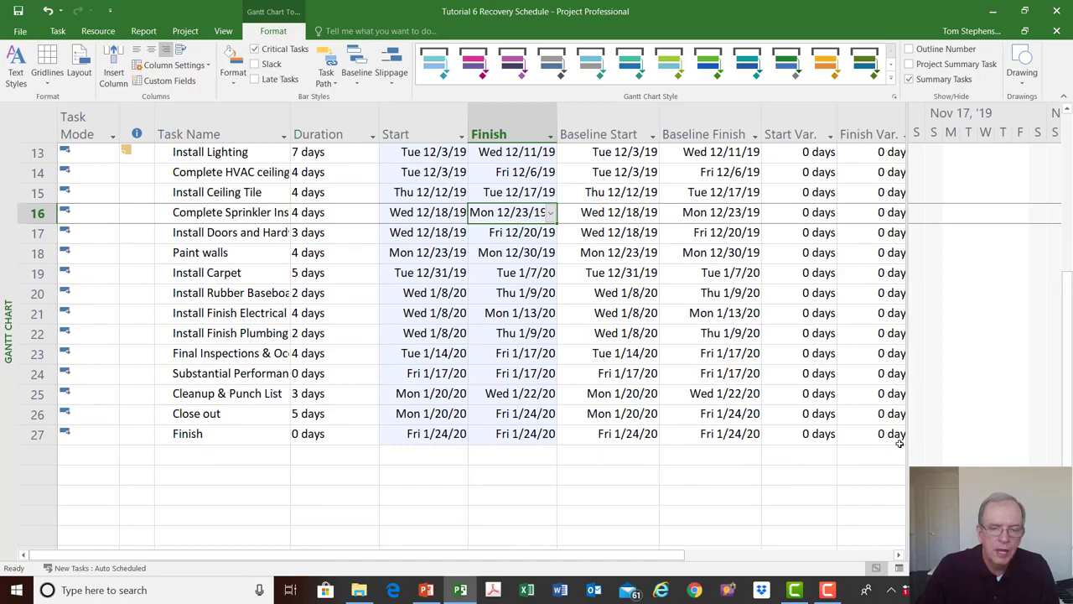
pyautogui.scroll(2, 899, 442)
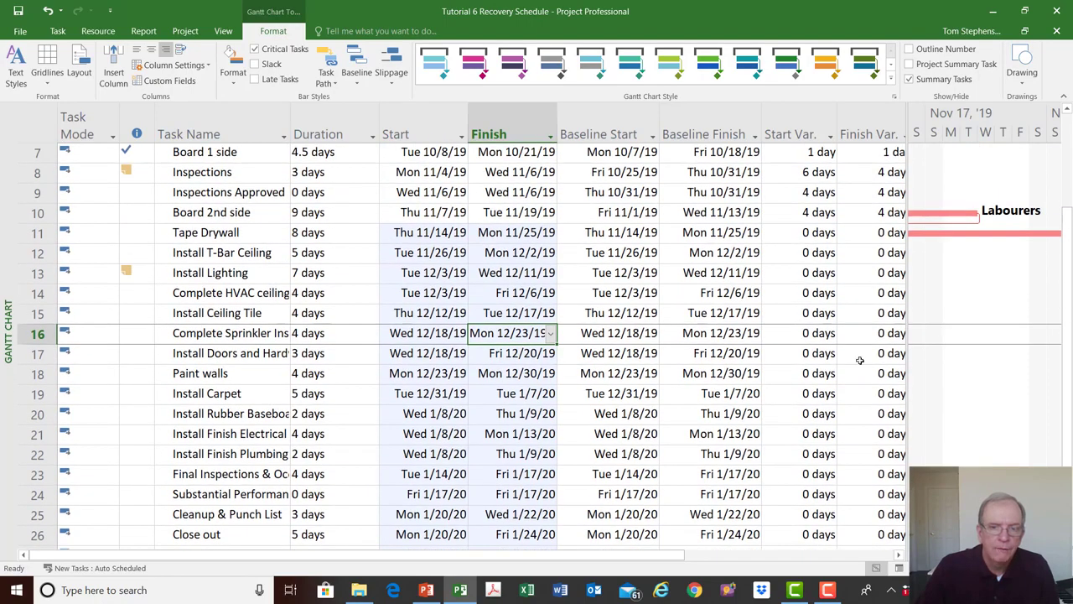
pyautogui.rightClick(4, 211)
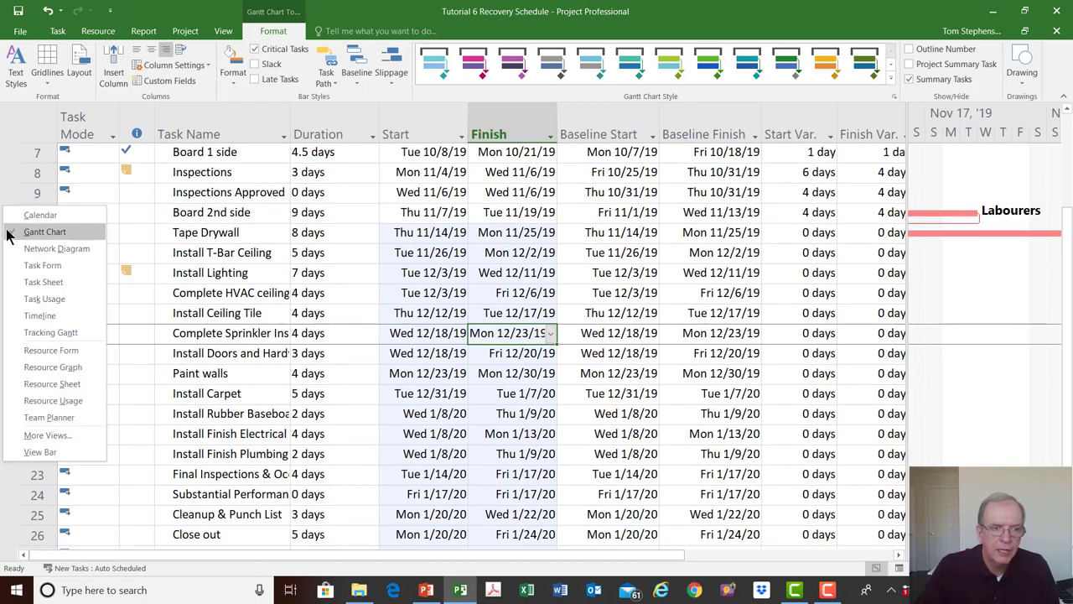
pyautogui.click(42, 333)
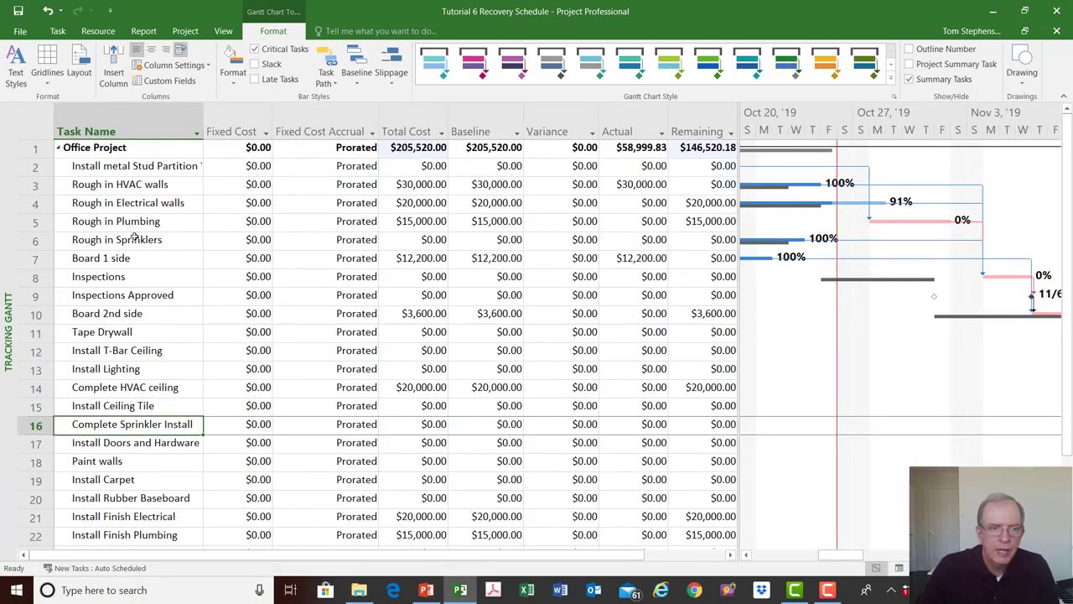
# - Apply the Variance table to the Tracking Gantt and widen the table area to show the Finish Var. column
pyautogui.rightClick(49, 106)
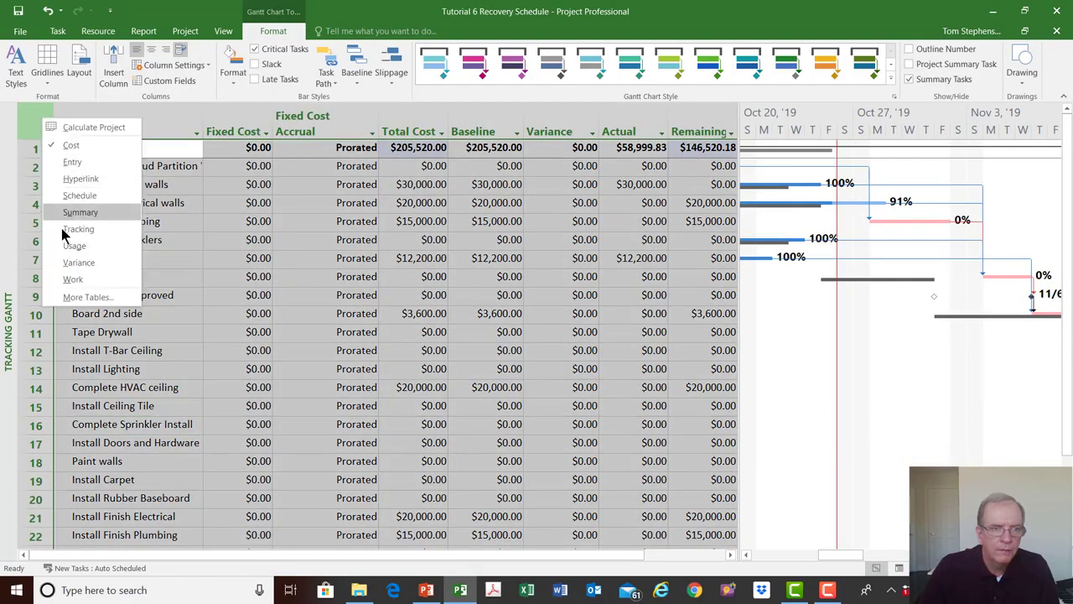
pyautogui.click(33, 119)
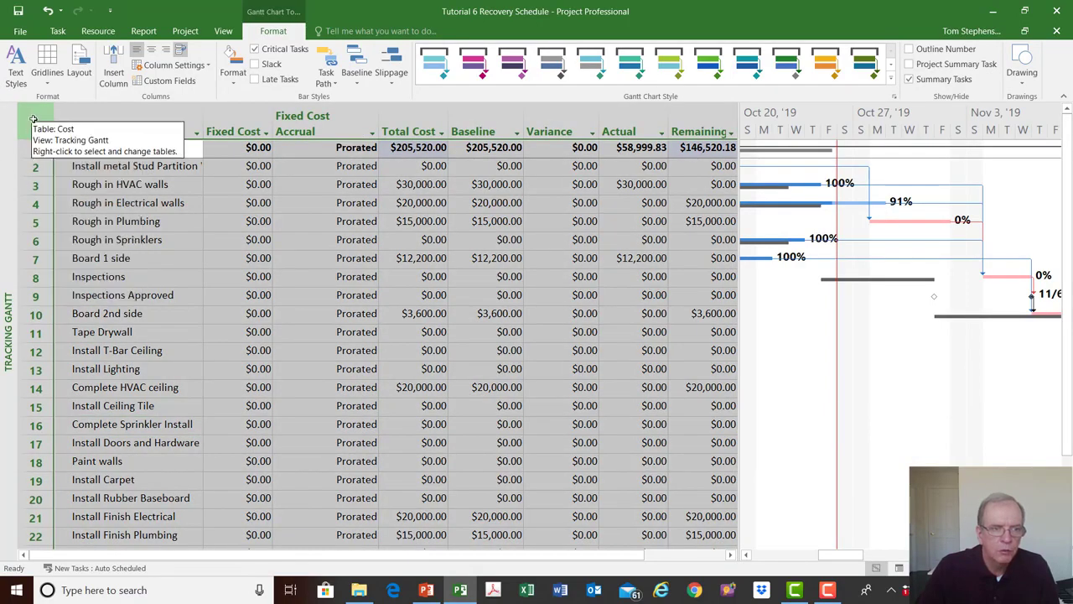
pyautogui.rightClick(34, 119)
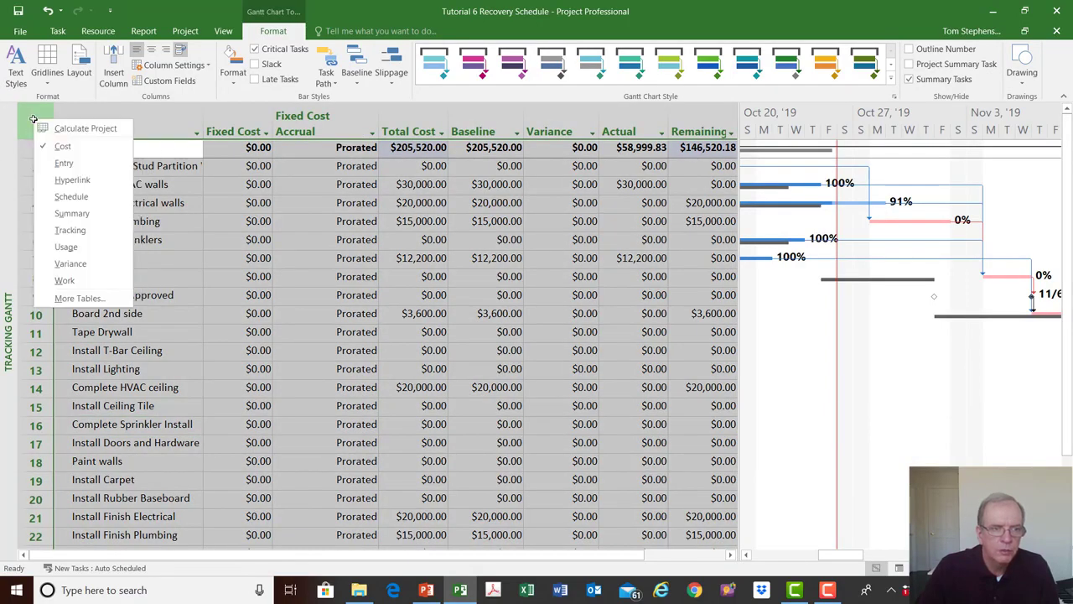
pyautogui.click(70, 263)
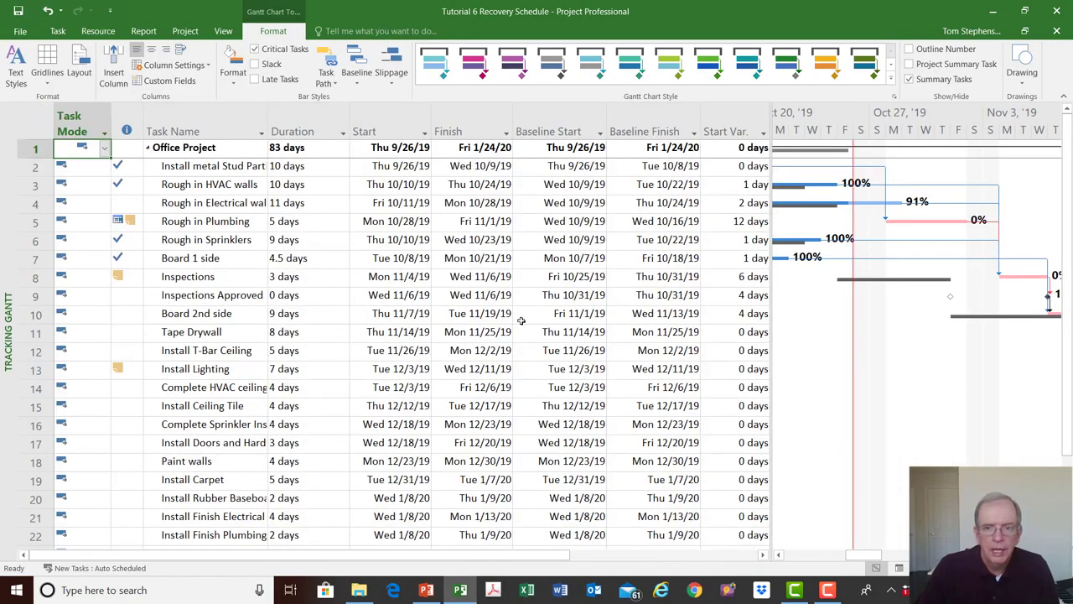
pyautogui.moveTo(773, 297); pyautogui.dragTo(841, 296)
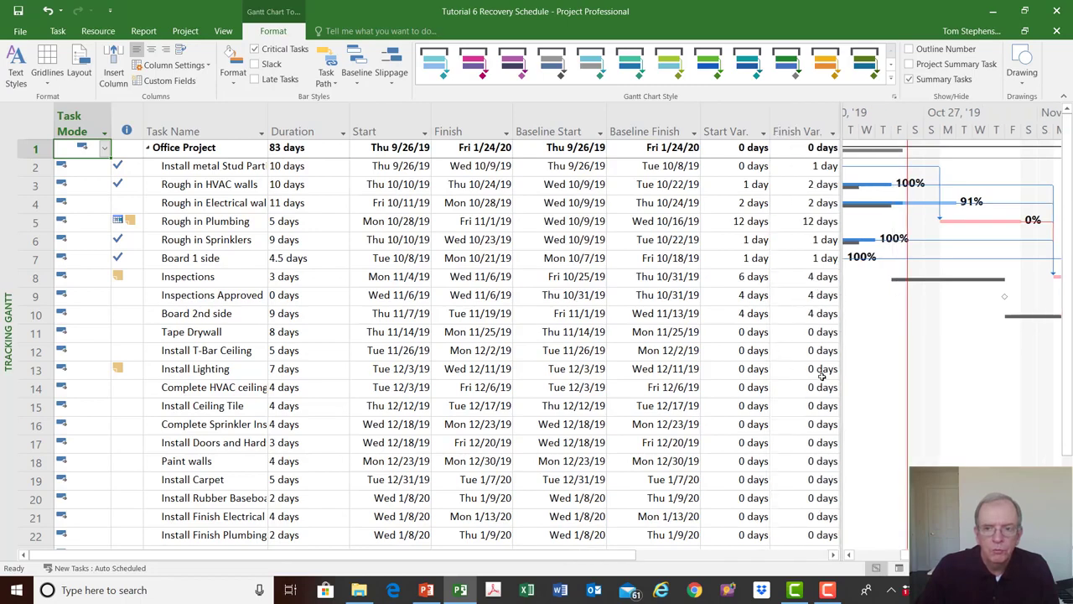
# - Compare the scheduled task bars with their baseline bars from November through mid-January, and save the project
pyautogui.click(1056, 554)
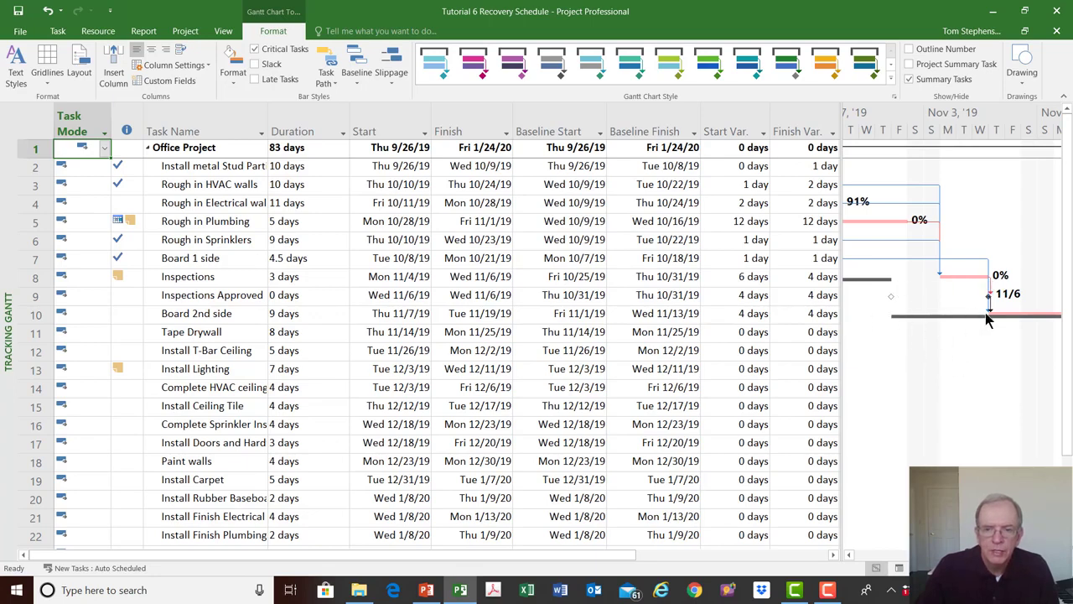
pyautogui.hscroll(5, 951, 336)
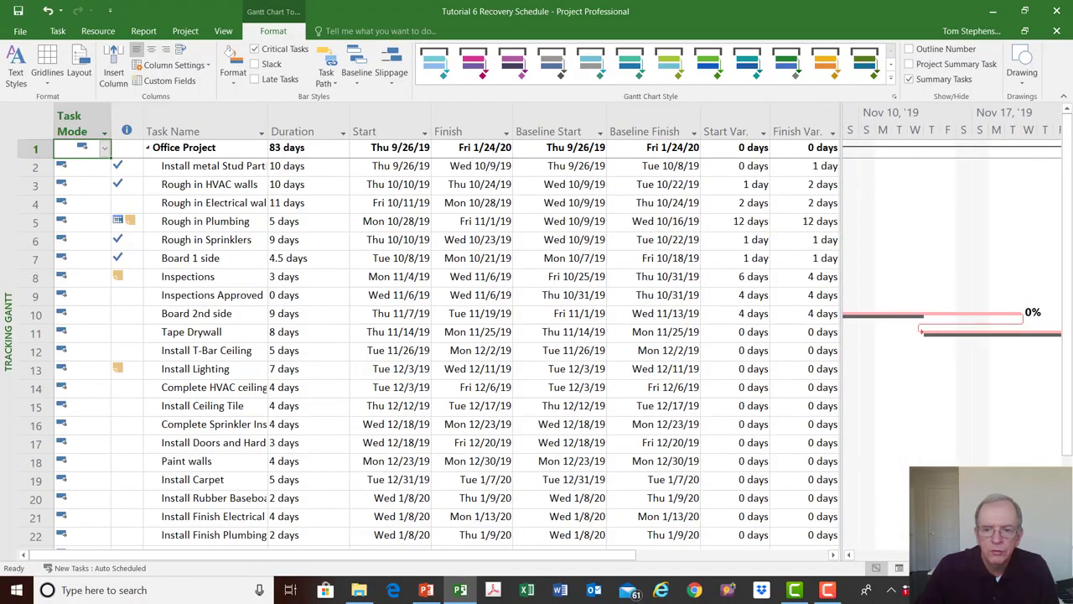
pyautogui.hscroll(6, 952, 335)
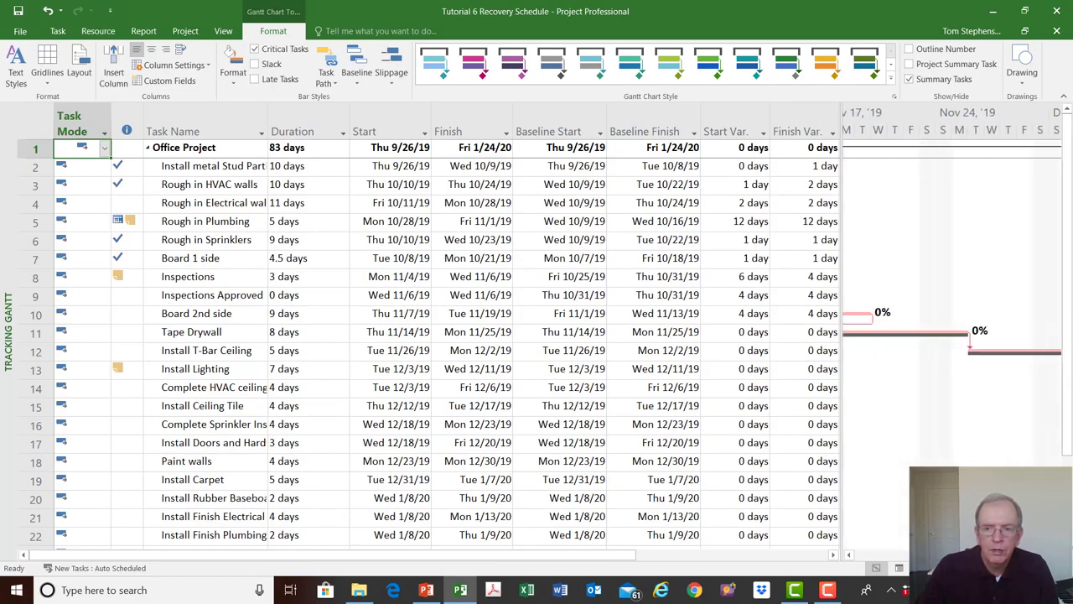
pyautogui.hscroll(8, 951, 336)
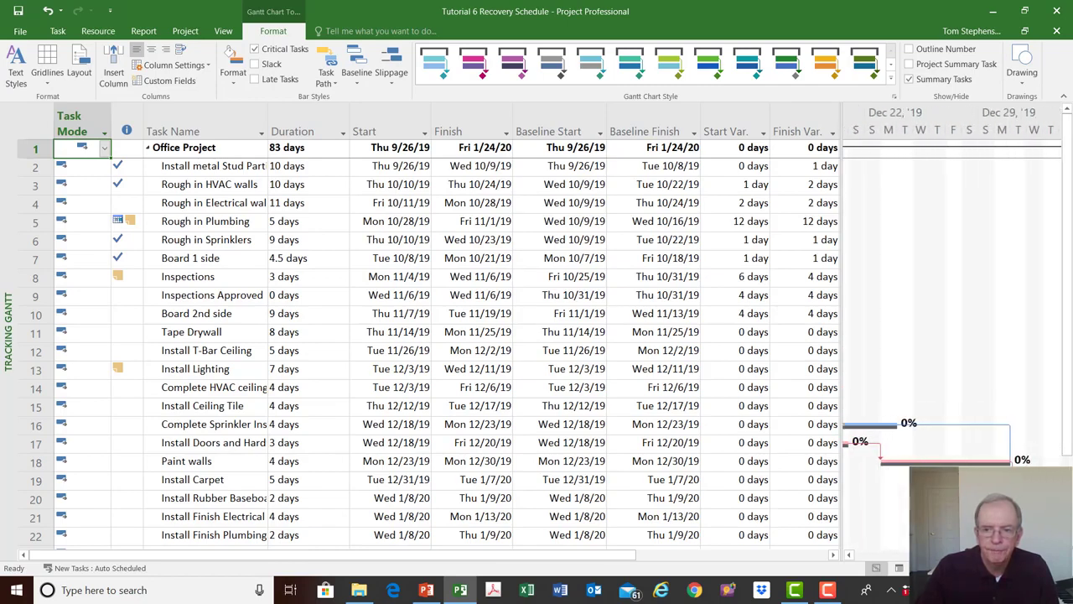
pyautogui.hscroll(4, 952, 335)
pyautogui.scroll(-2, 951, 336)
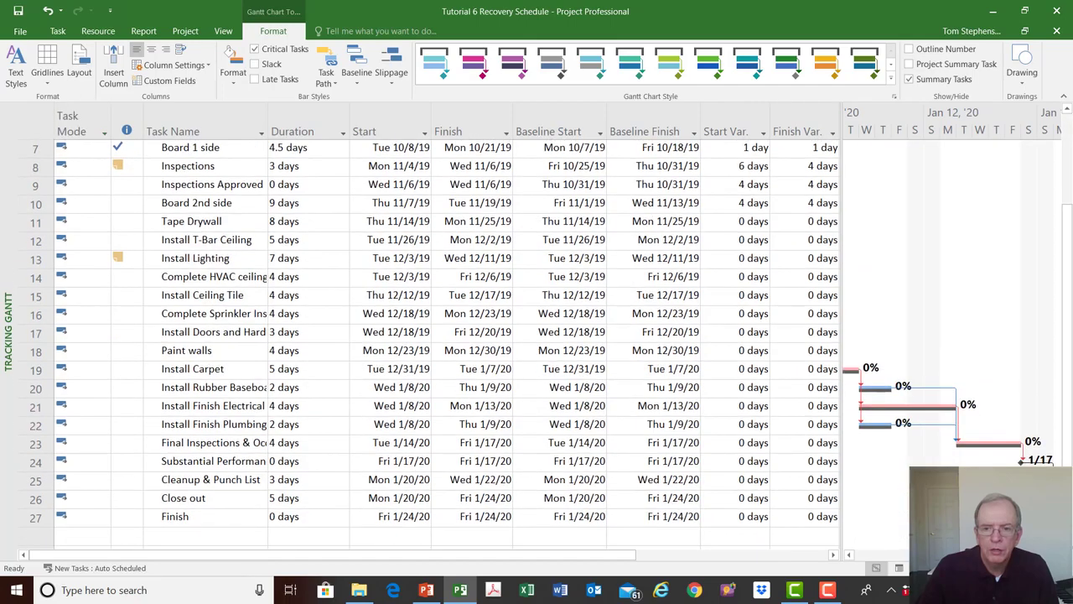
pyautogui.scroll(2, 453, 336)
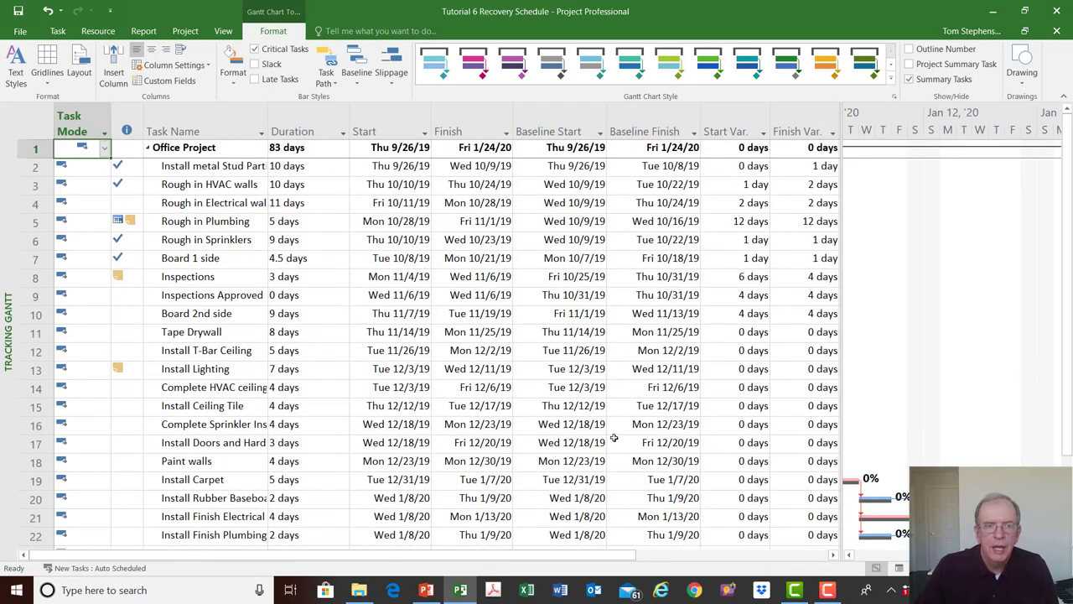
pyautogui.click(18, 11)
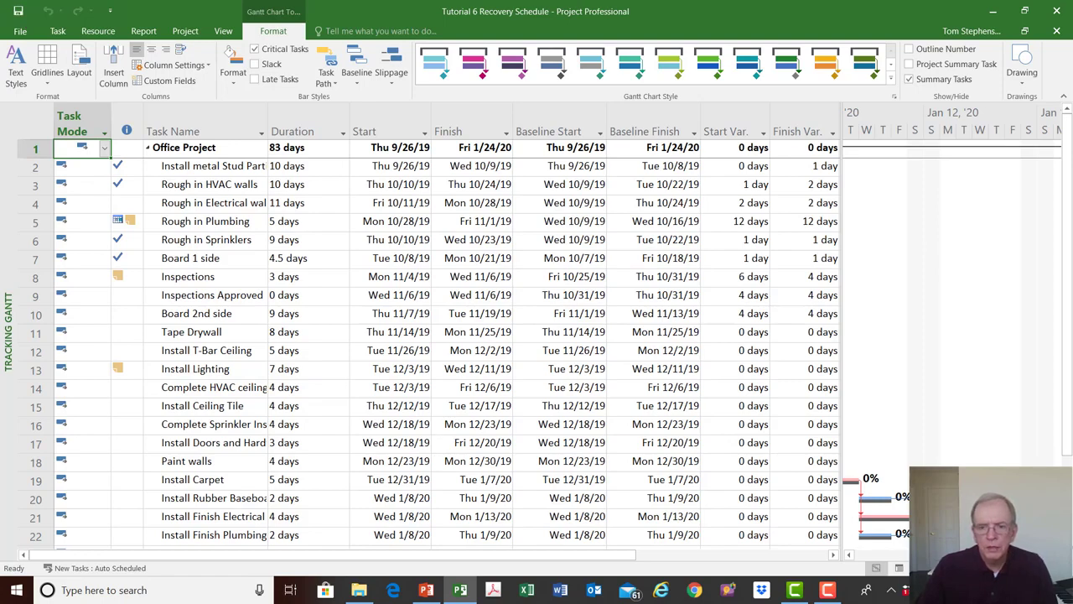
# - Examine the tracking bars against their baselines backwards from January to the overlap of Board 2nd side and Tape Drywall in November
pyautogui.click(849, 555)
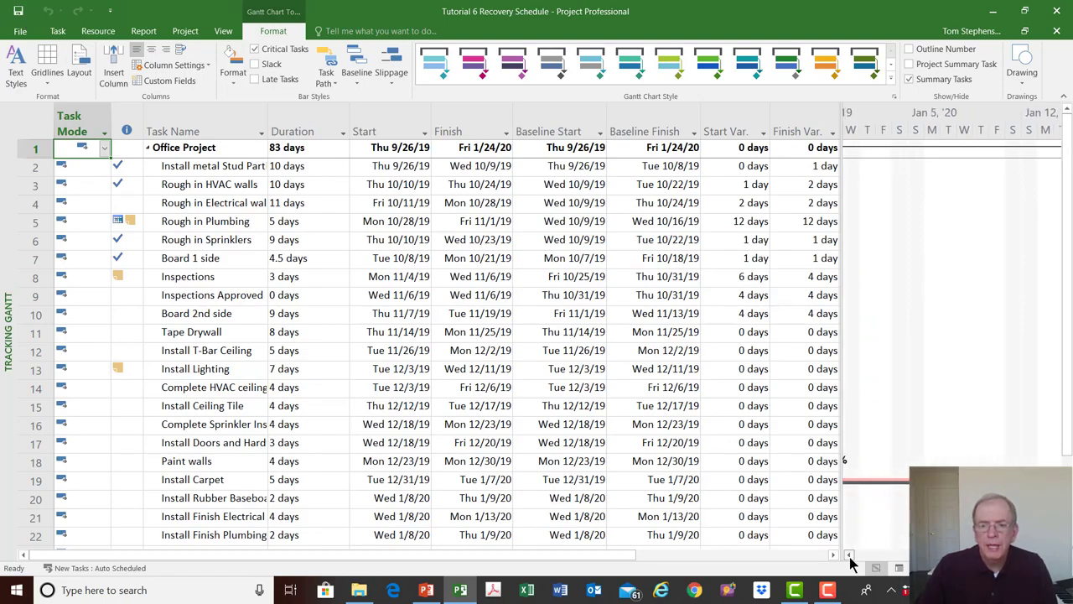
pyautogui.click(849, 556)
pyautogui.click(849, 556)
pyautogui.click(849, 556)
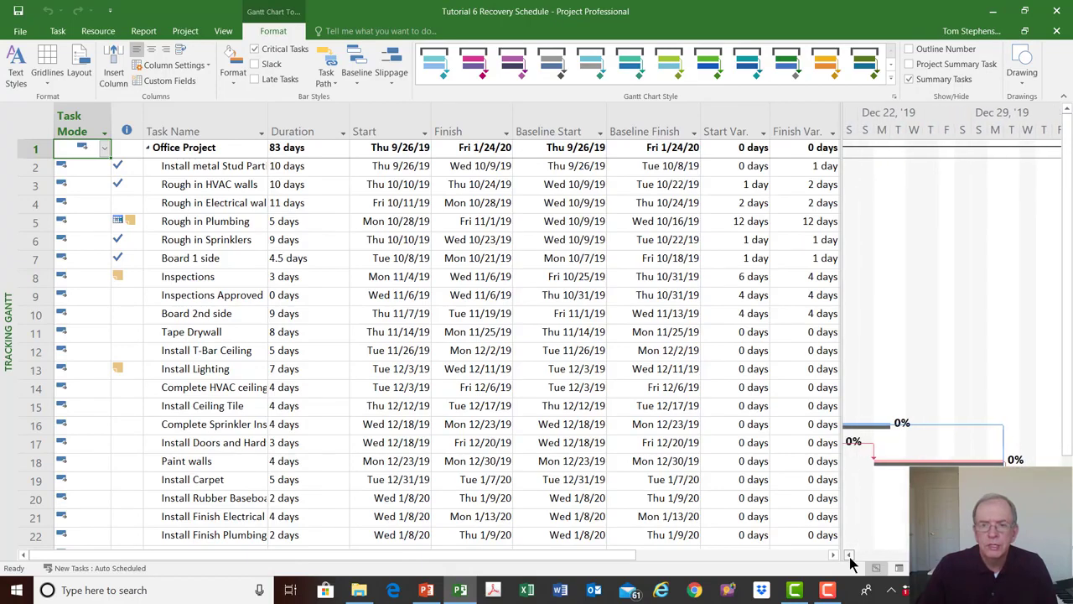
pyautogui.click(850, 556)
pyautogui.click(849, 556)
pyautogui.click(849, 556)
pyautogui.click(849, 556)
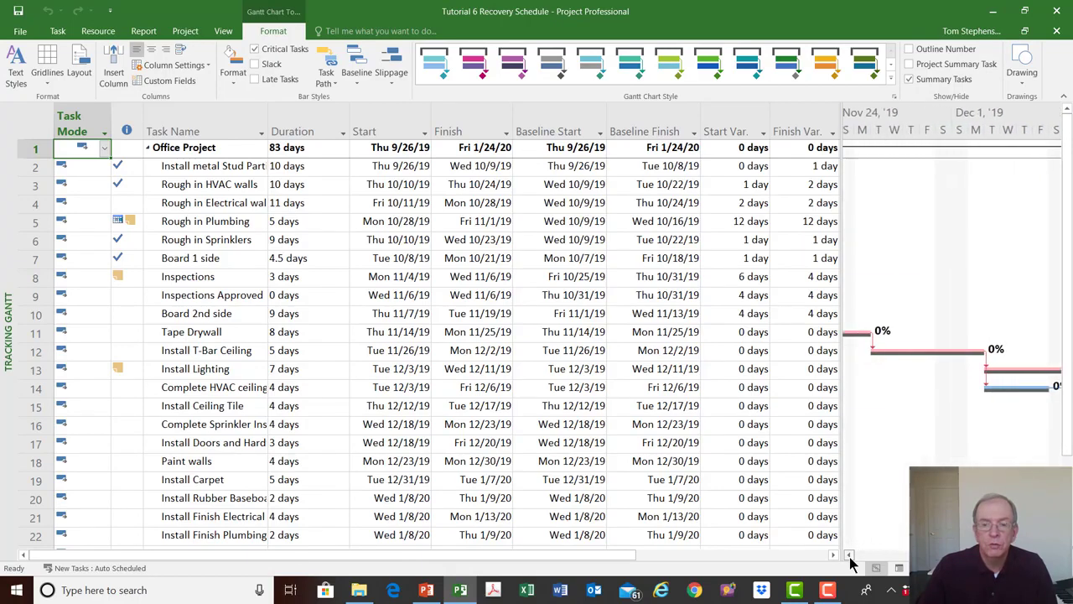
pyautogui.click(849, 556)
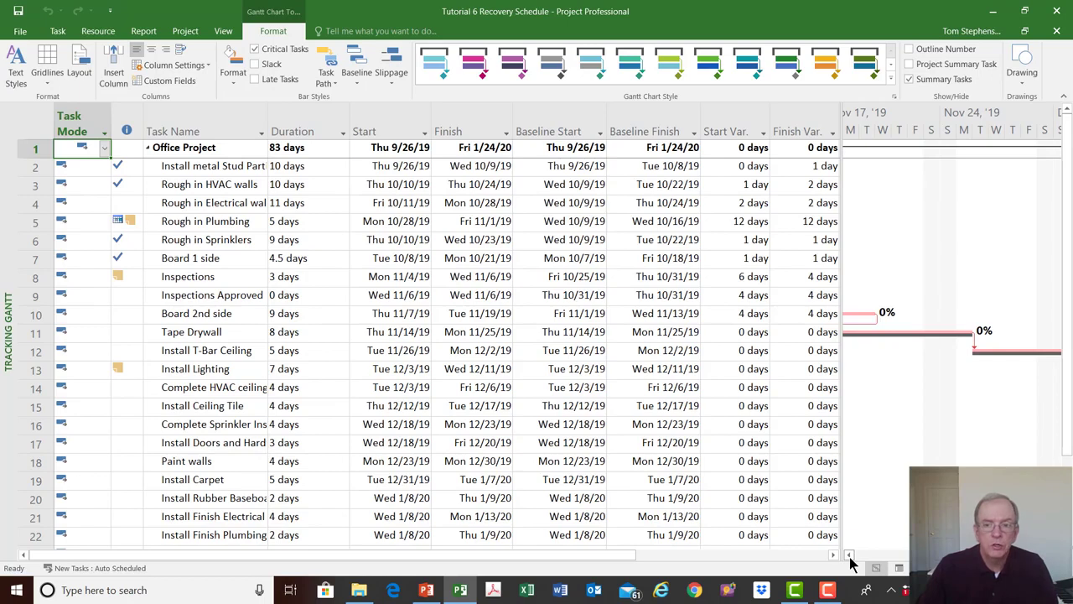
pyautogui.click(849, 556)
pyautogui.click(849, 556)
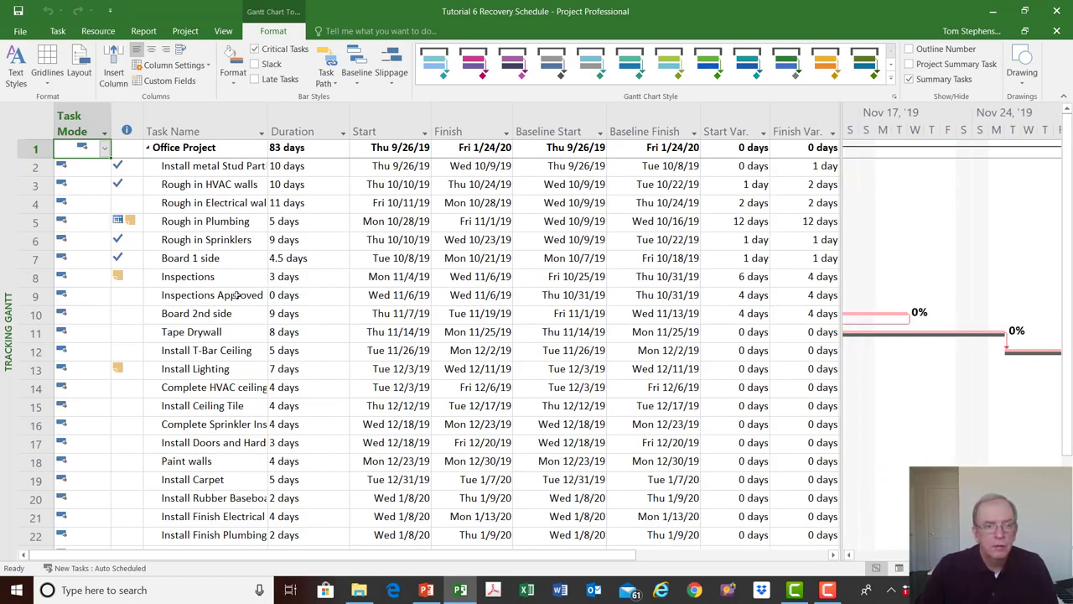
# - Add the note "Discussed with the drywall sub to bring in their tapers 4 days early." to the Board 2nd side task
pyautogui.click(197, 279)
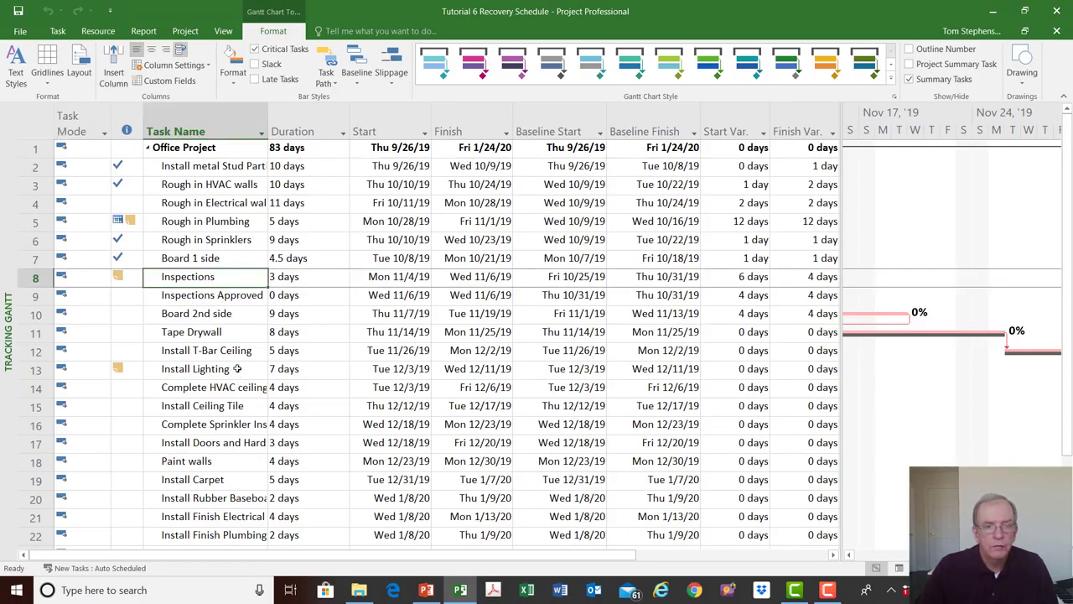
pyautogui.doubleClick(212, 314)
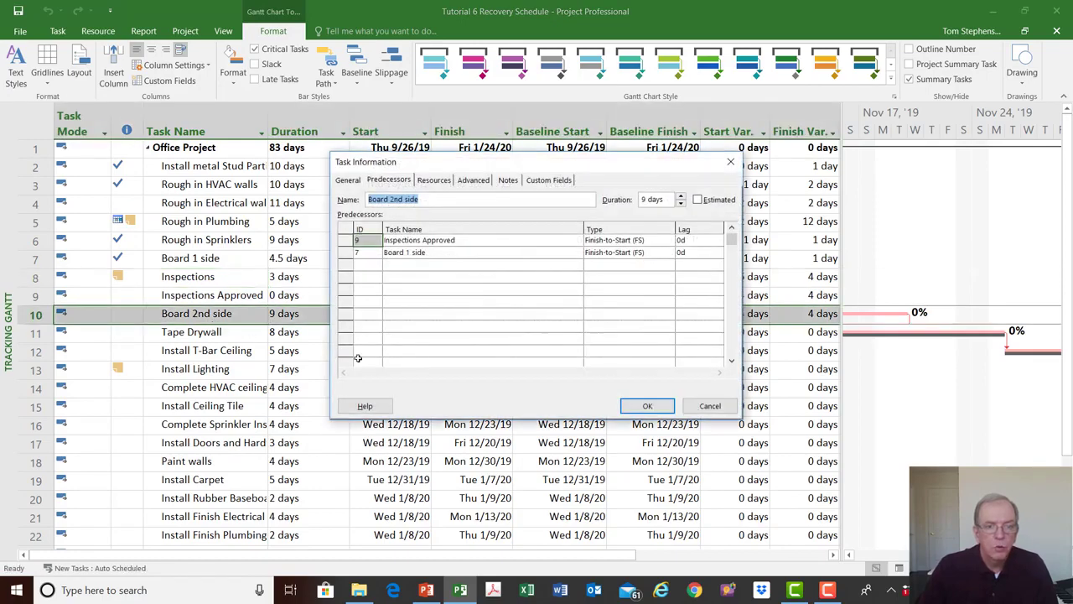
pyautogui.click(500, 182)
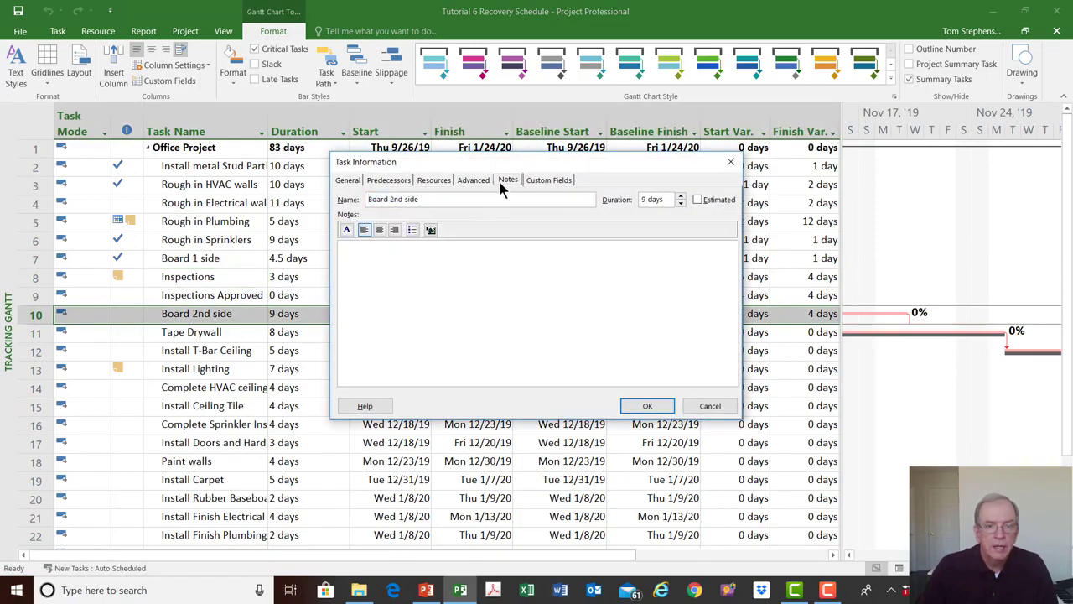
pyautogui.click(378, 250)
pyautogui.write('D')
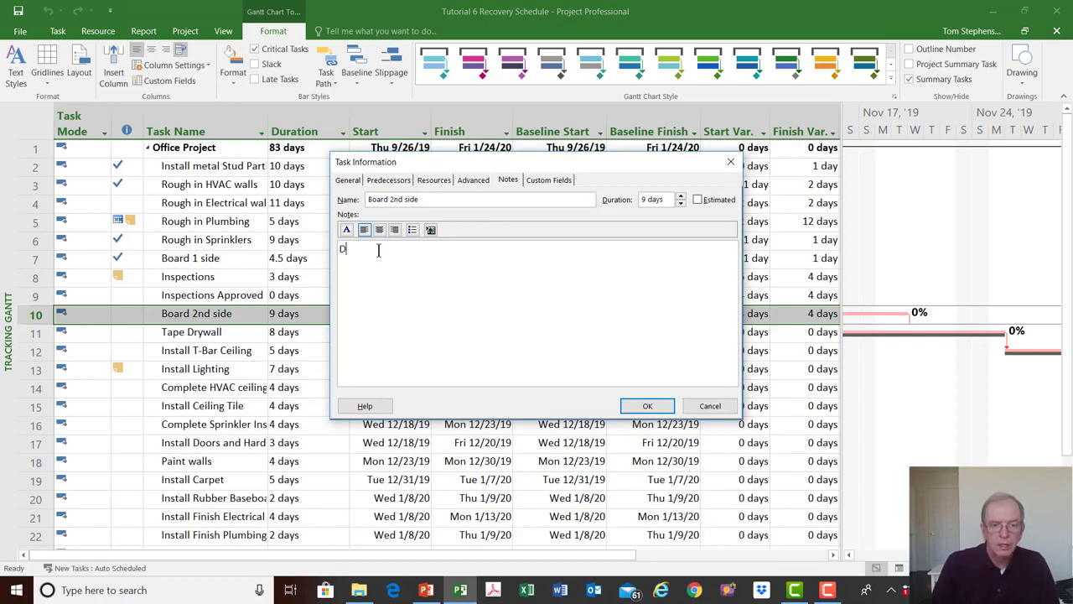
pyautogui.write('iscusse')
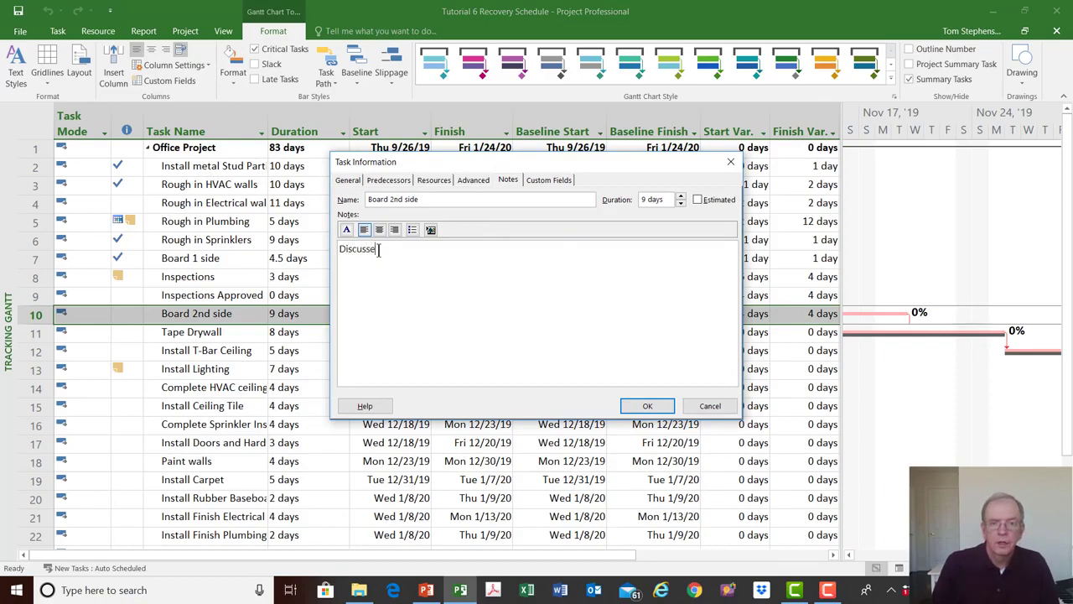
pyautogui.write('d with ')
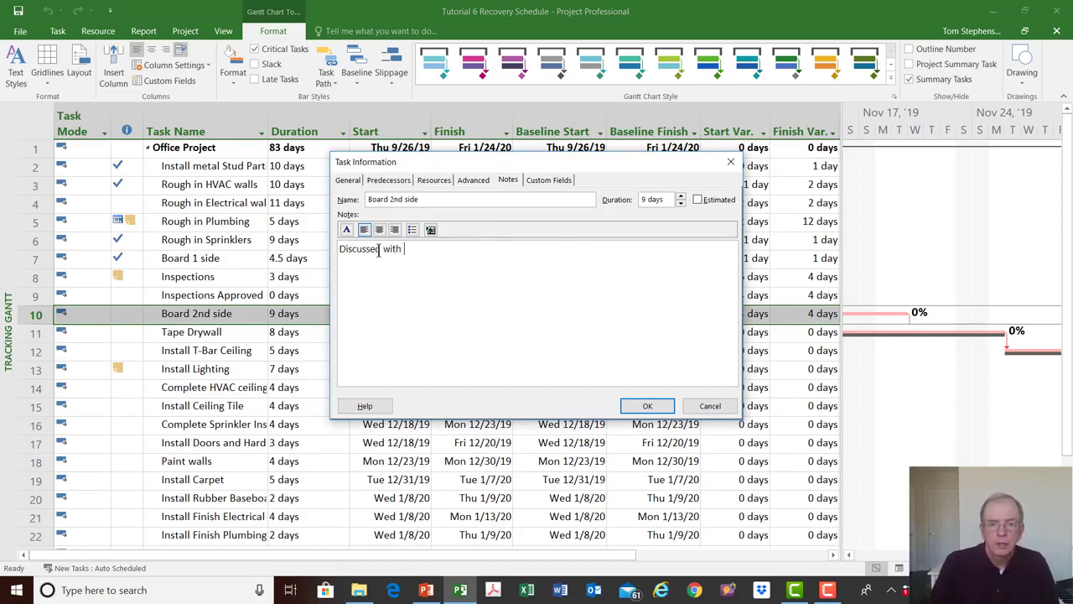
pyautogui.write('the dr ')
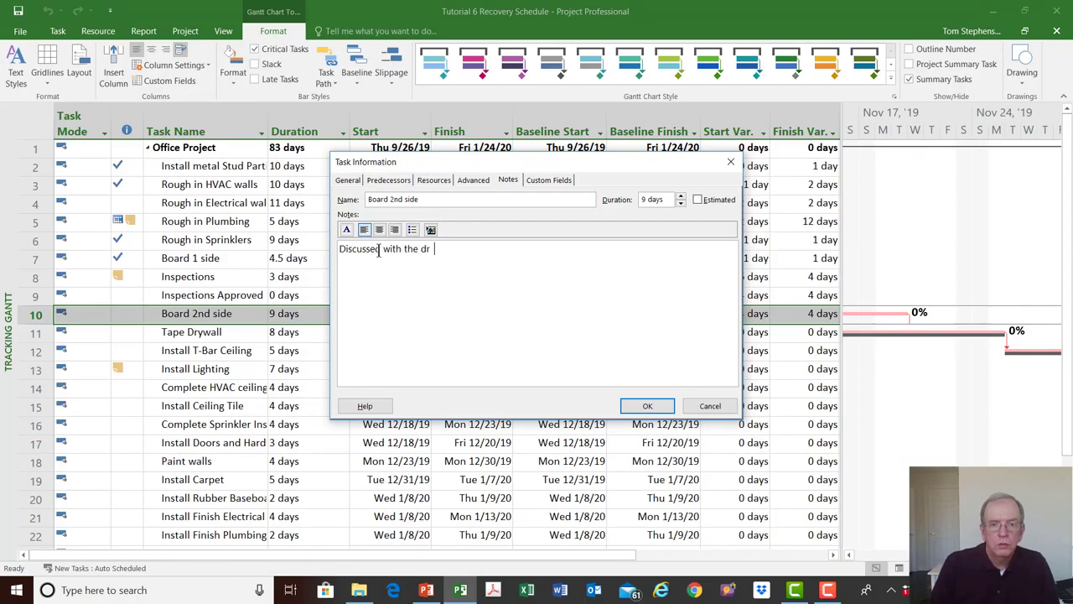
pyautogui.write('ywall sub')
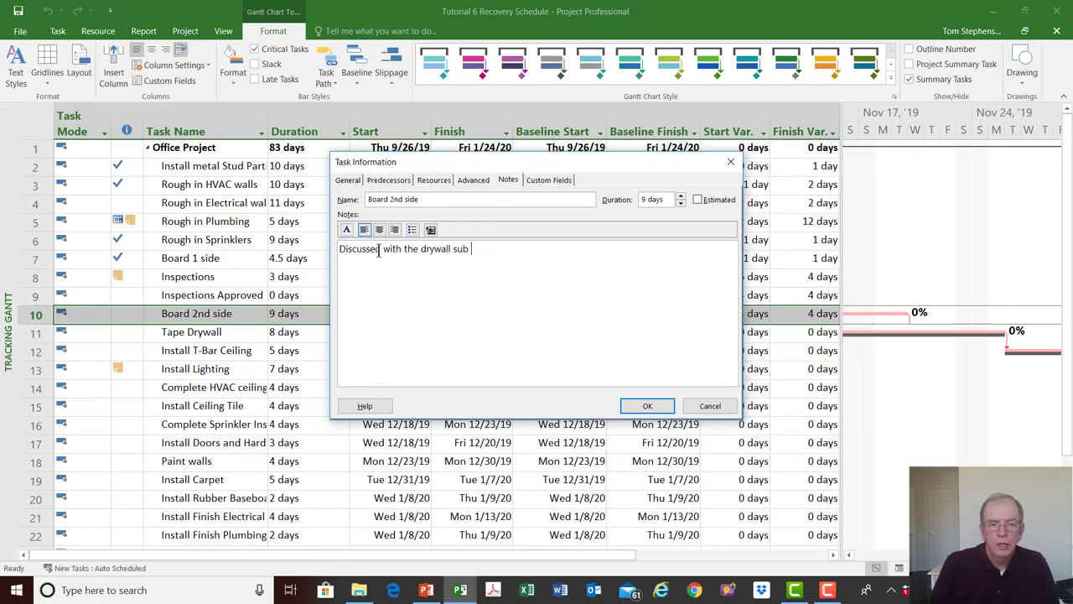
pyautogui.write(' to bring in their tapper')
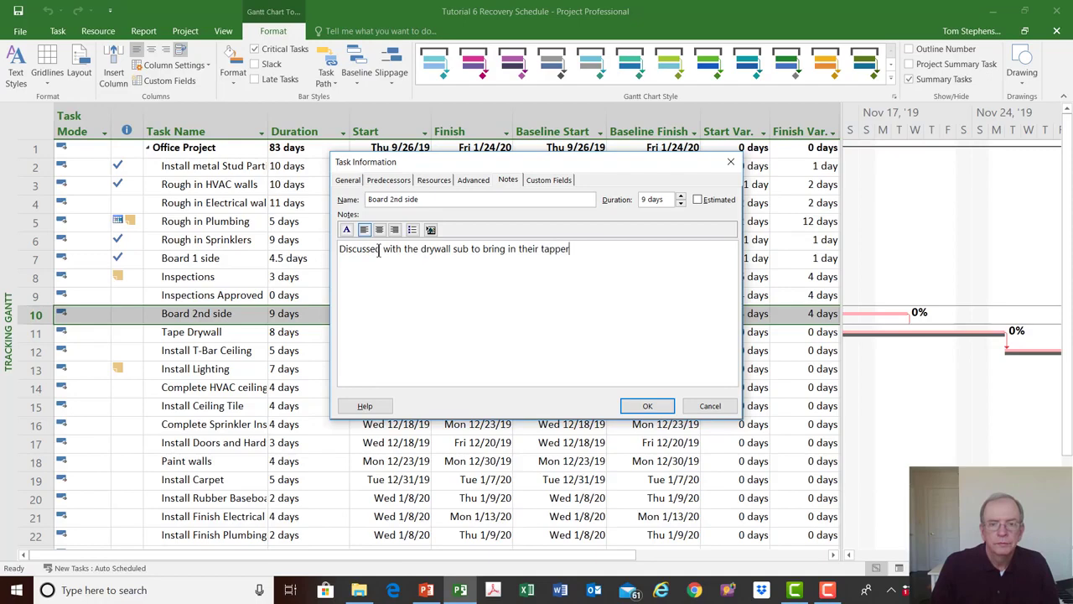
pyautogui.press('BackSpace')
pyautogui.press('BackSpace')
pyautogui.press('BackSpace')
pyautogui.press('BackSpace')
pyautogui.write('4 days early.')
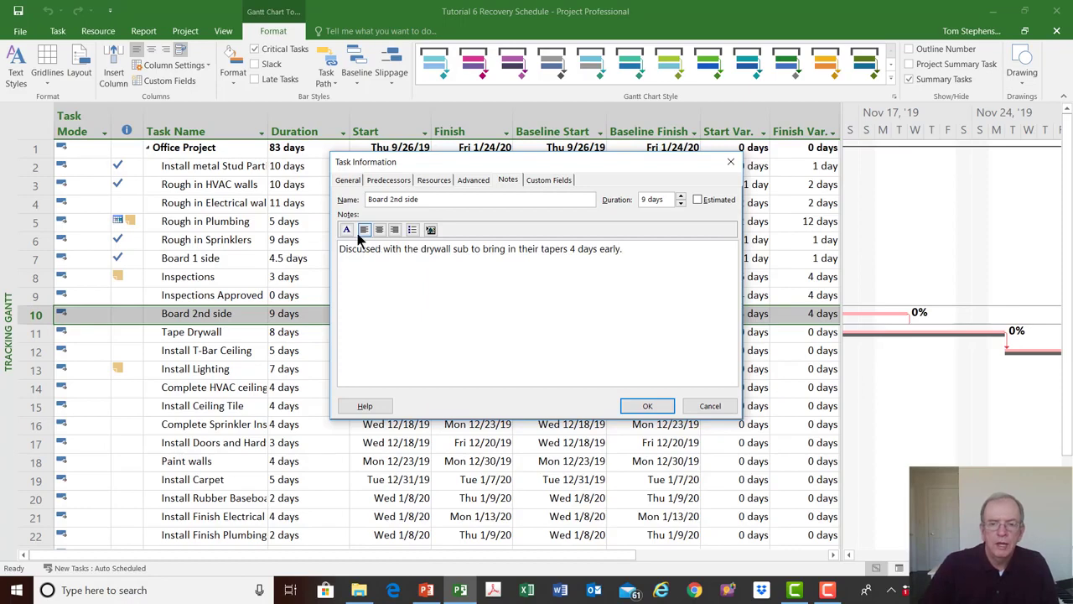
pyautogui.click(645, 406)
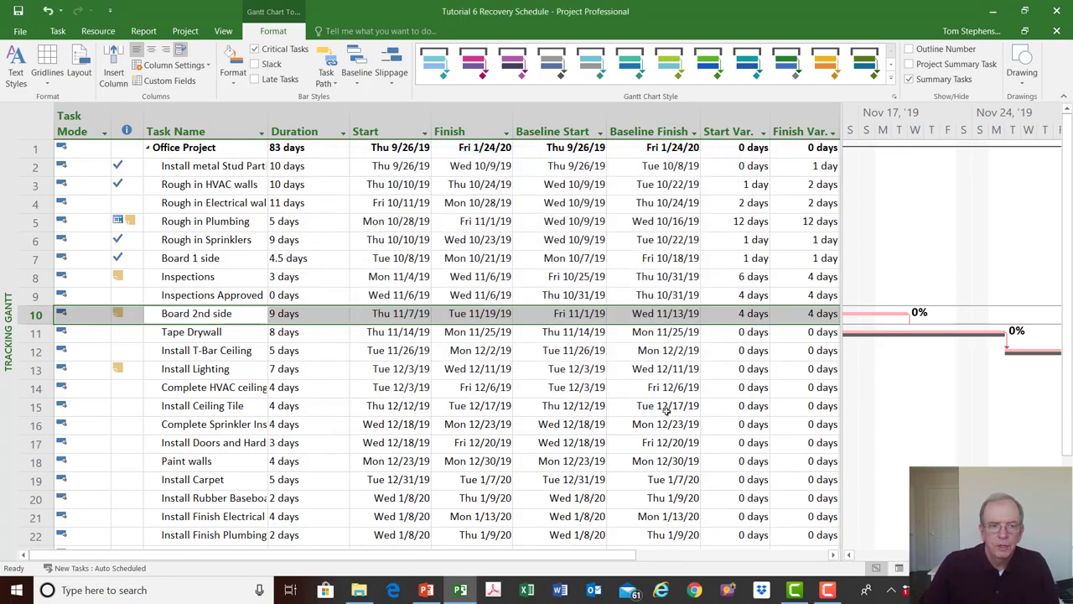